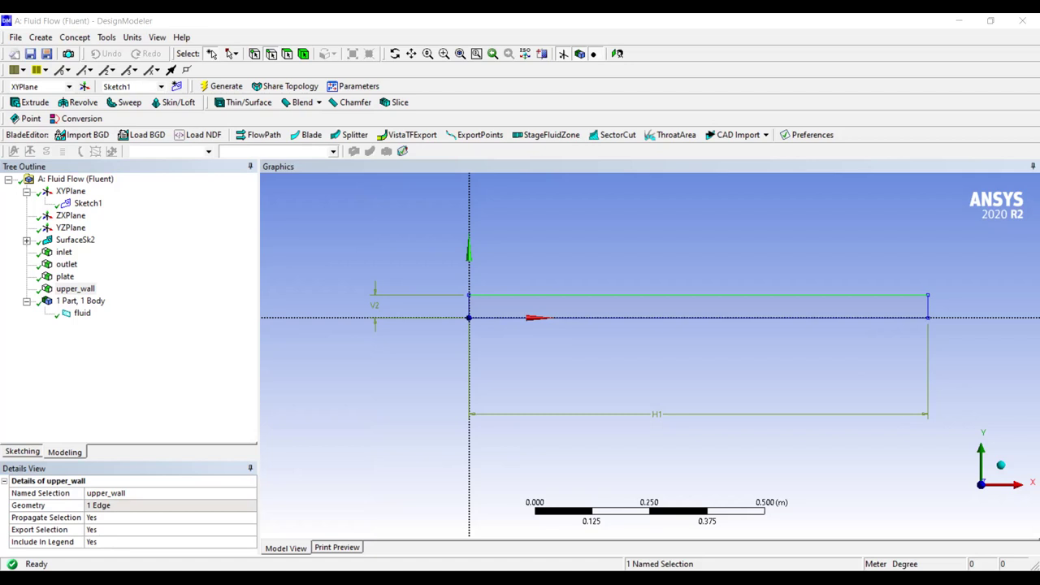
Review the inlet, outlet, upper_wall and plate named selections on the fluid domain in Meshing
left_click(75, 288)
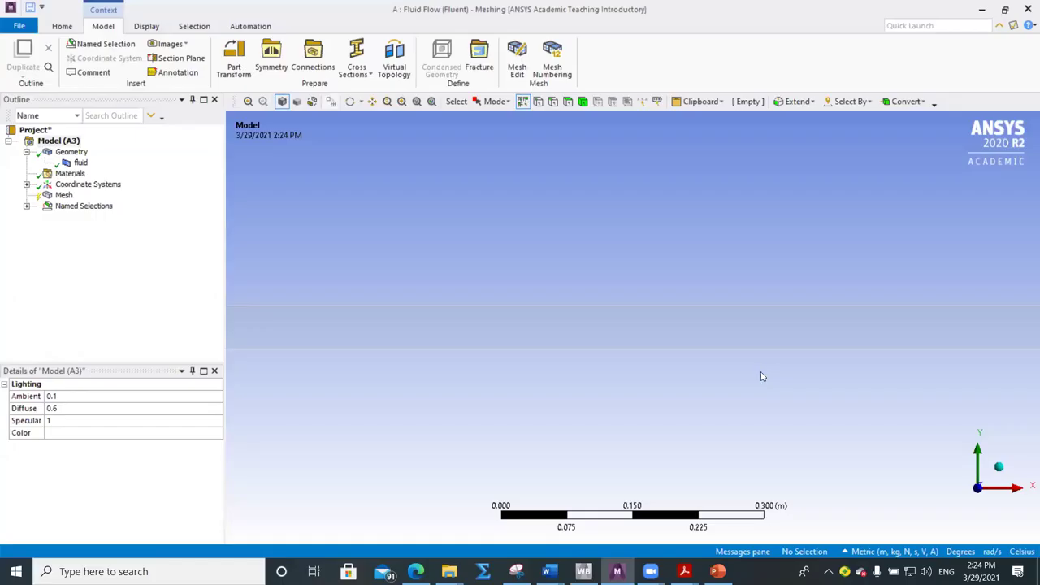
scroll(760, 374, "down", 3)
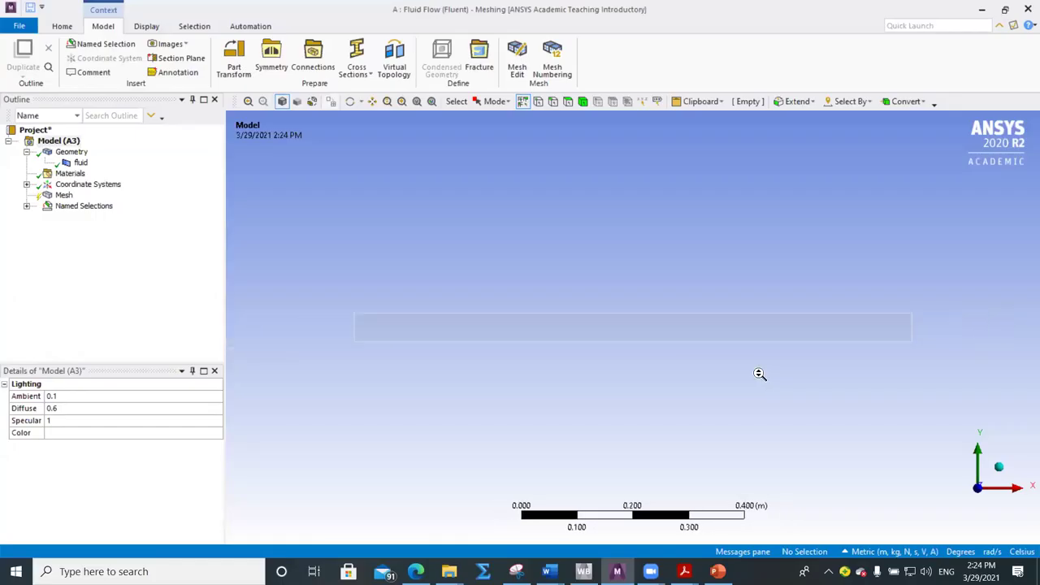
scroll(760, 374, "up", 1)
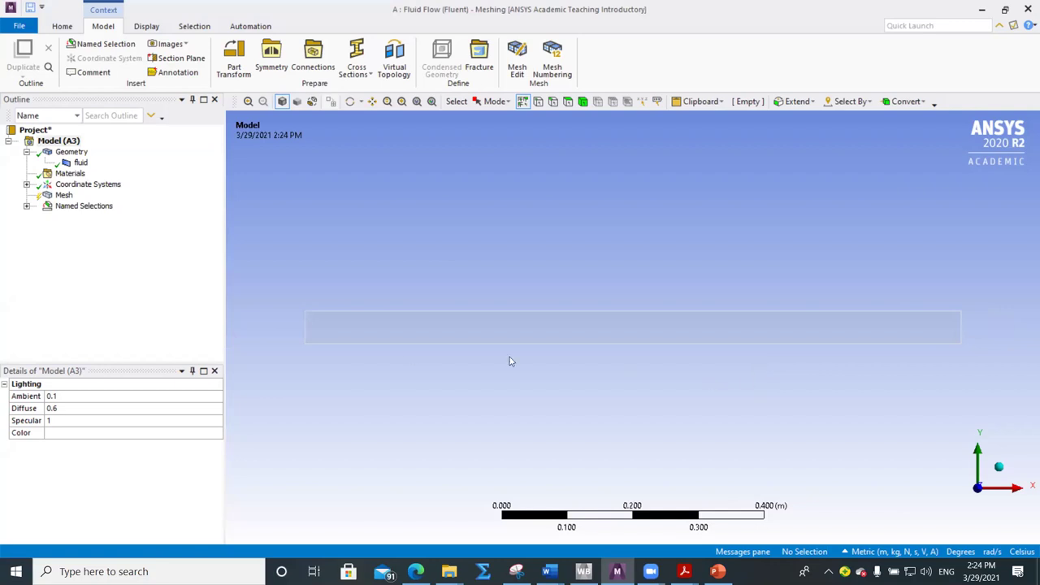
left_click(26, 206)
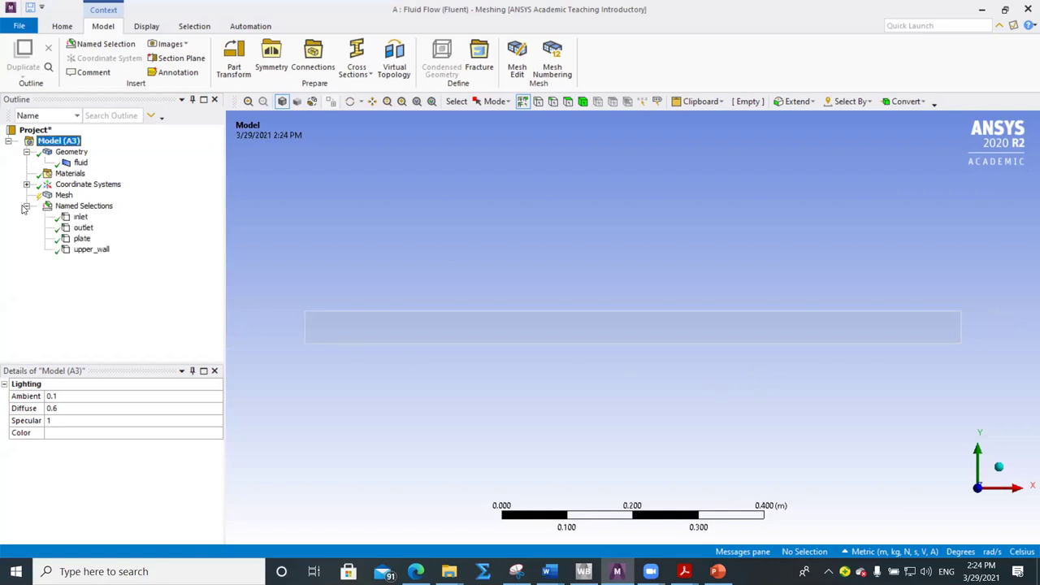
left_click(81, 216)
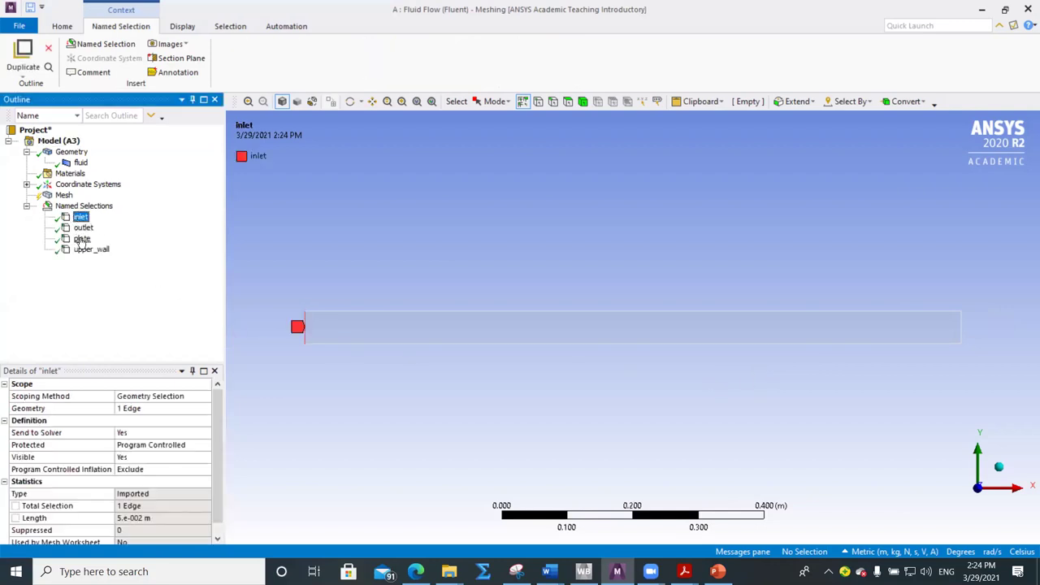
left_click(82, 228)
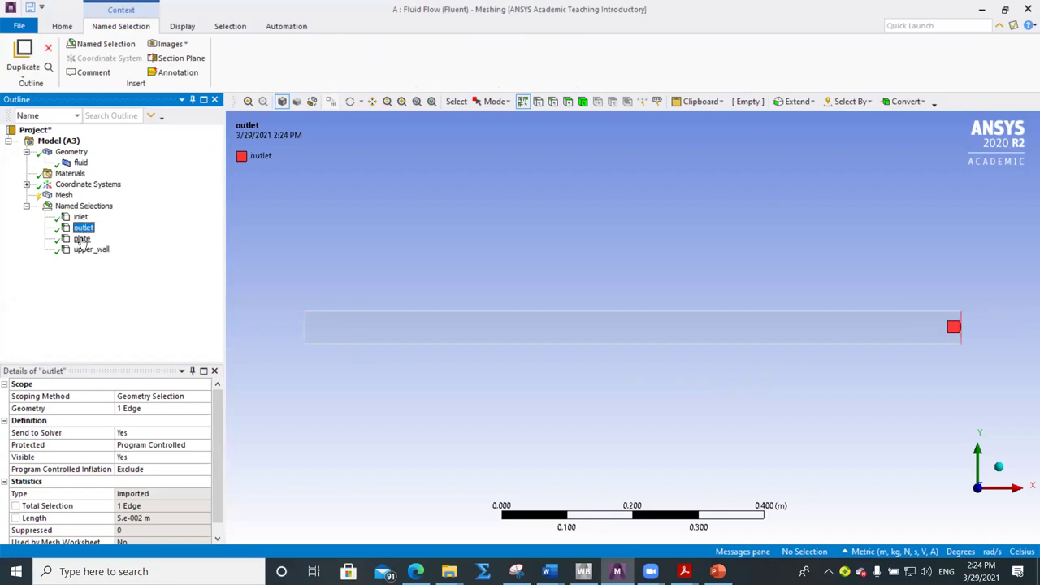
left_click(85, 249)
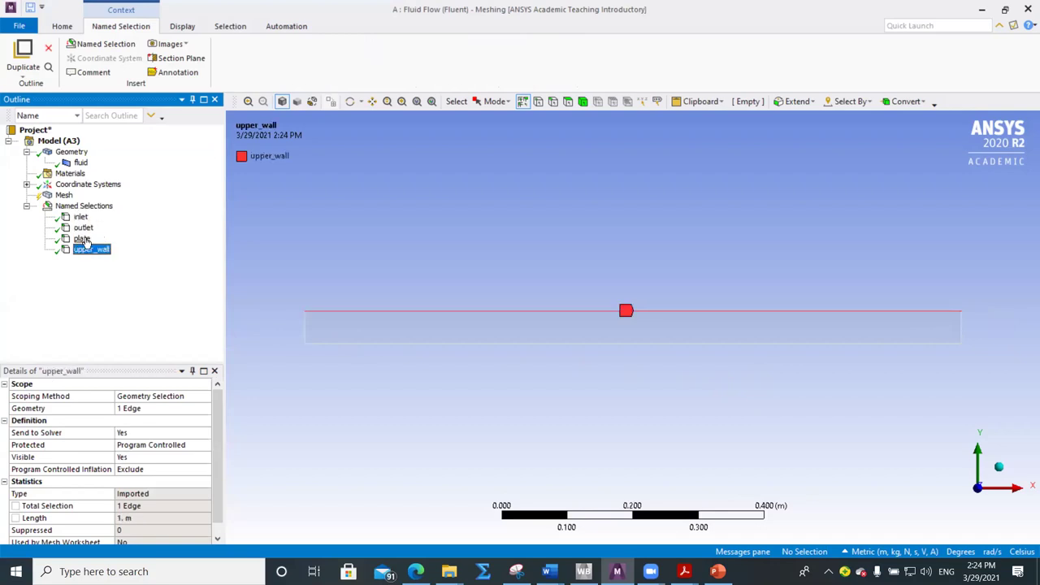
left_click(83, 240)
scroll(295, 330, "down", 1)
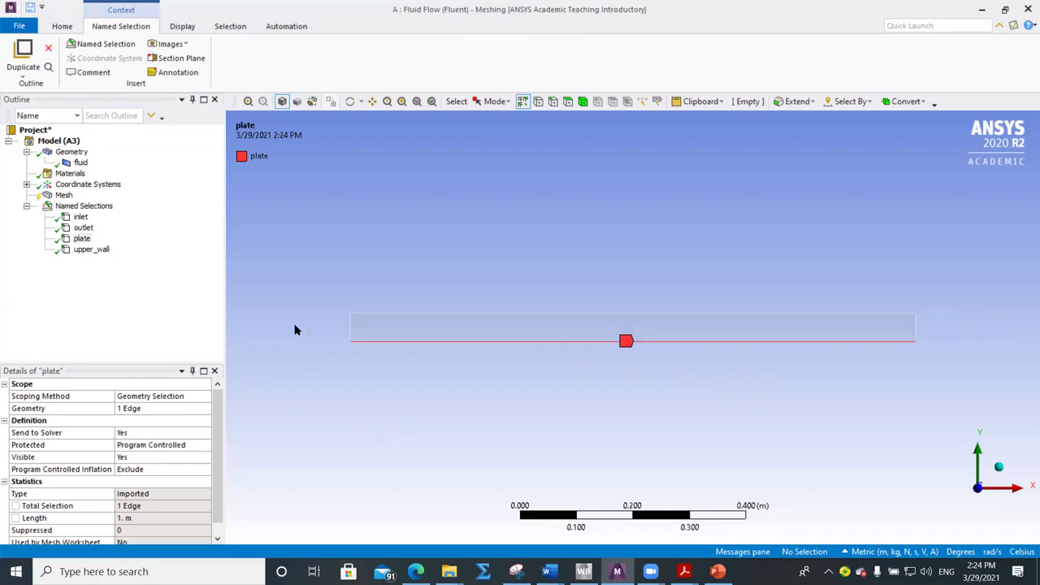
Examine the domain's lower inlet corner with the plate and upper_wall selections, fit the whole geometry again, and show the mesh settings
right_click_drag(372, 354, 485, 307)
right_click_drag(558, 398, 675, 374)
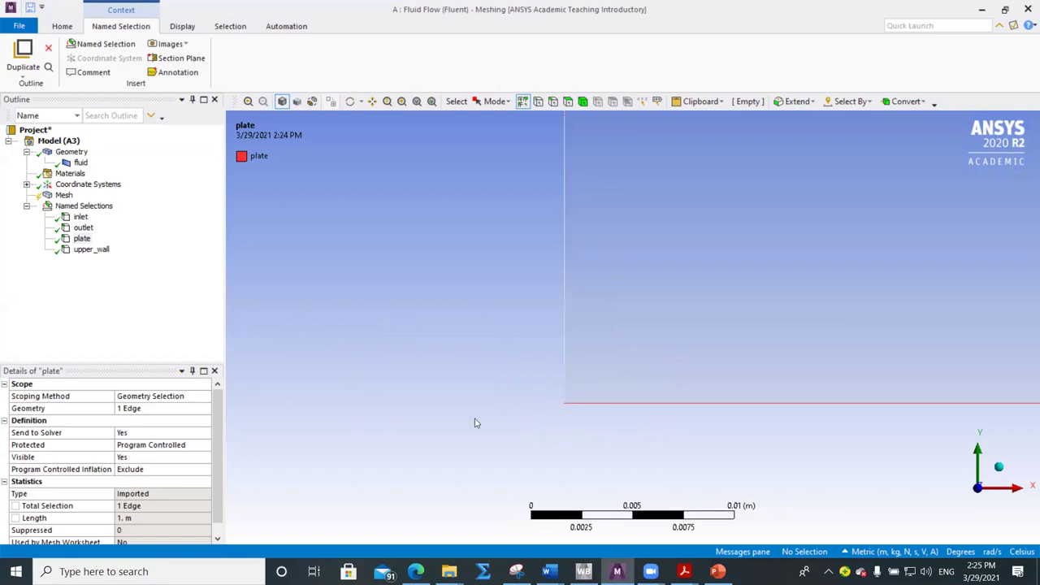
left_click(89, 249)
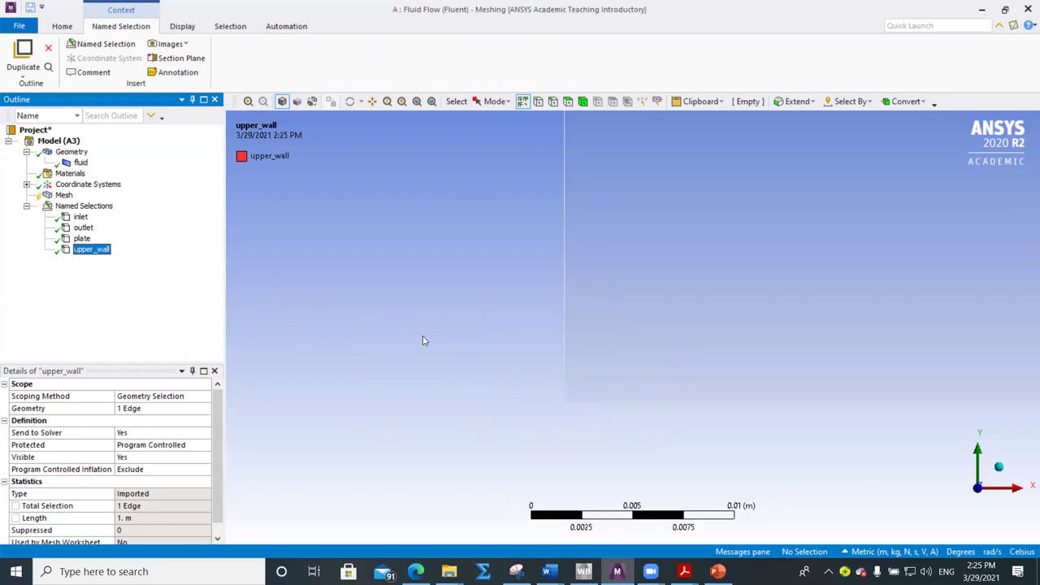
scroll(403, 308, "up", 5)
scroll(403, 308, "down", 4)
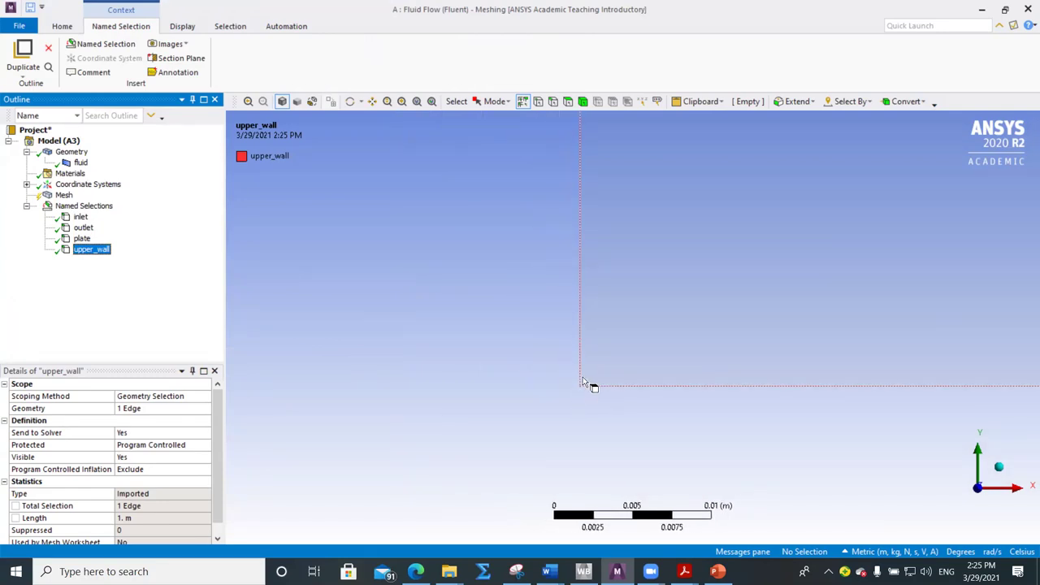
scroll(592, 415, "up", 1)
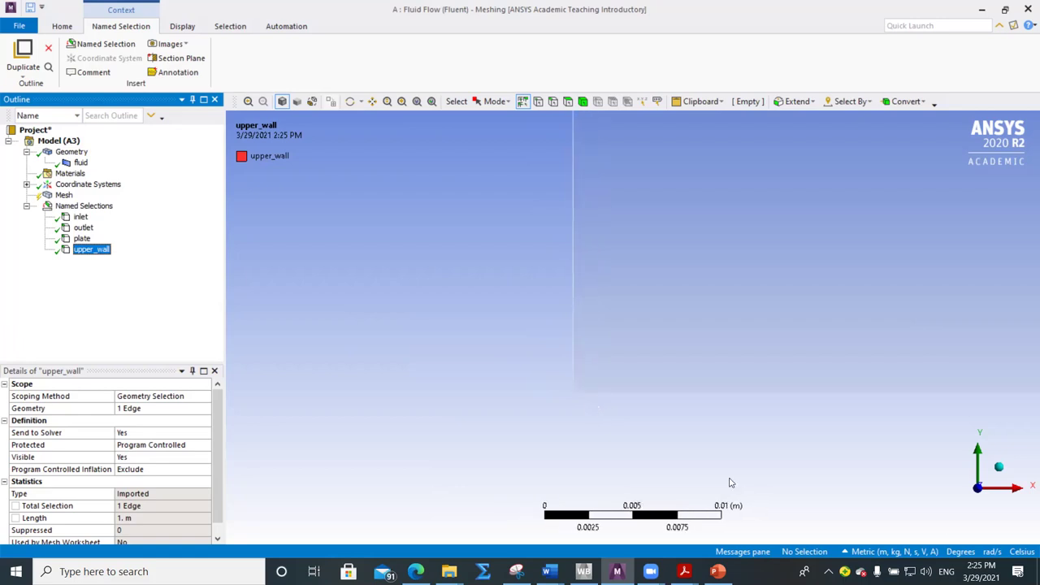
left_click(980, 493)
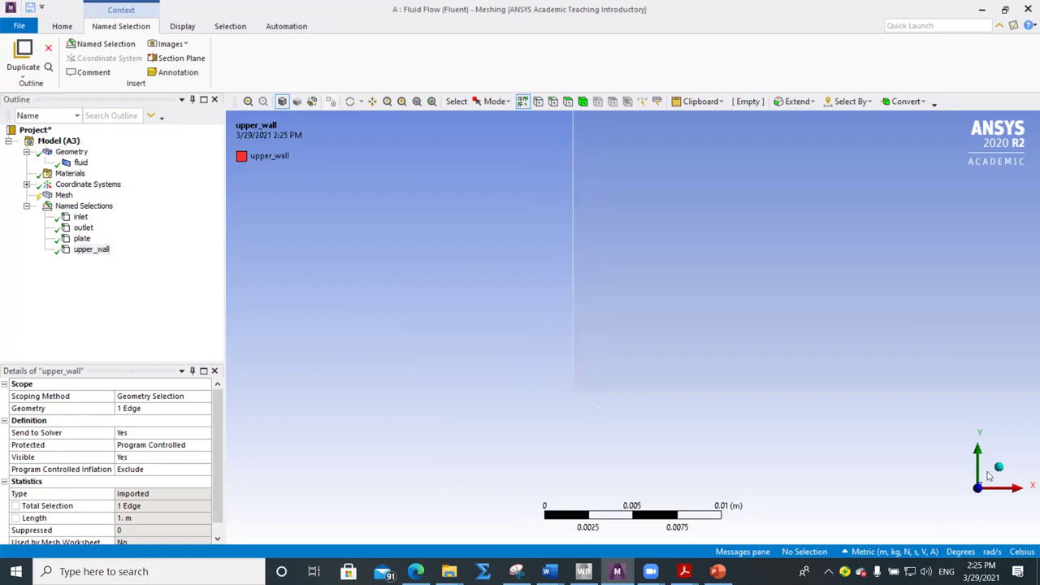
middle_click_drag(988, 476, 961, 502)
left_click(962, 502)
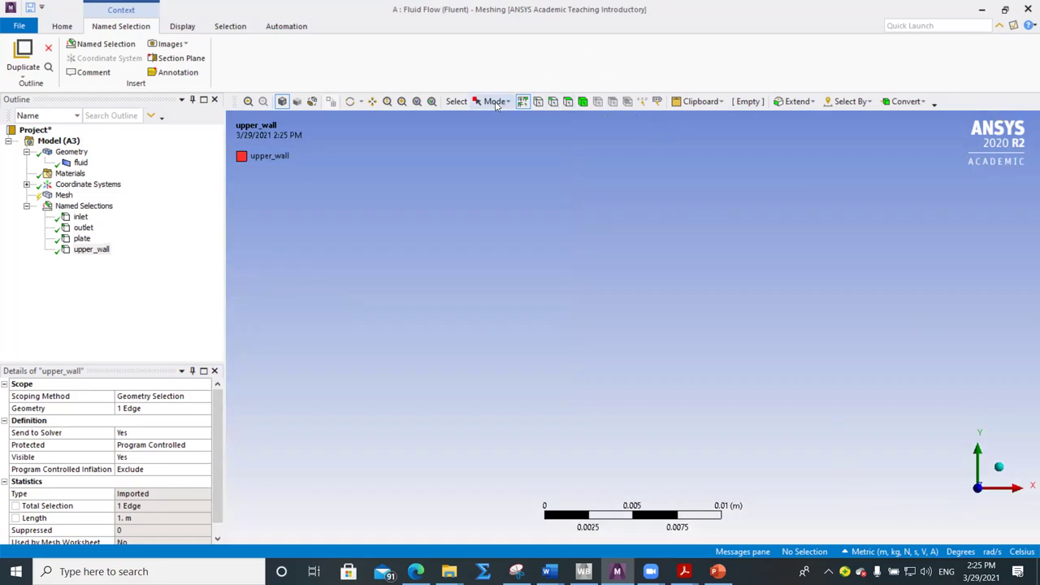
left_click(418, 104)
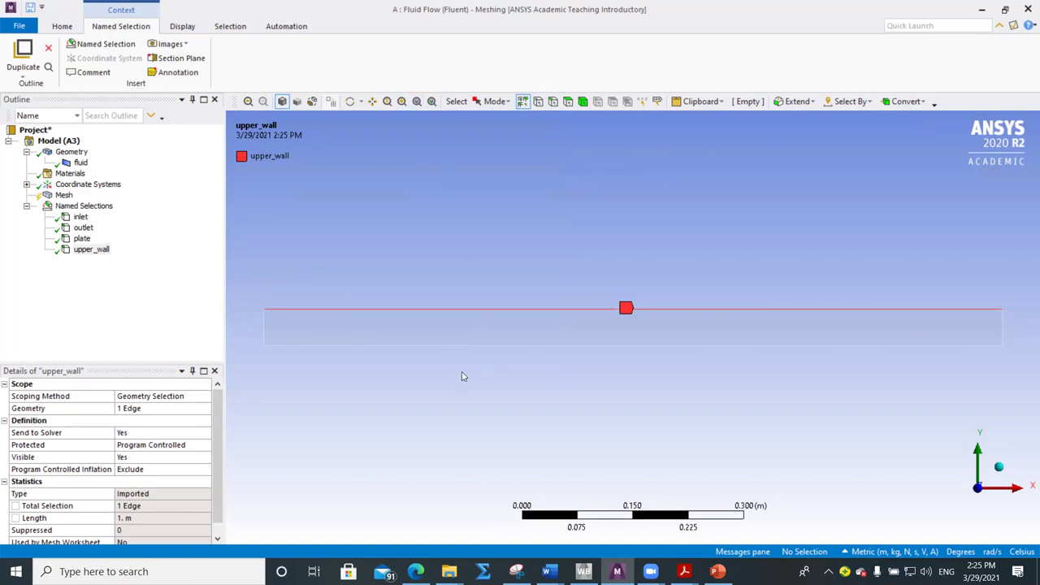
left_click(64, 196)
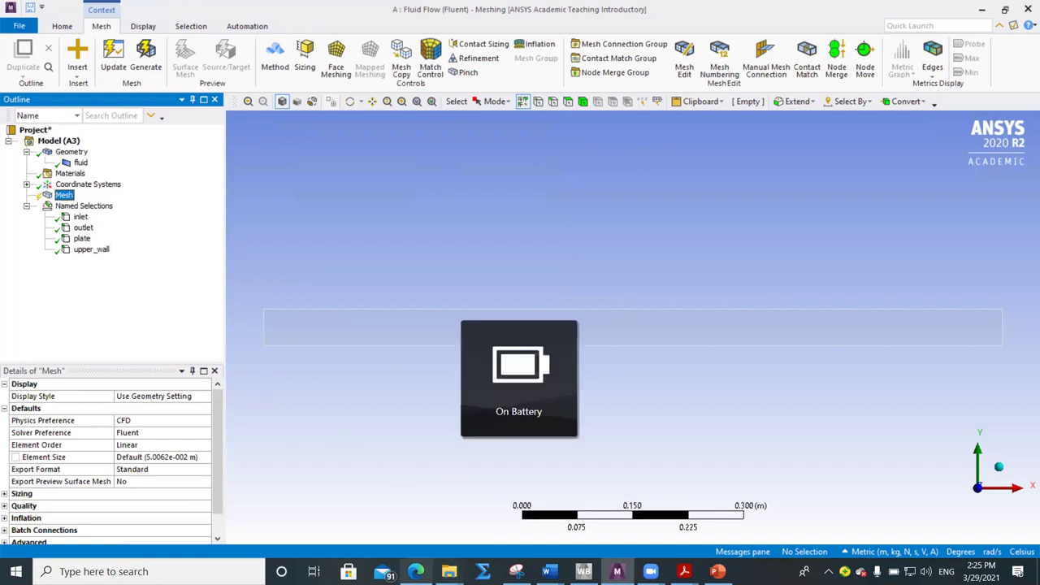
Switch to YouTube Studio in the browser and permanently delete the draft video "ANSYS FLUENT basic tutorial"
left_click(415, 571)
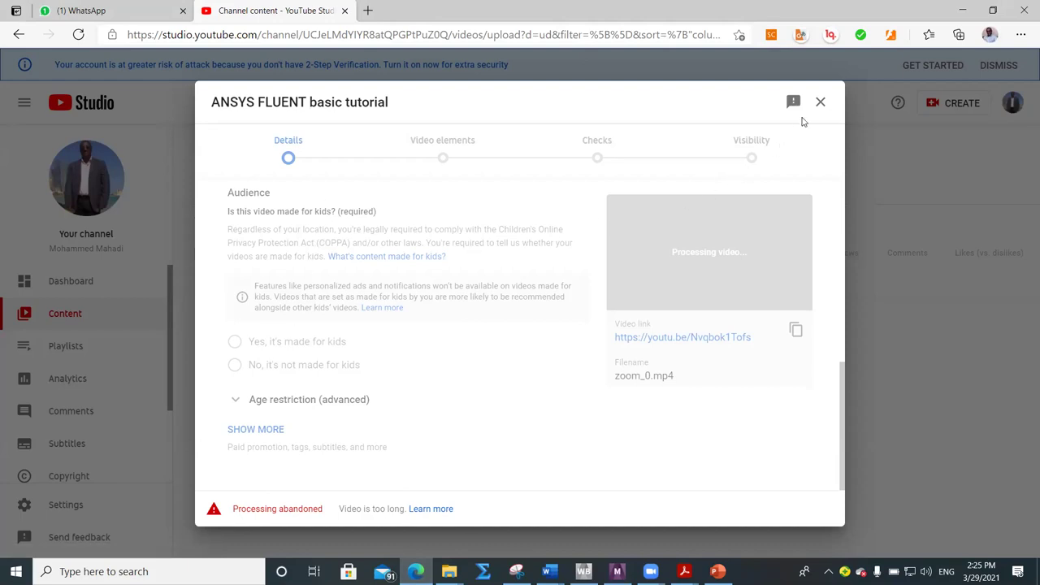
left_click(819, 103)
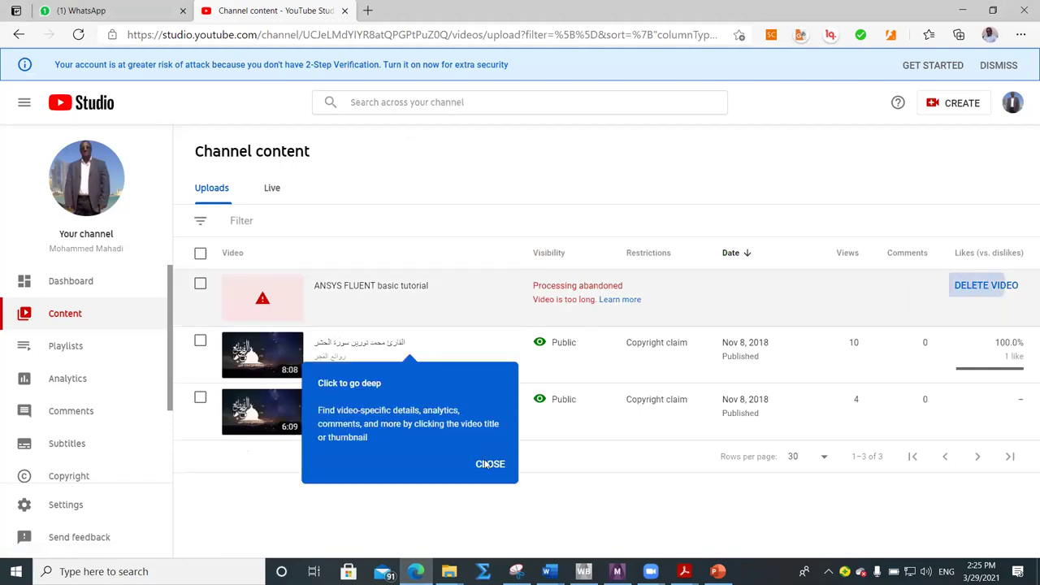
left_click(487, 464)
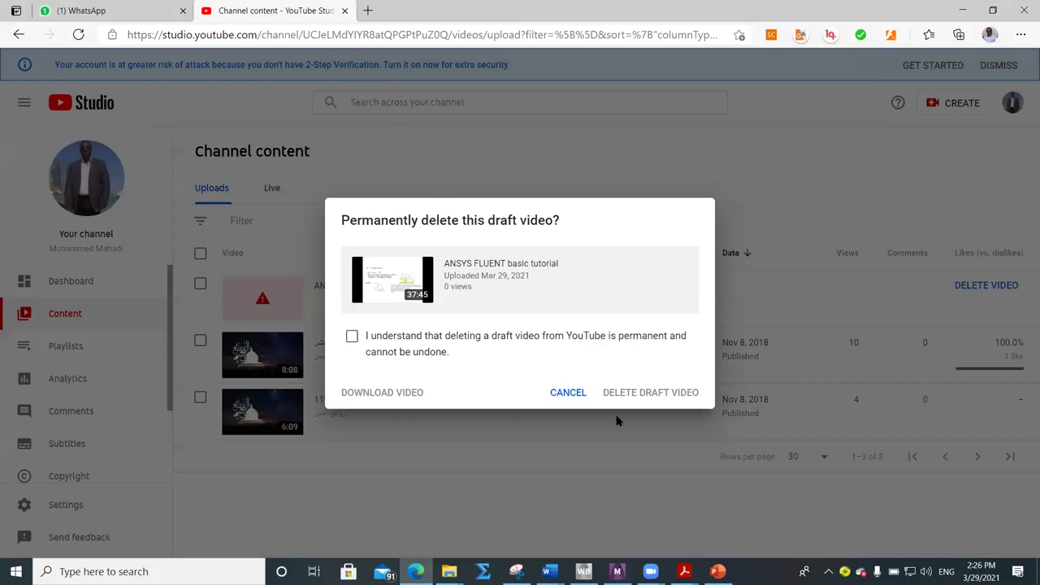
left_click(369, 337)
left_click(638, 392)
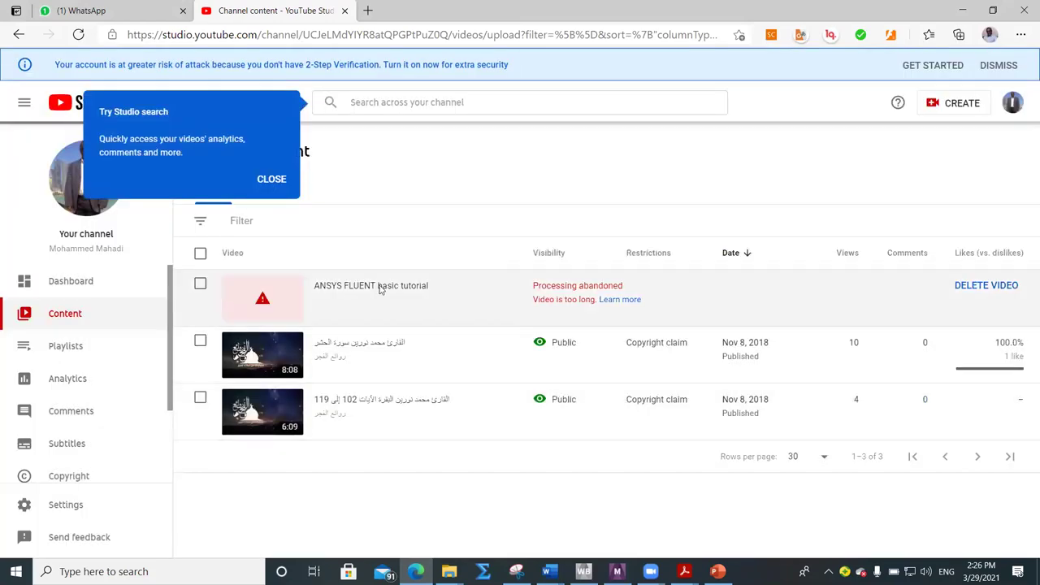
left_click(272, 180)
Open Pointwise's "Compute Grid Spacing for a Given Y+" calculator in a new browser tab
left_click(367, 10)
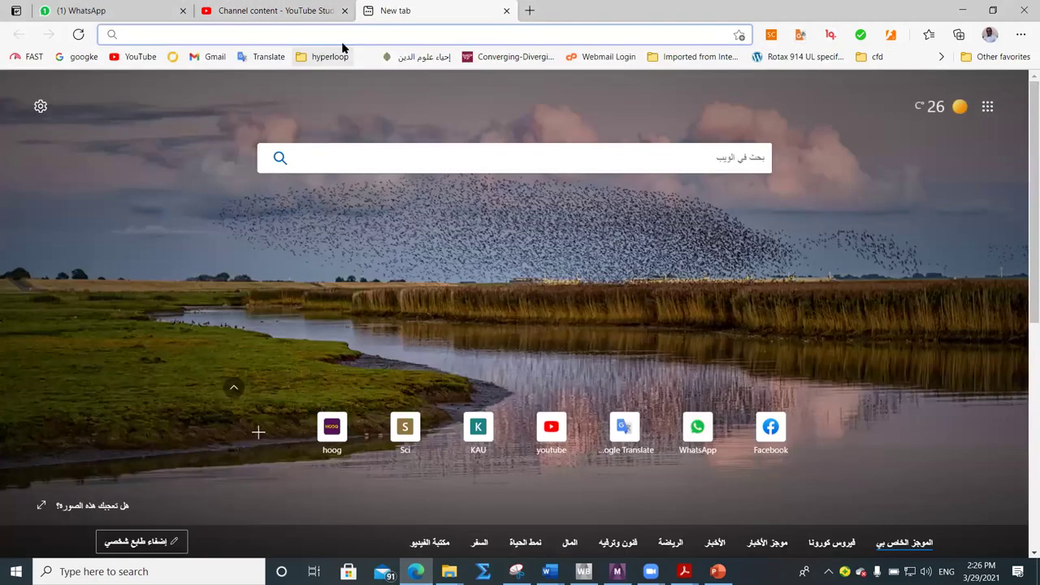
type("poi")
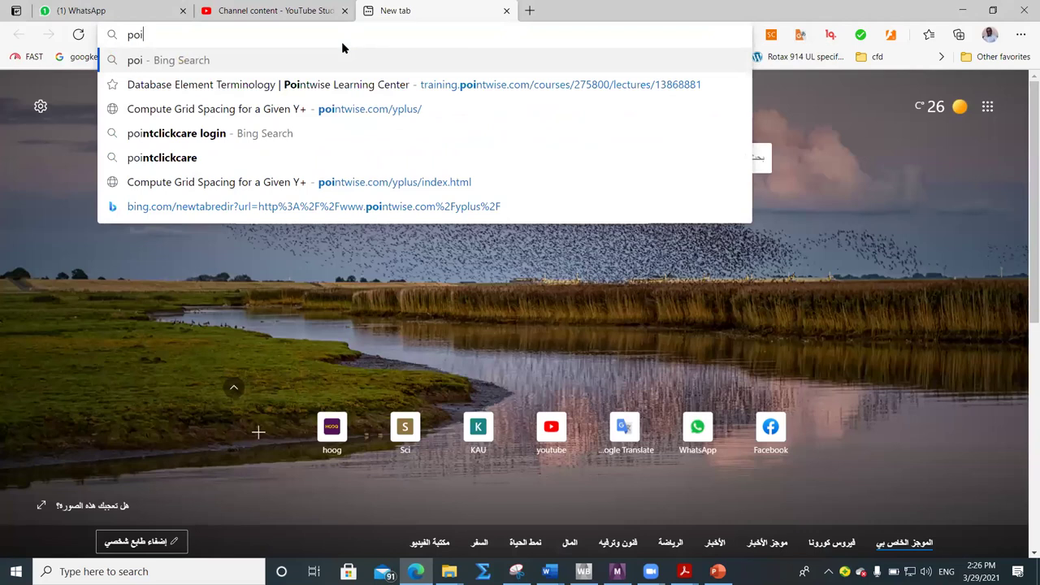
left_click(386, 177)
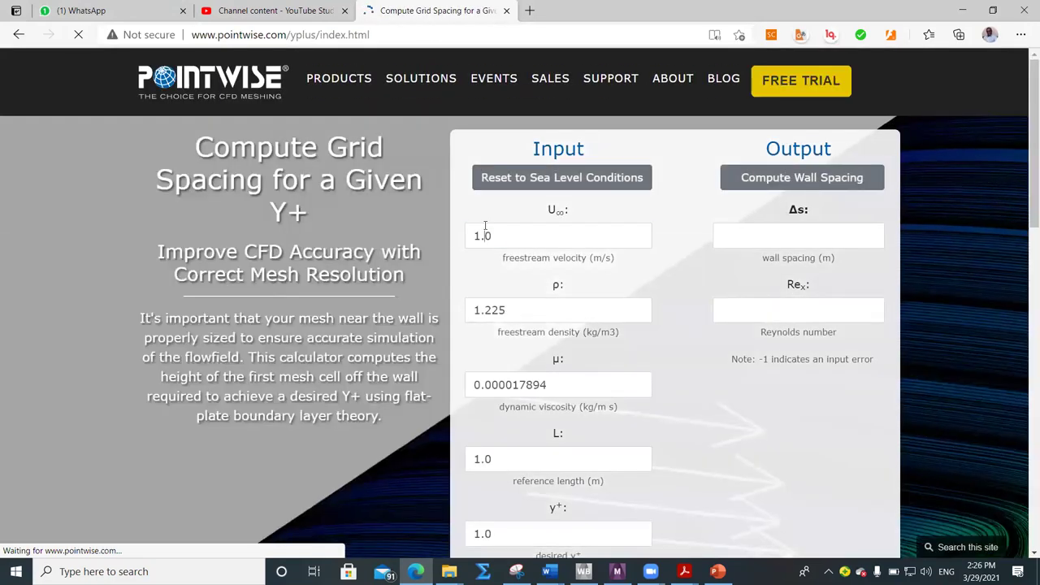
Set the freestream velocity to 50 m/s and compute the wall spacing, keeping the reference length and desired y+ at 1.0
left_click(485, 228)
double_click(485, 235)
type("50")
left_click(521, 310)
scroll(525, 310, "down", 2)
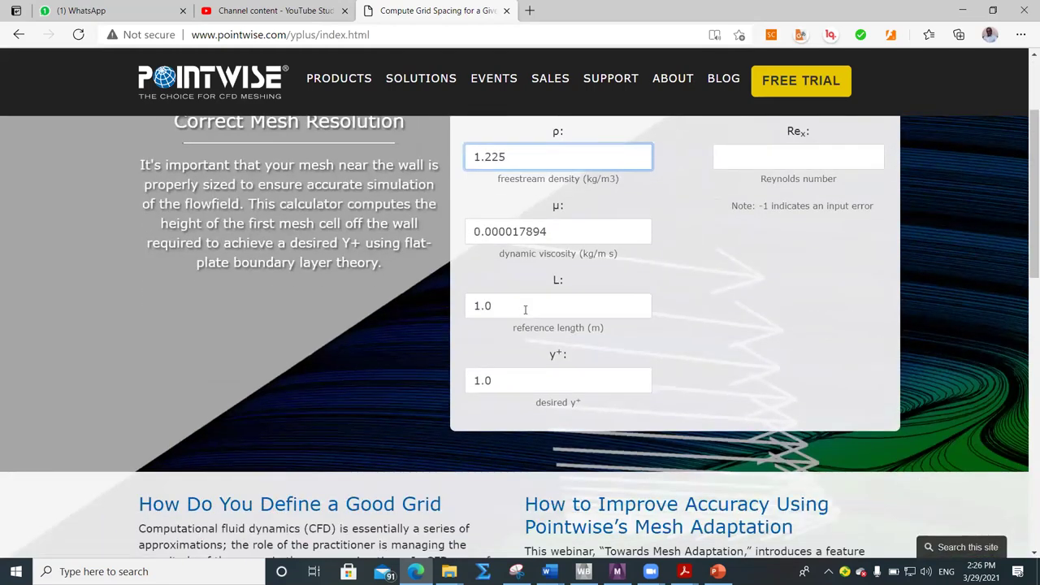
left_click(520, 304)
key("Tab")
scroll(546, 284, "up", 2)
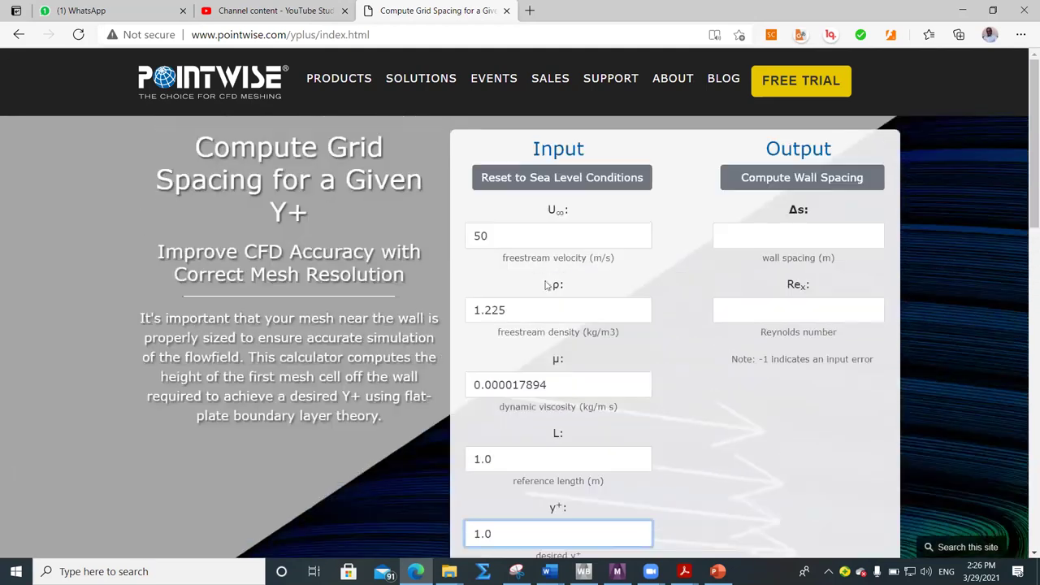
left_click(785, 178)
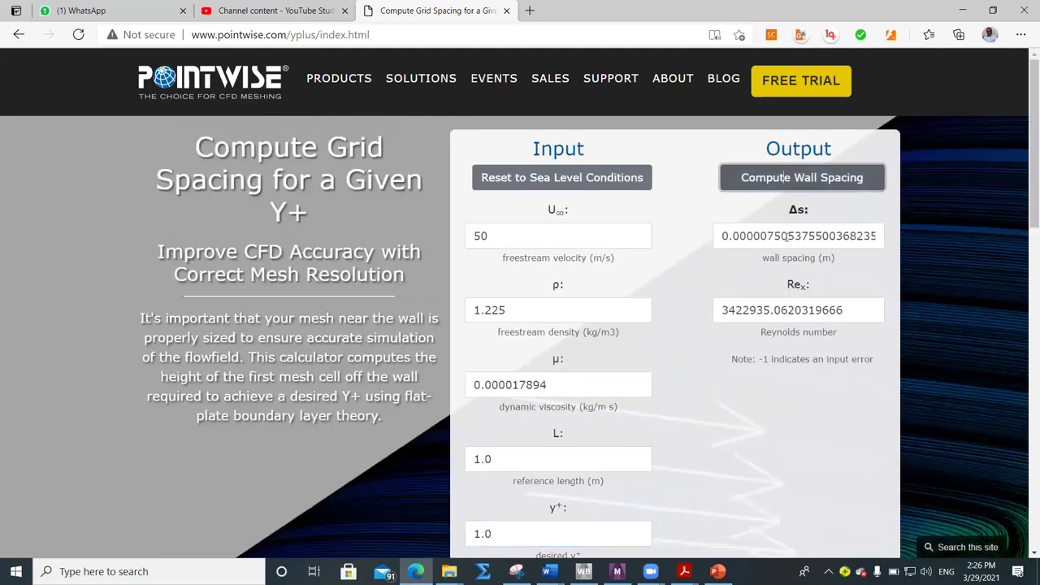
Copy the leading digits 0.00000750 of the computed wall spacing
left_click_drag(785, 235, 721, 235)
scroll(734, 237, "down", 1)
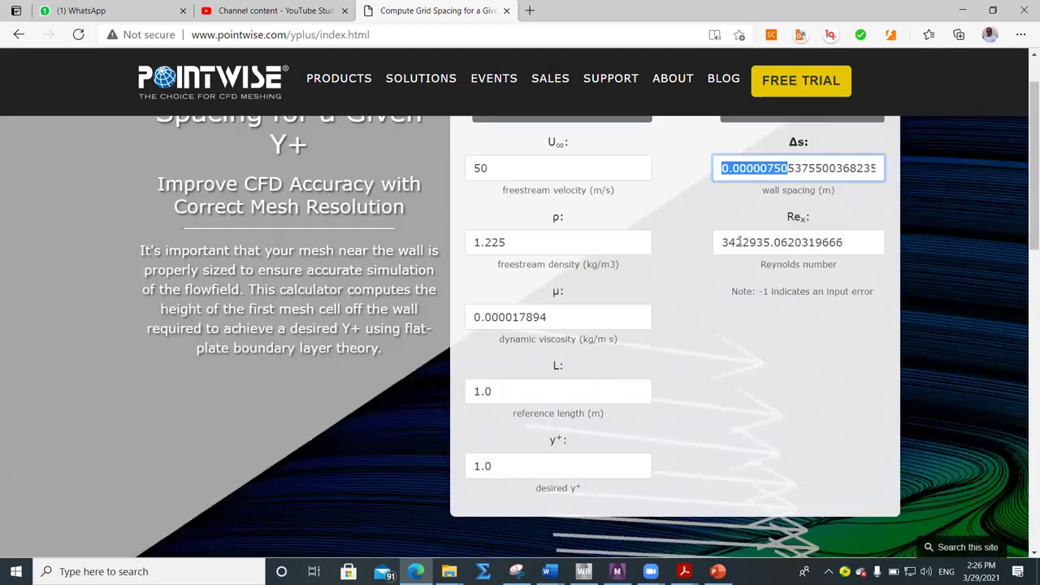
right_click(759, 156)
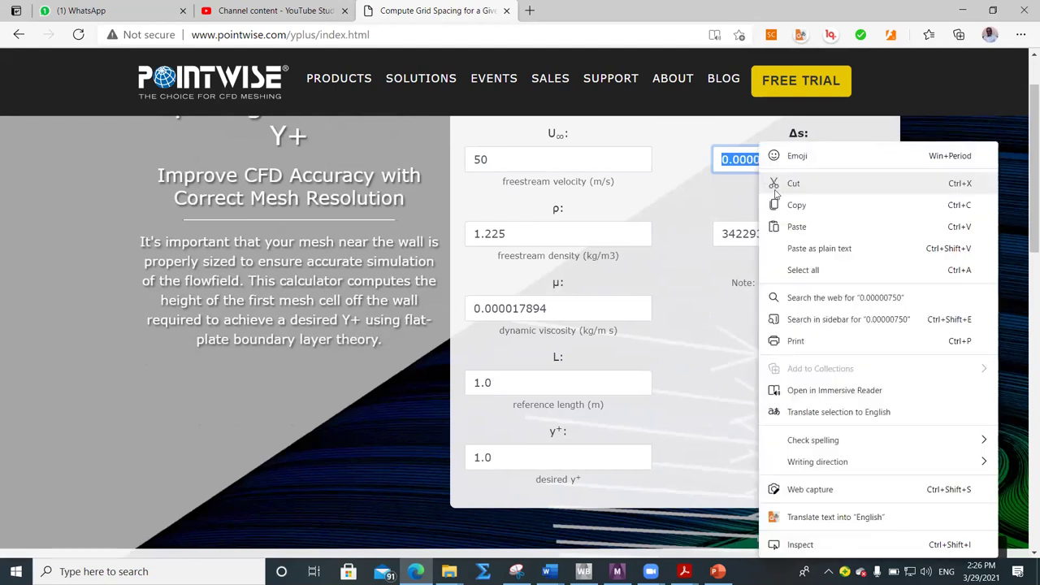
left_click(776, 204)
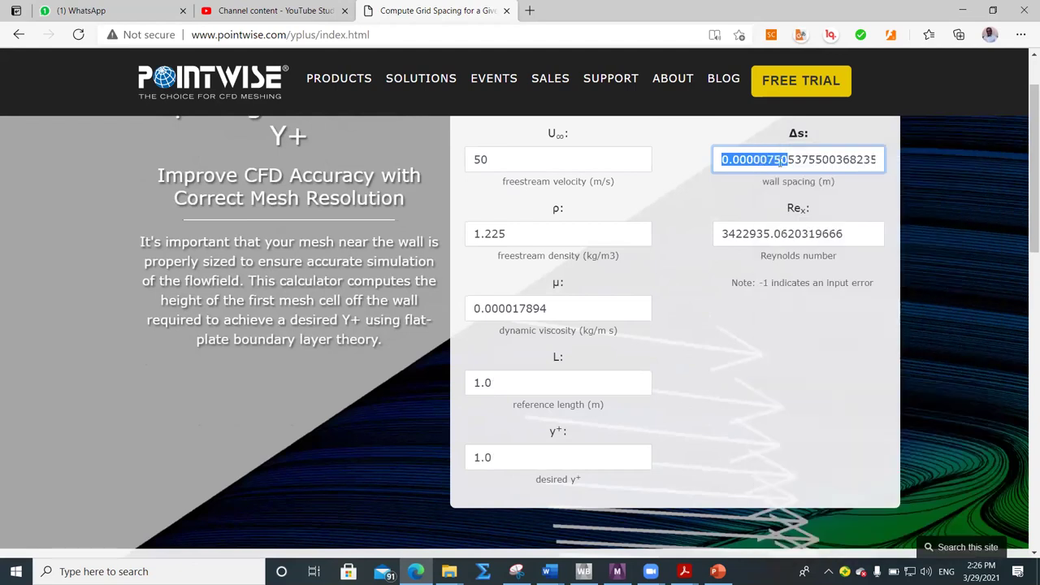
left_click(782, 161)
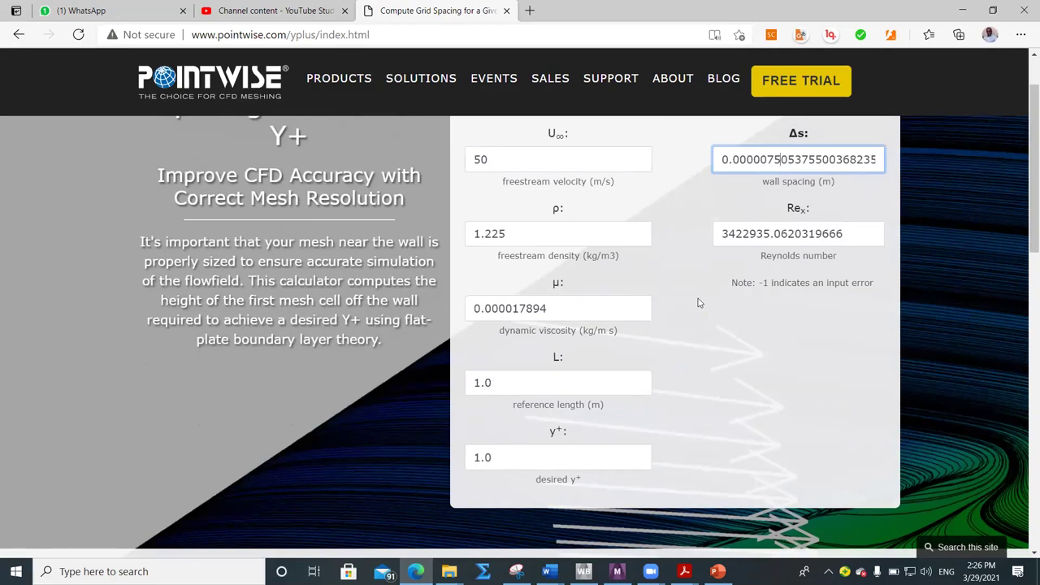
Switch to ANSYS Meshing and add an edge sizing to the left vertical edge of the fluid rectangle
left_click(617, 571)
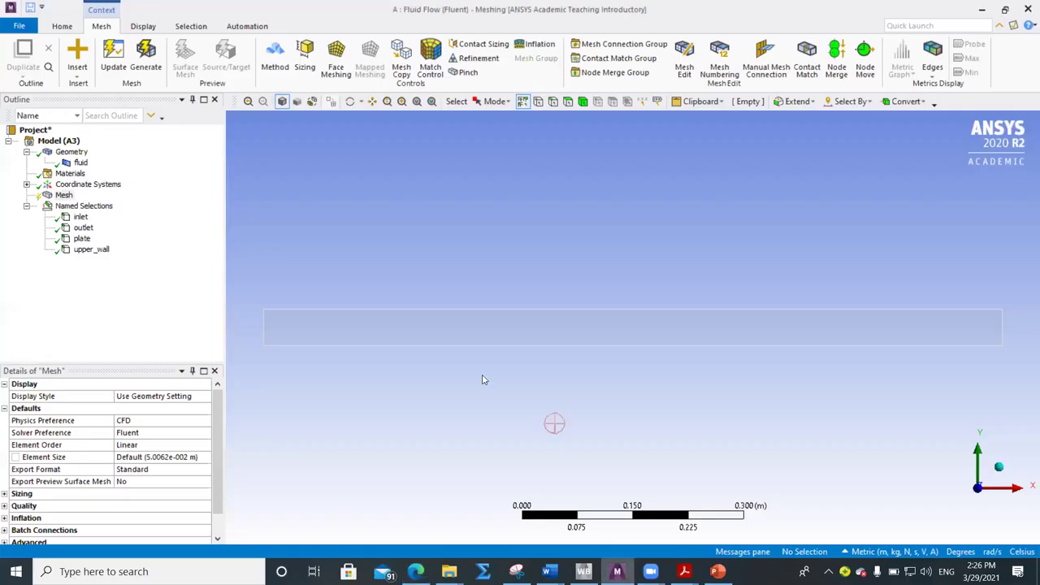
left_click(64, 196)
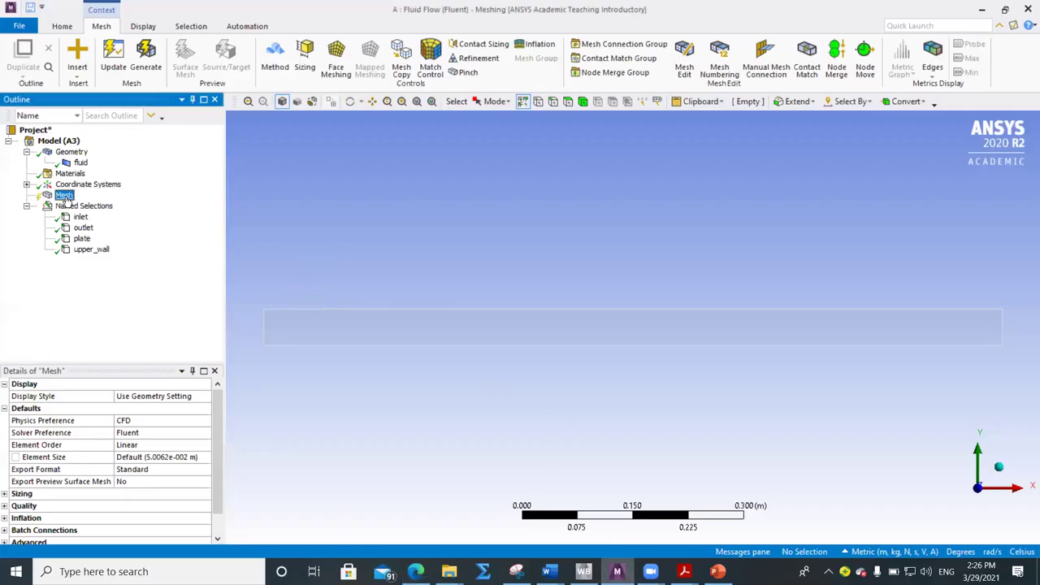
left_click(79, 76)
left_click(293, 153)
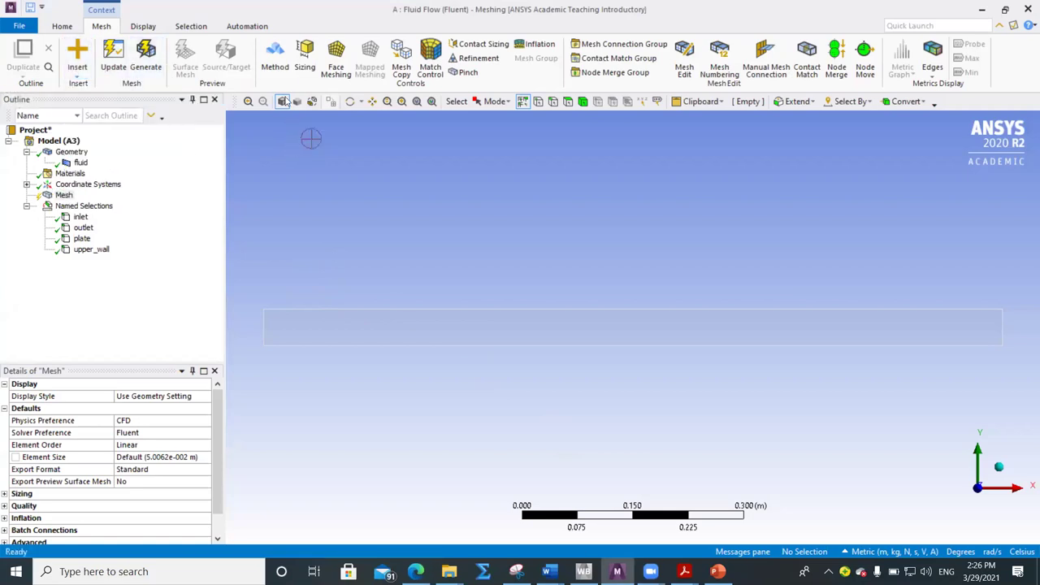
left_click(263, 332)
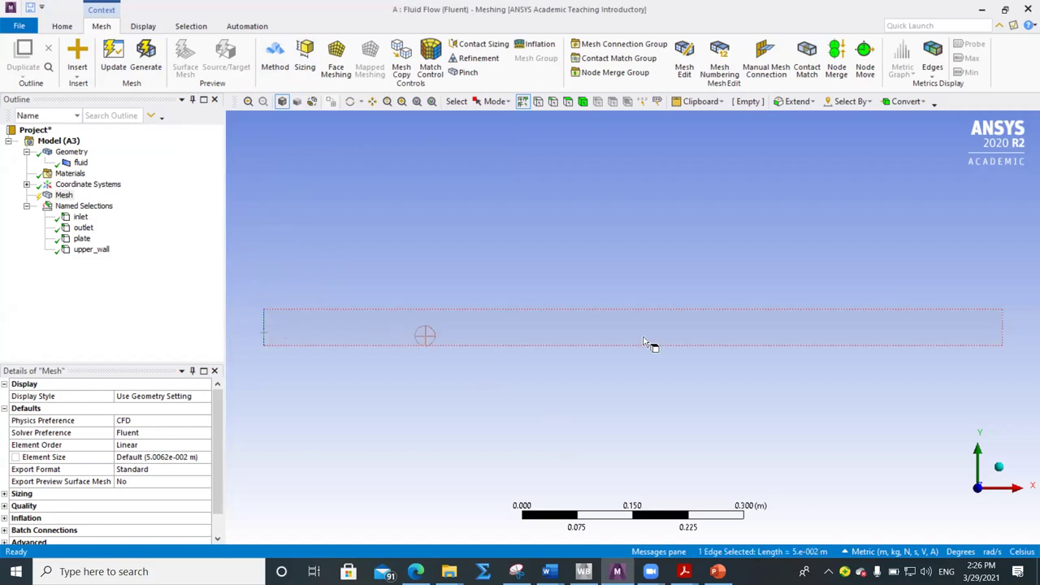
left_click(1002, 333, "ctrl")
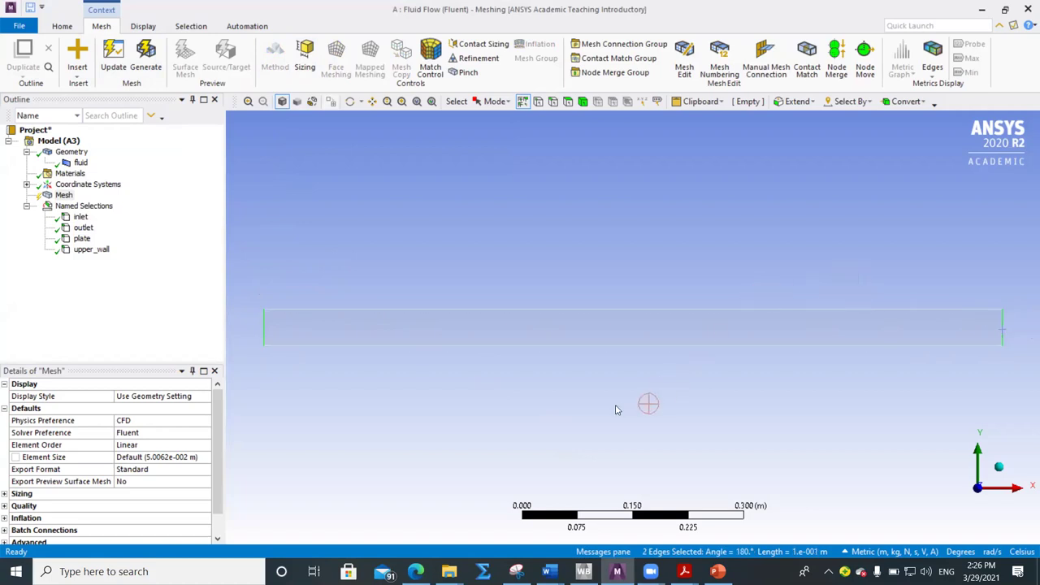
left_click(265, 331)
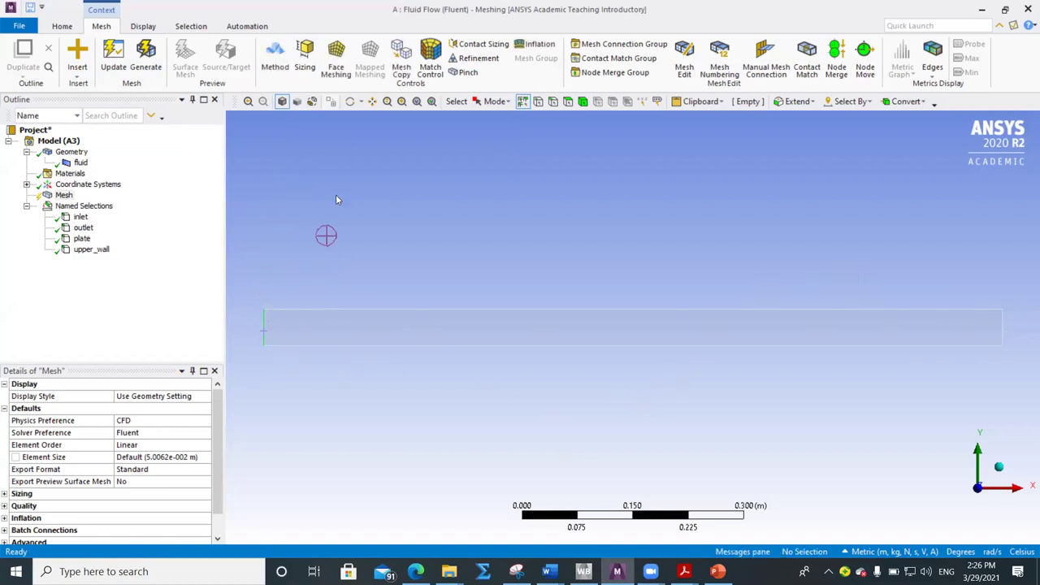
left_click(306, 55)
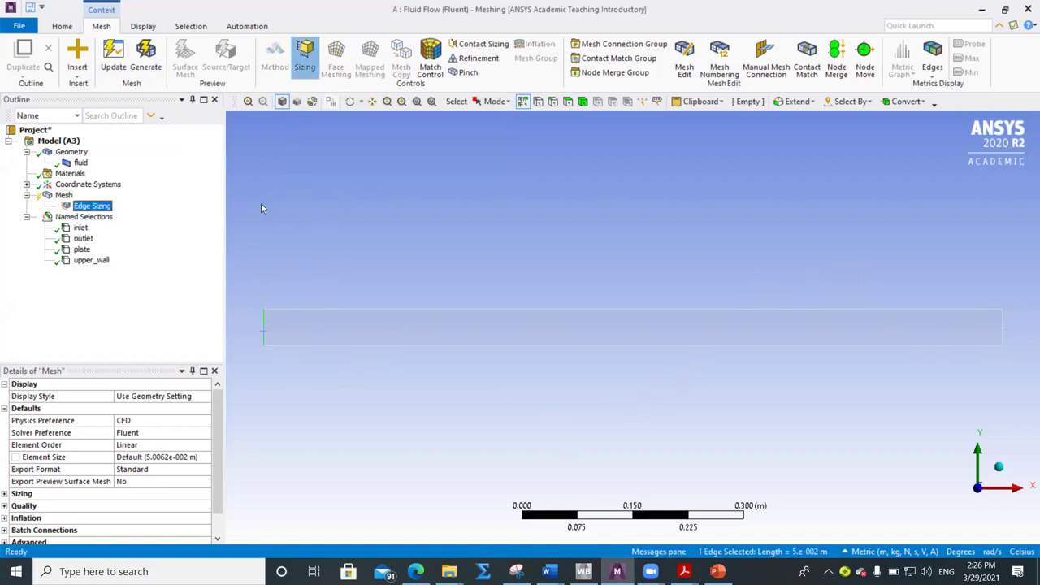
Set the edge sizing's type to Number of Divisions and its behavior to Hard
left_click(169, 445)
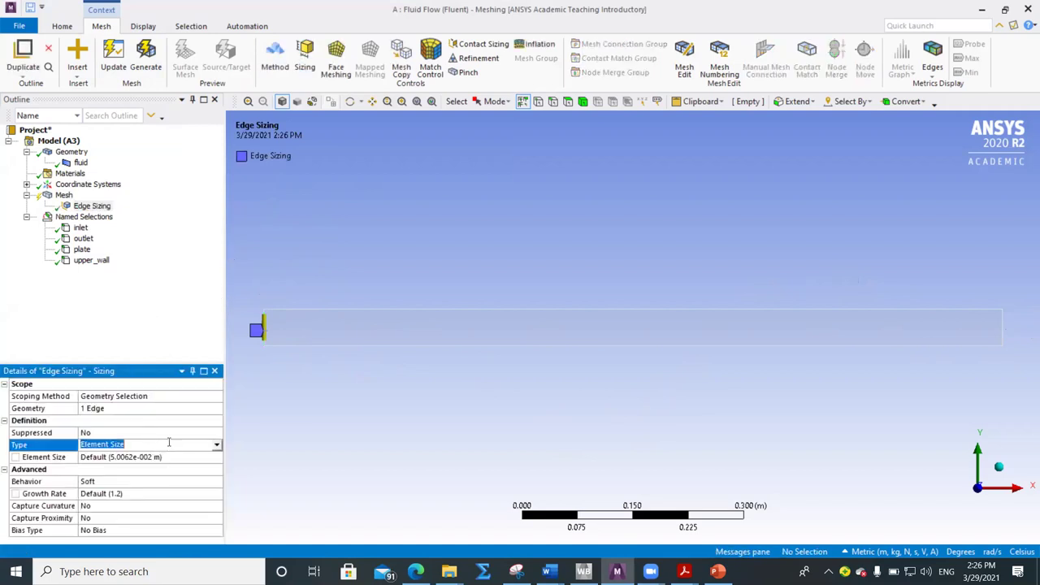
left_click(216, 445)
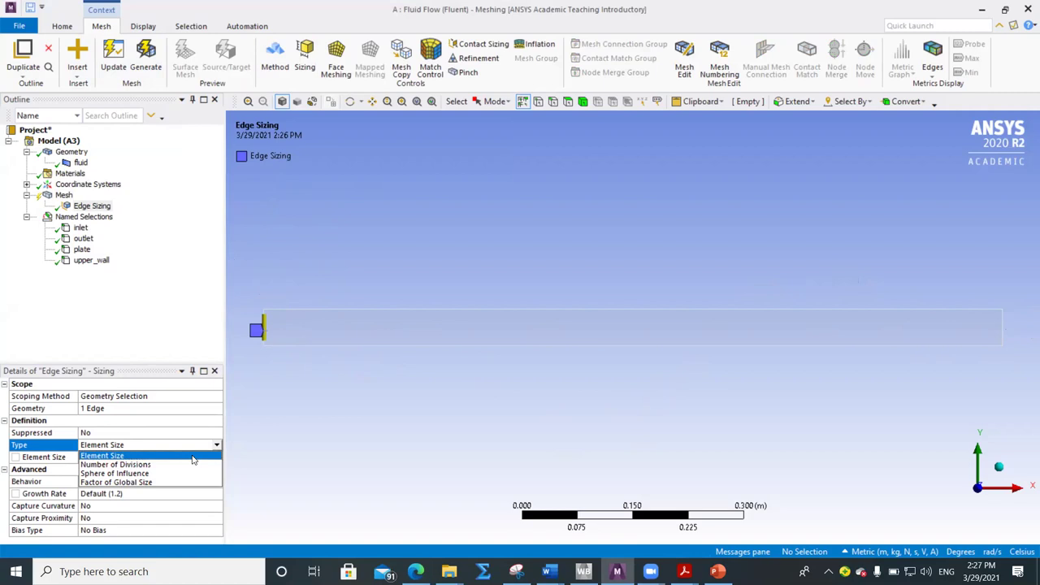
left_click(192, 464)
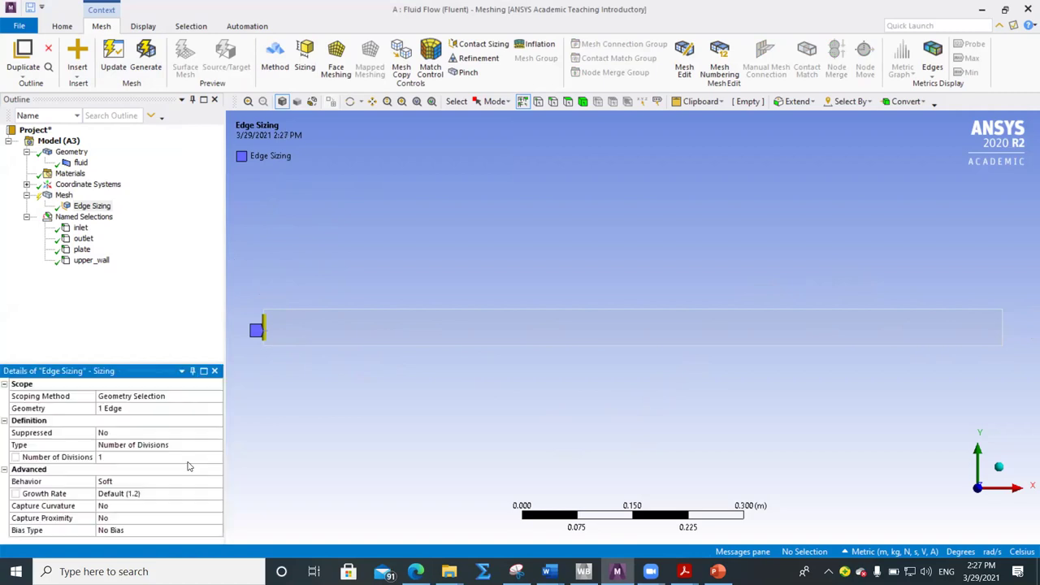
left_click(149, 482)
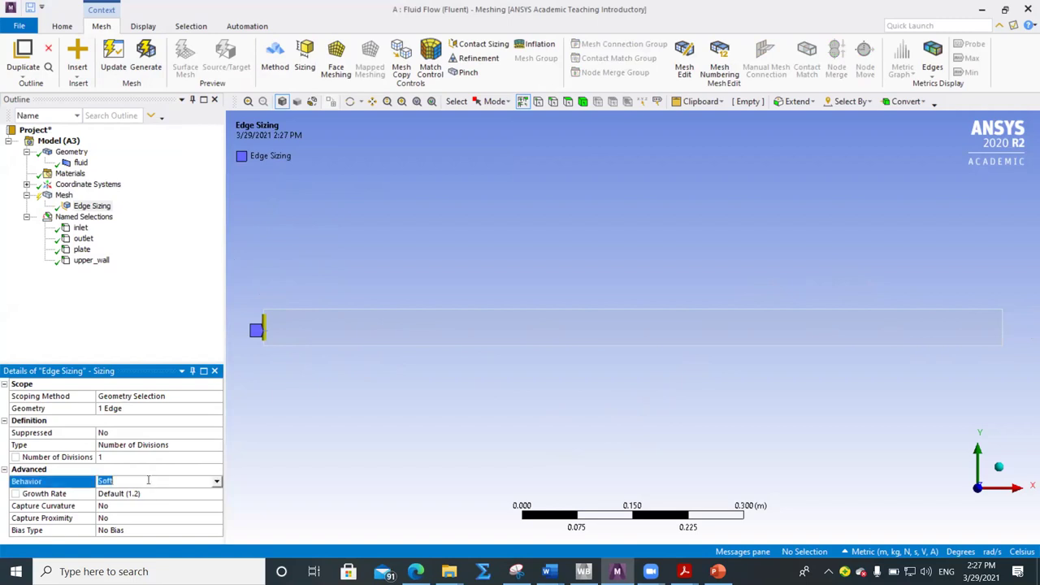
left_click(148, 485)
Give the edge sizing the one-way bias pattern running from long to short segments, with the Smooth Transition bias option
left_click(167, 518)
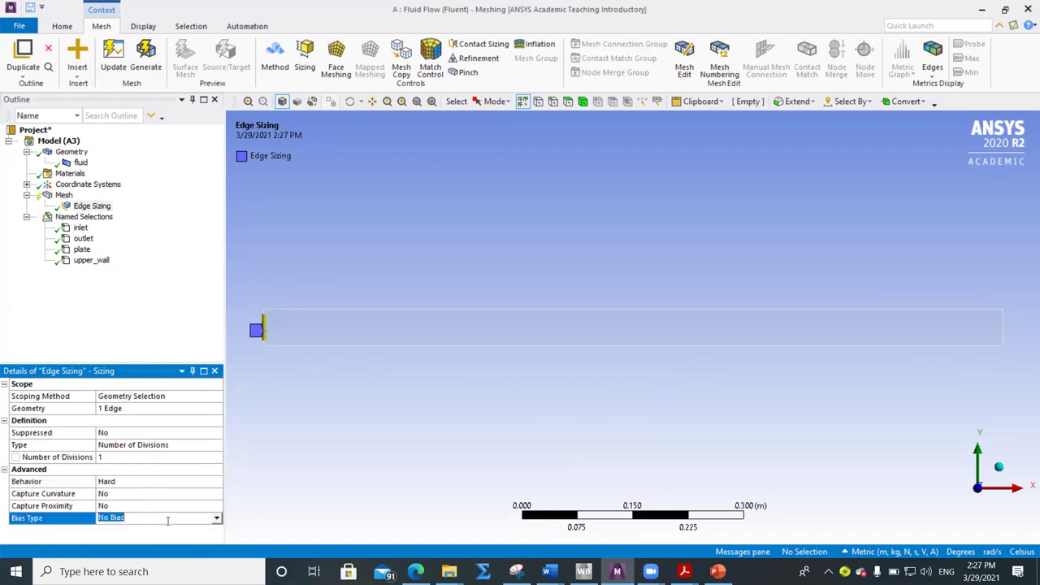
left_click(217, 519)
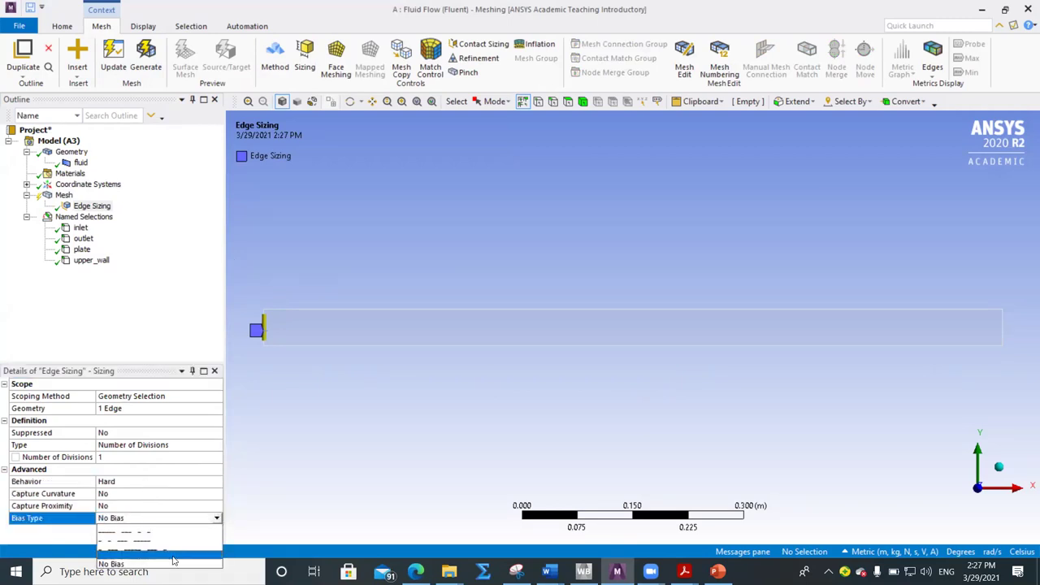
left_click(155, 533)
scroll(299, 358, "down", 1)
left_click_drag(368, 341, 546, 297)
left_click(161, 531)
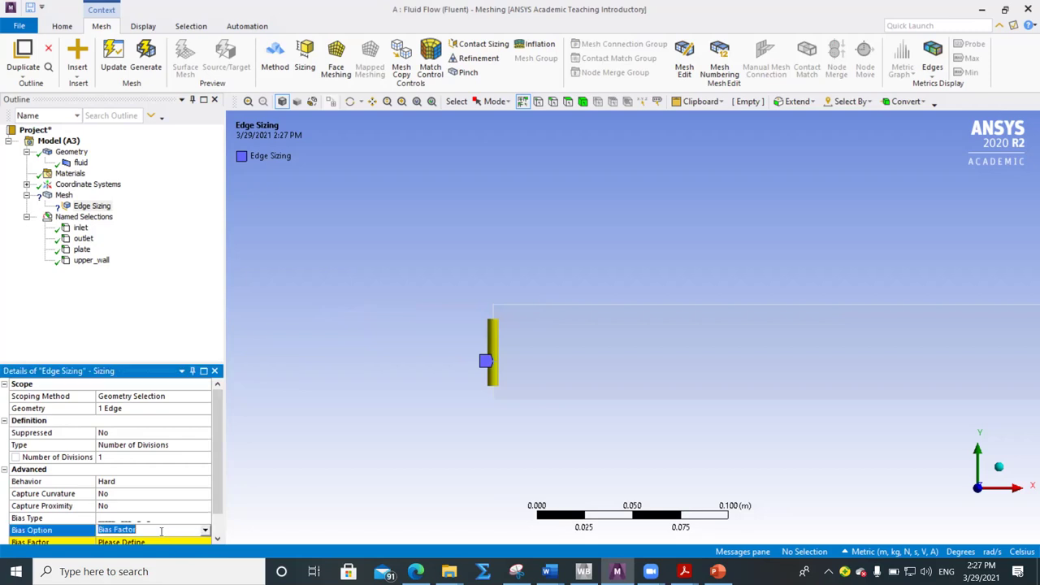
double_click(161, 531)
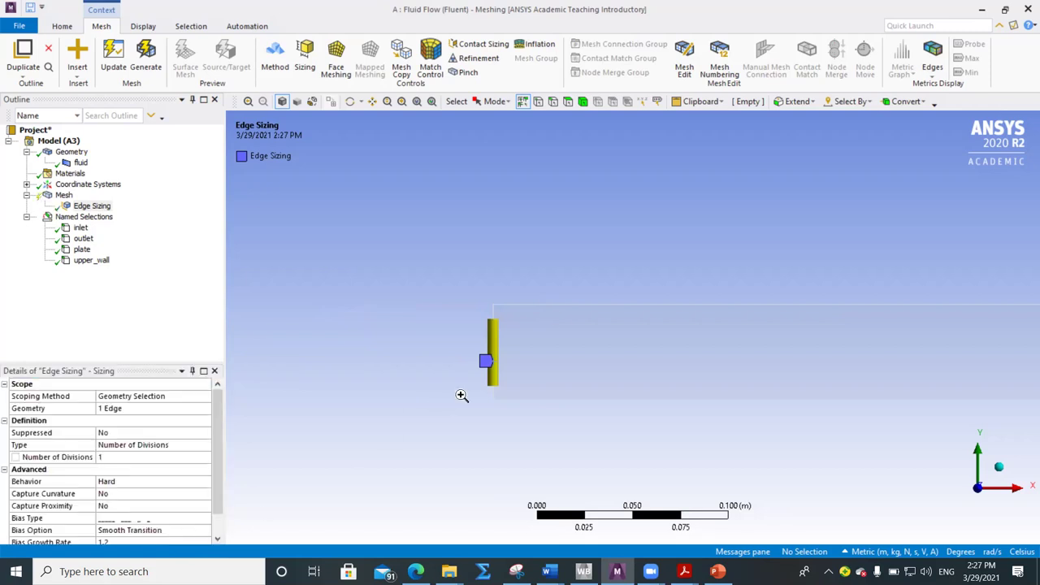
Set the edge sizing's number of divisions to 100
left_click_drag(463, 395, 561, 316)
scroll(585, 322, "down", 2)
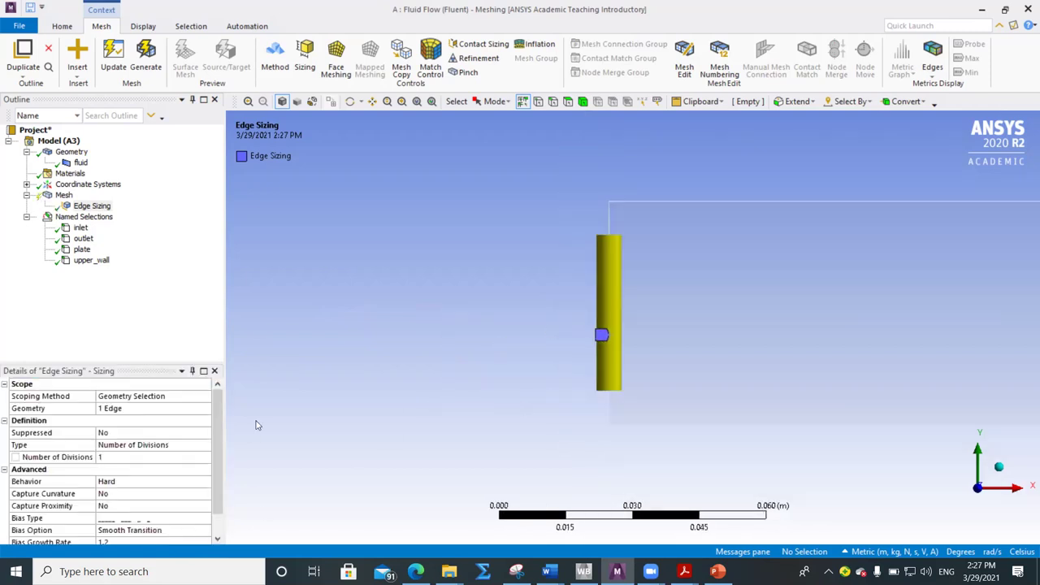
left_click(159, 456)
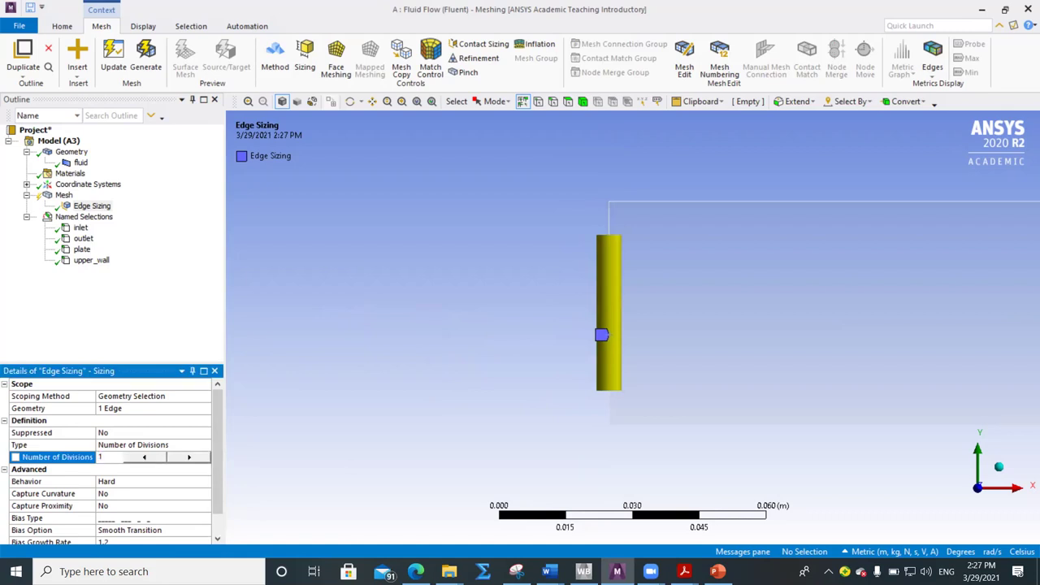
key("Return")
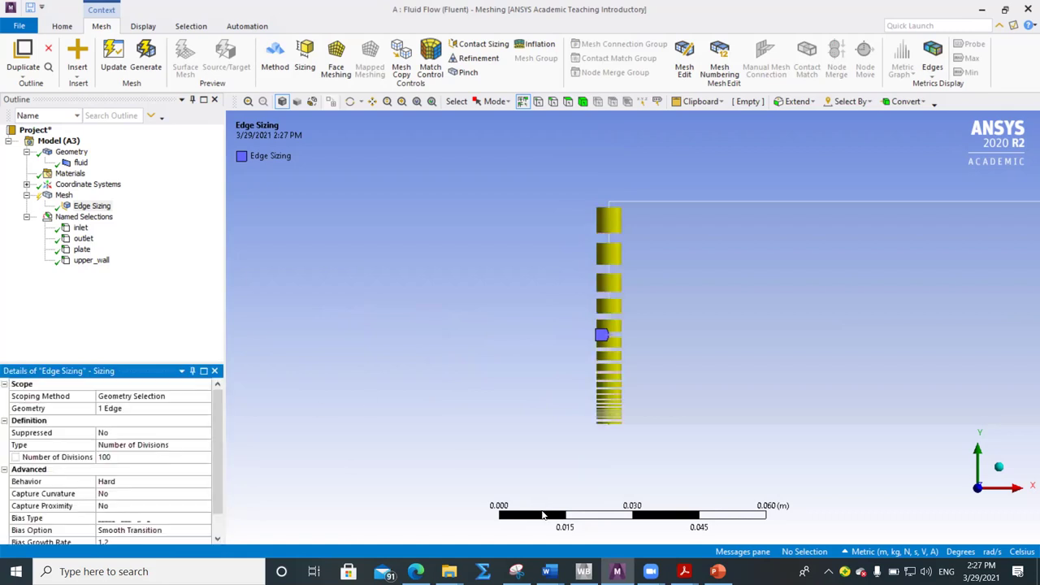
Examine the division spacing at the edge's lower end beside the plate against the length scale
left_click_drag(548, 453, 659, 395)
left_click_drag(557, 379, 760, 291)
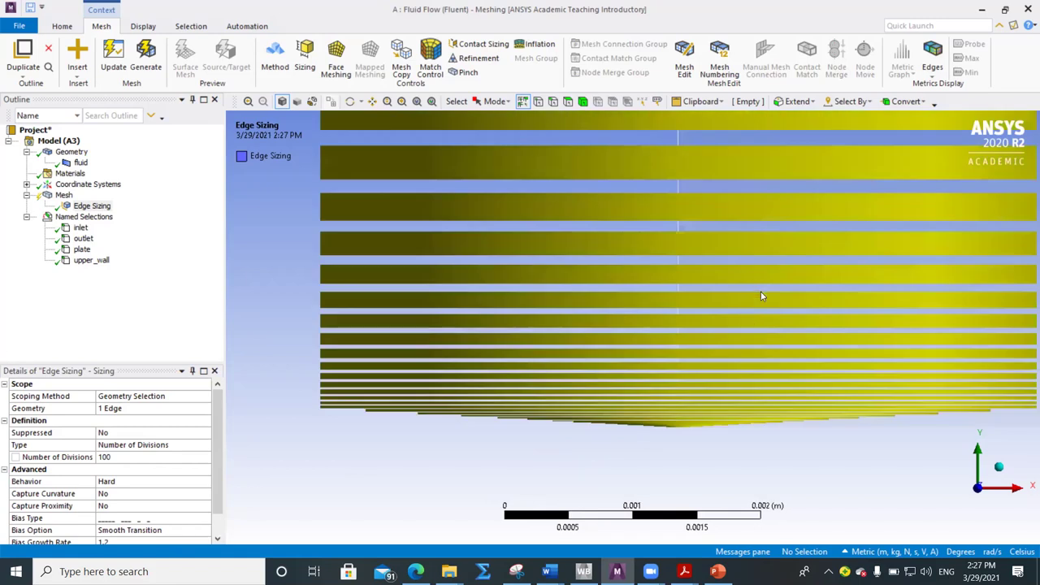
left_click_drag(557, 450, 891, 385)
scroll(410, 431, "up", 2)
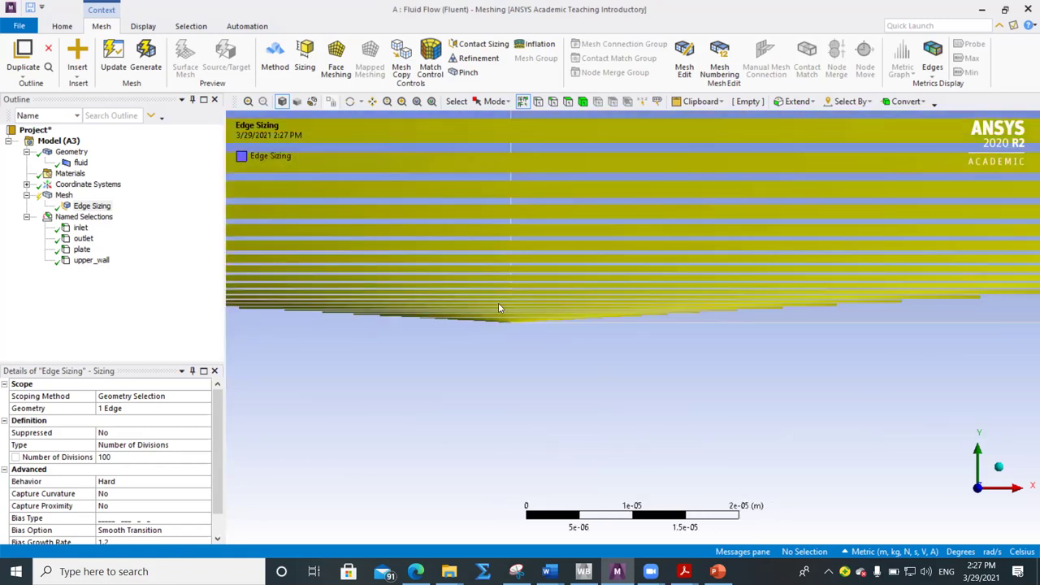
scroll(498, 302, "up", 1)
scroll(544, 325, "up", 1)
scroll(546, 327, "up", 1)
scroll(477, 322, "up", 1)
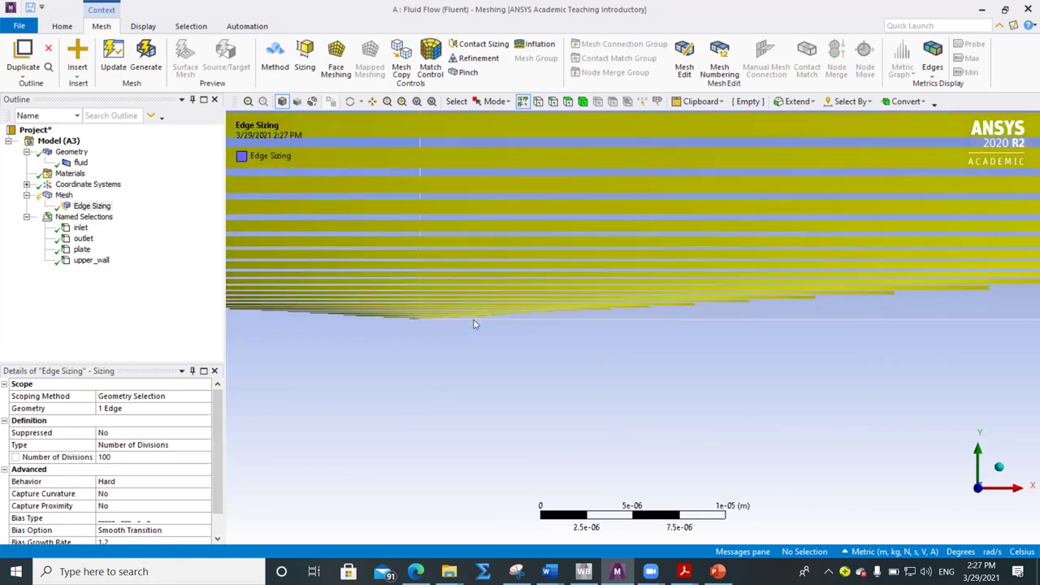
scroll(395, 290, "up", 1)
scroll(333, 310, "up", 1)
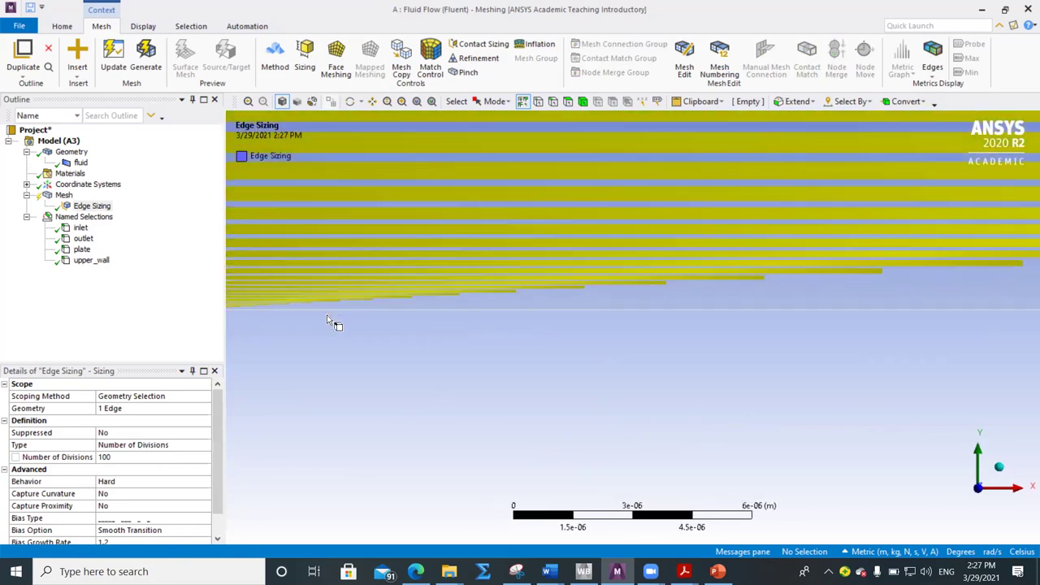
scroll(316, 312, "down", 1)
scroll(324, 304, "down", 3)
scroll(324, 304, "down", 2)
scroll(504, 325, "down", 2)
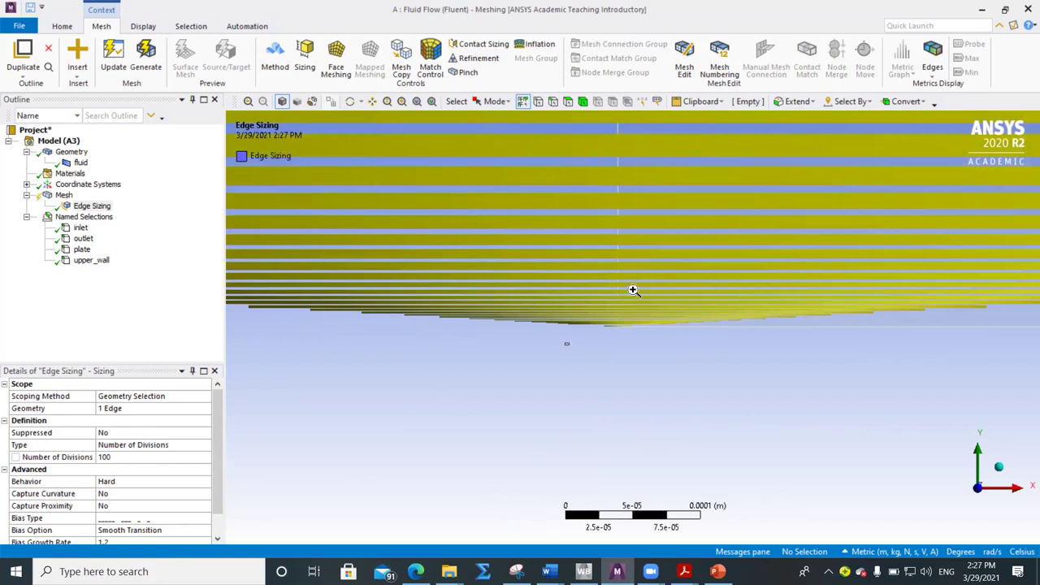
scroll(633, 290, "up", 3)
scroll(785, 375, "up", 3)
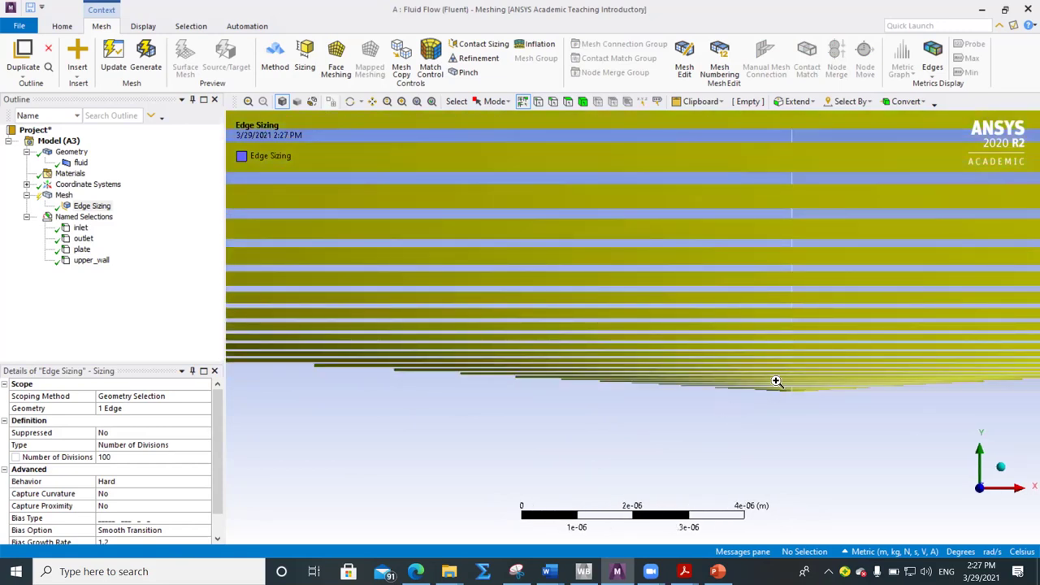
left_click_drag(723, 409, 830, 353)
left_click_drag(669, 412, 761, 382)
left_click_drag(747, 446, 867, 394)
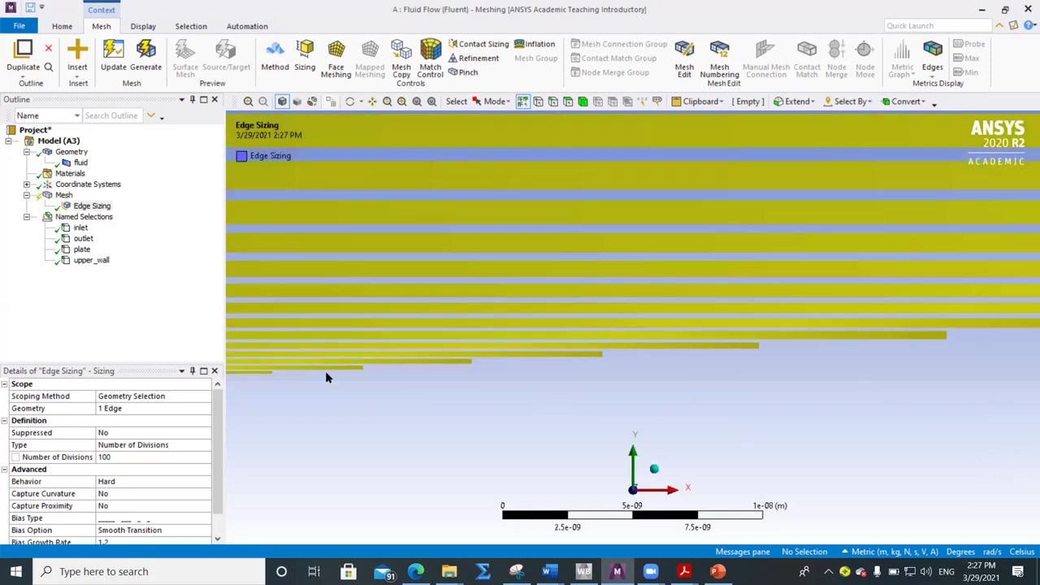
scroll(325, 377, "down", 4)
scroll(401, 341, "down", 3)
left_click_drag(394, 338, 472, 297)
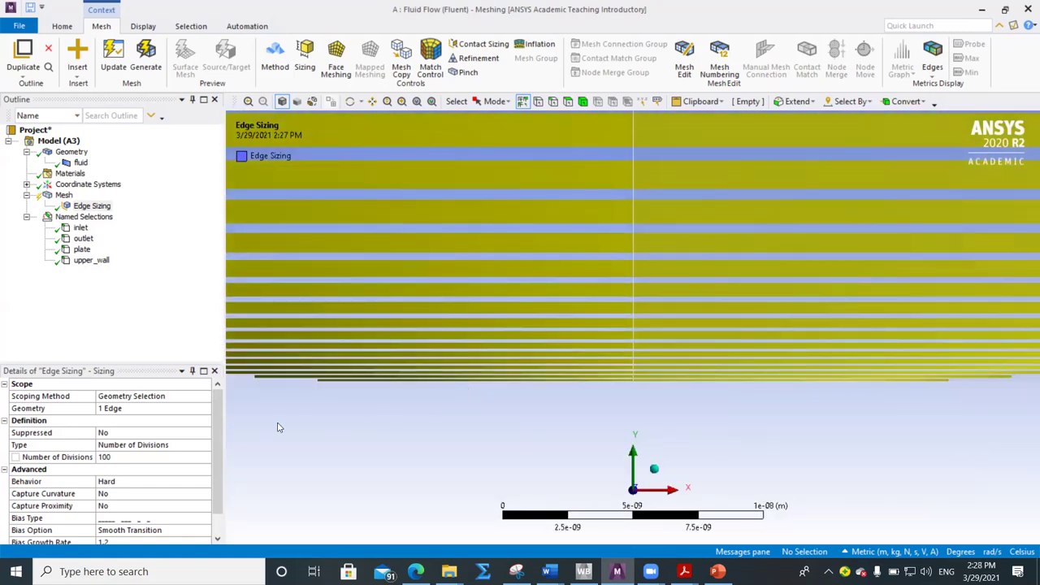
Reduce the edge sizing's number of divisions to 50
scroll(214, 447, "down", 1)
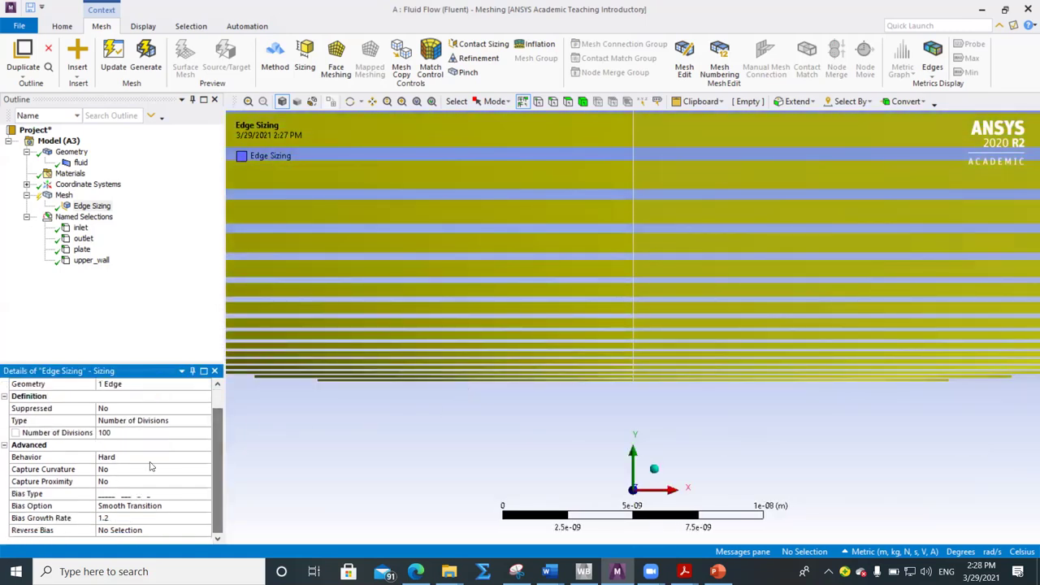
left_click(122, 432)
type("50")
key("Return")
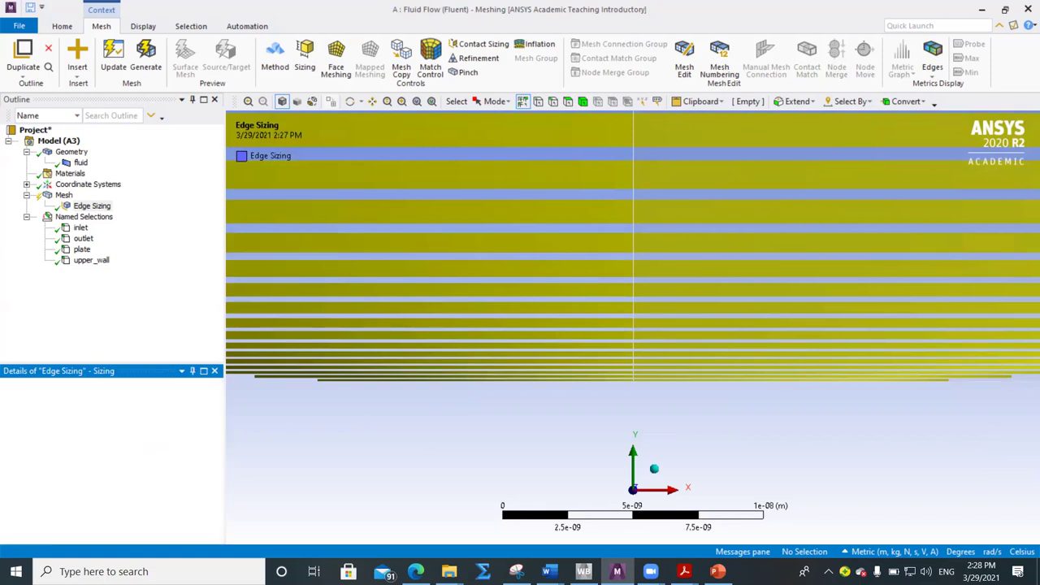
Examine the division spacing along the inlet edge, especially the smallest segment beside the plate, against the length scale
scroll(159, 424, "down", 1)
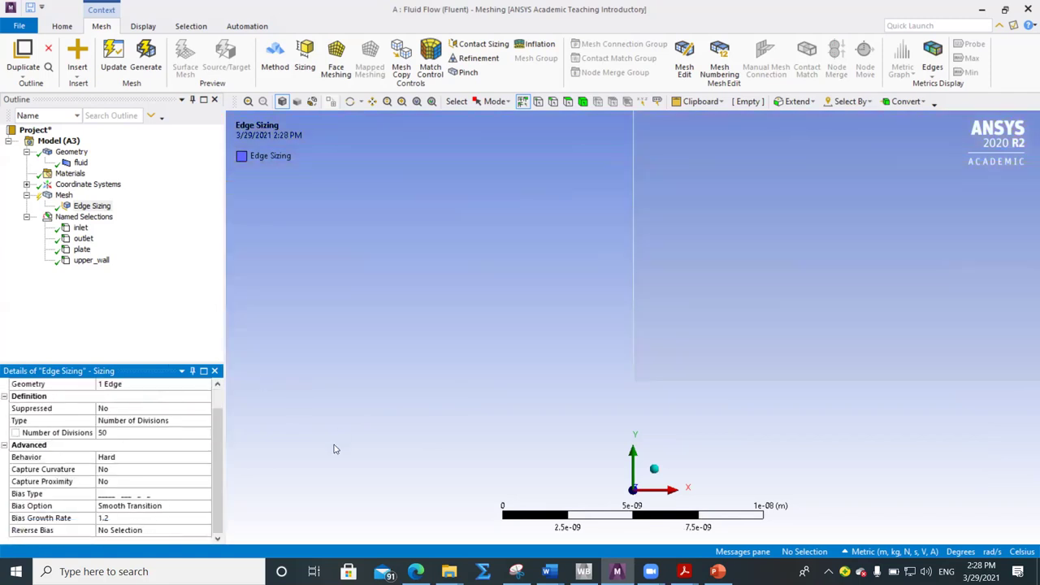
scroll(547, 364, "down", 5)
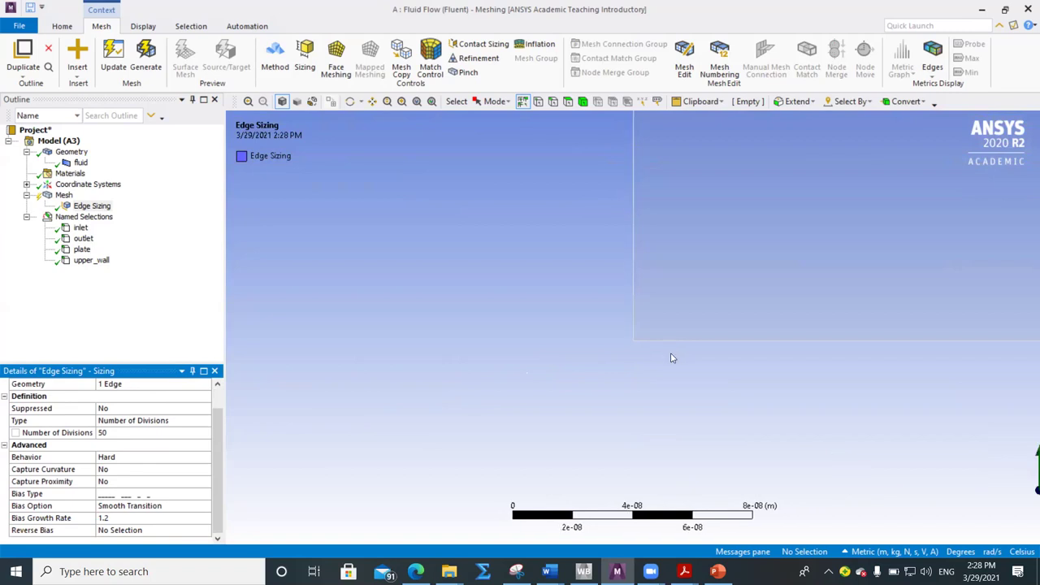
scroll(591, 348, "down", 2)
left_click(88, 206)
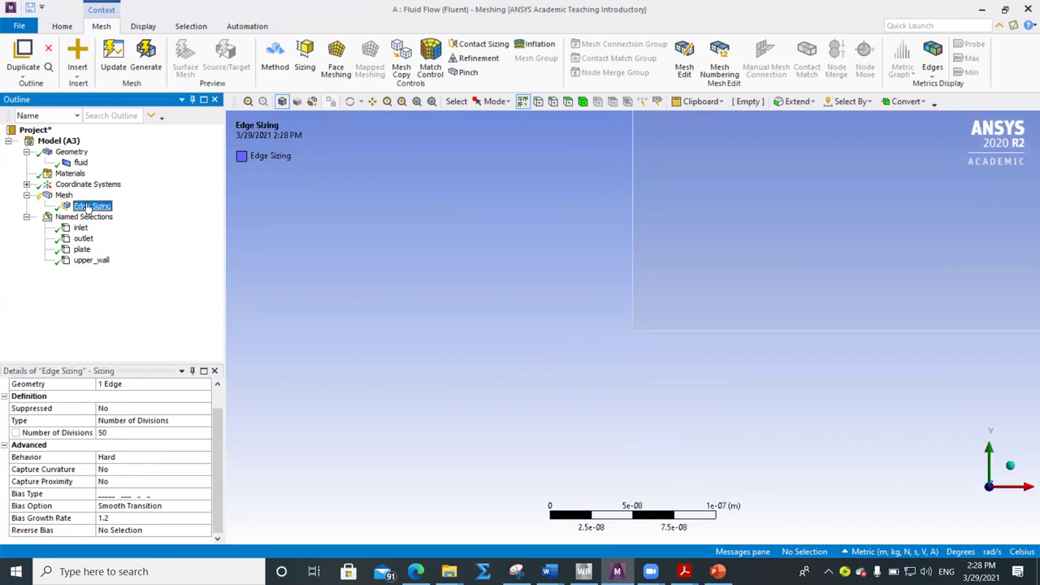
left_click(140, 286)
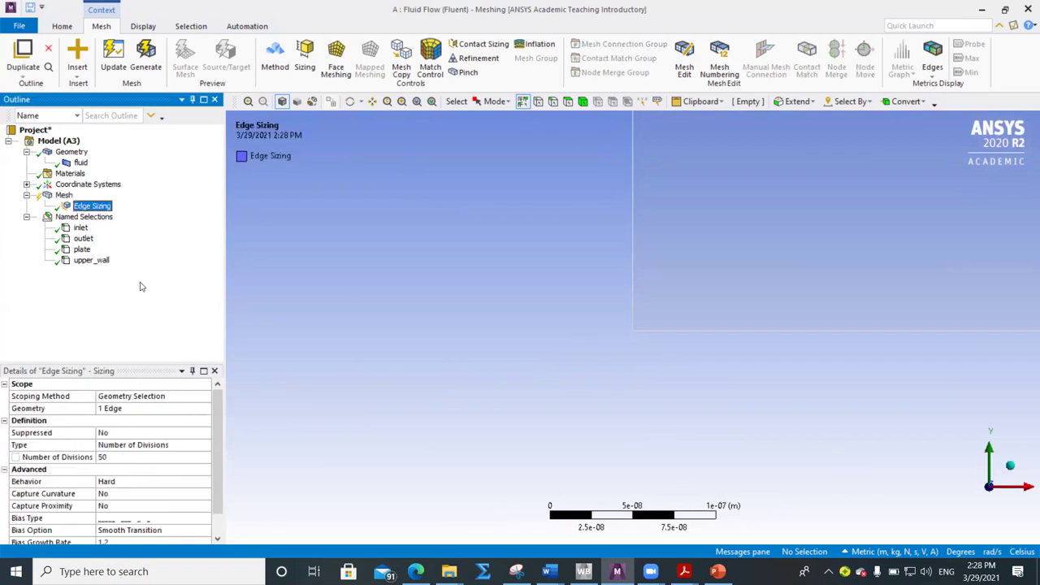
scroll(584, 332, "down", 3)
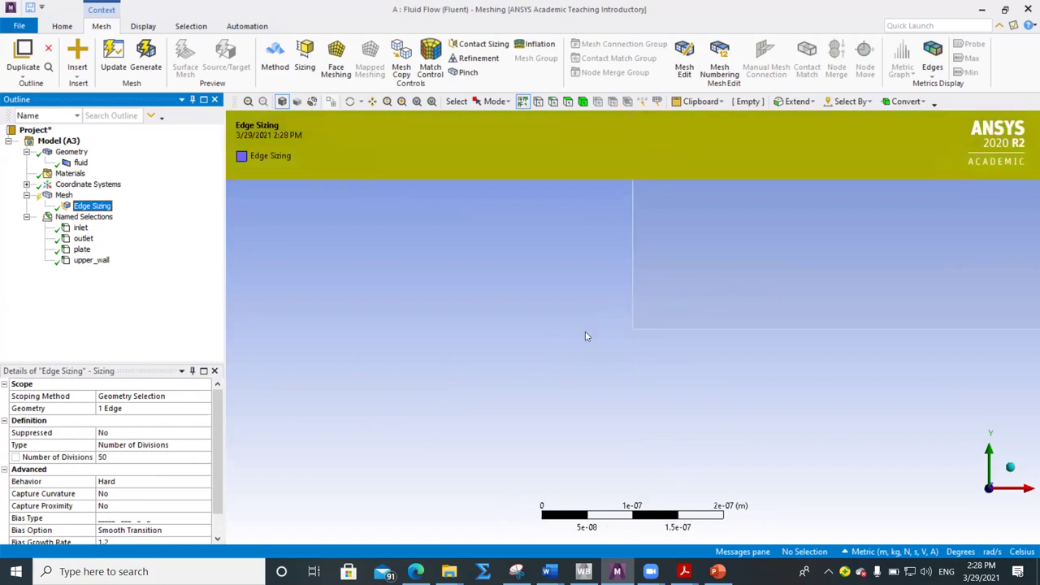
scroll(585, 357, "down", 3)
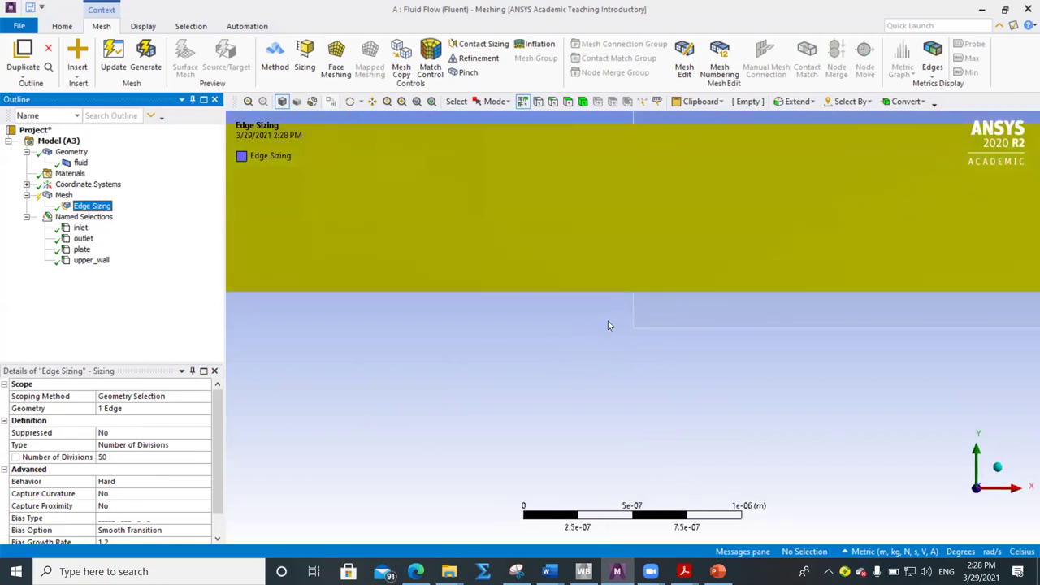
scroll(597, 357, "down", 3)
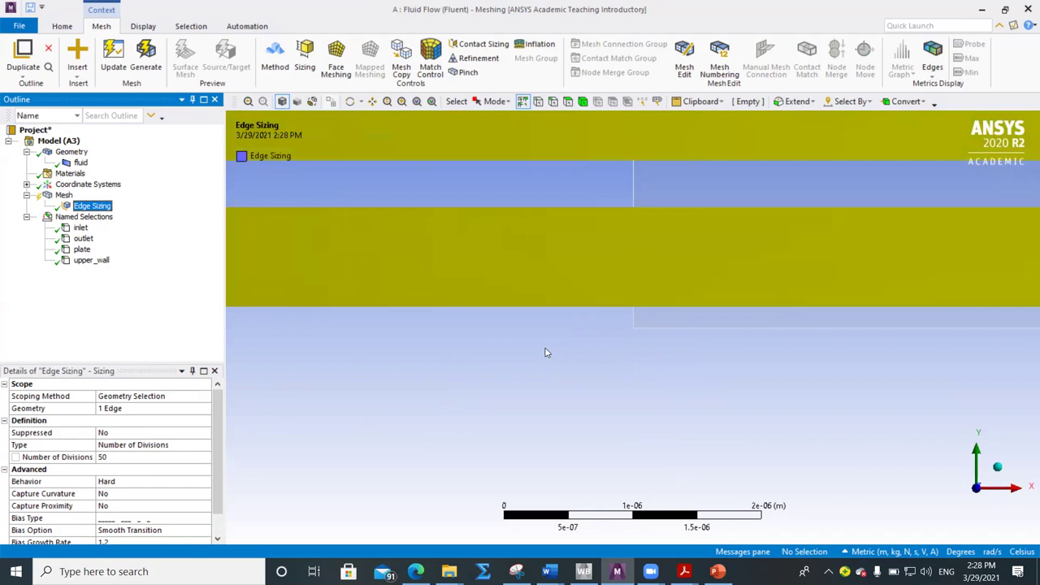
scroll(630, 348, "down", 3)
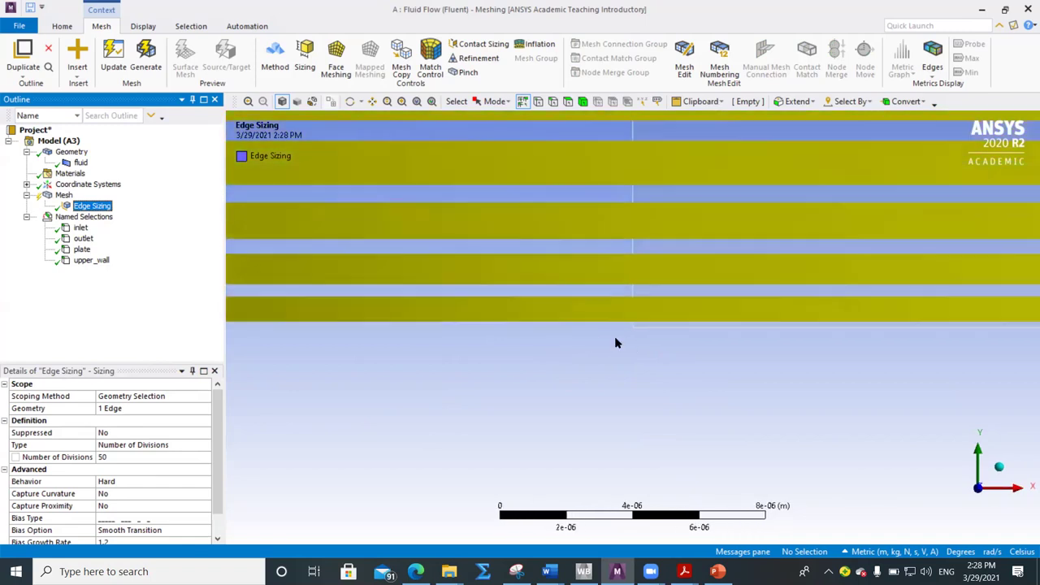
scroll(614, 336, "down", 3)
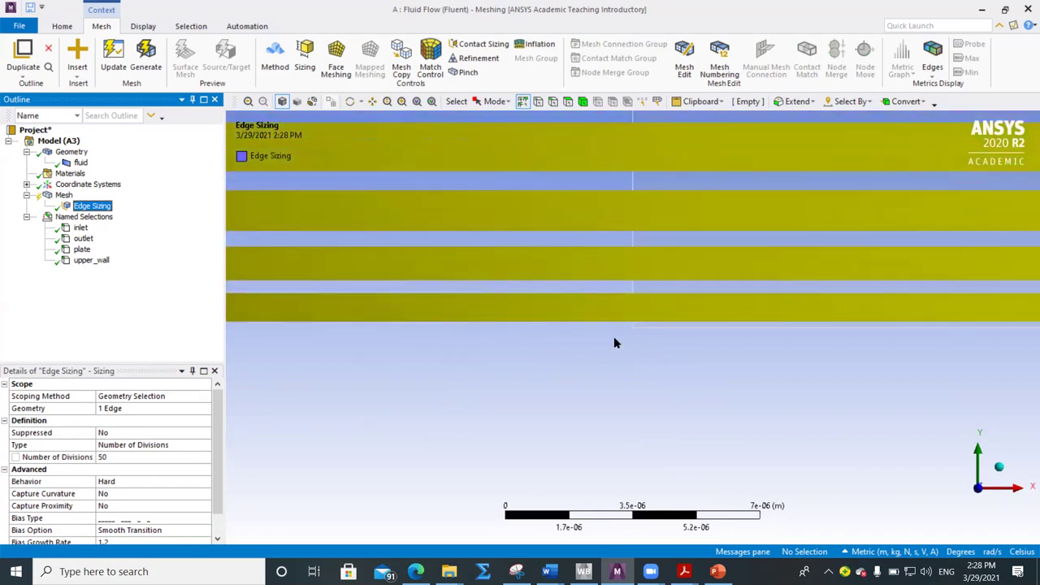
scroll(453, 290, "down", 1)
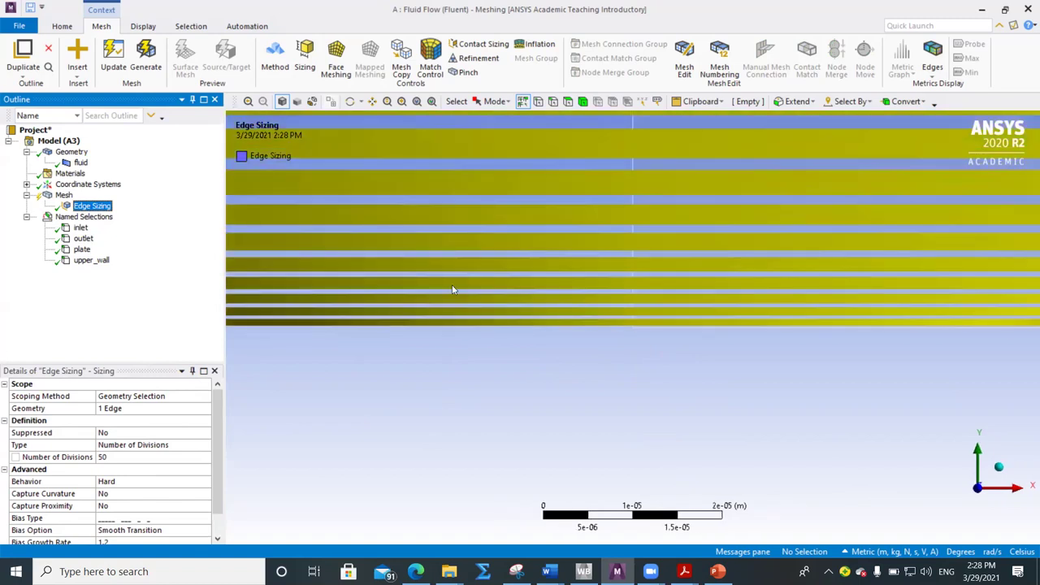
scroll(630, 297, "down", 8)
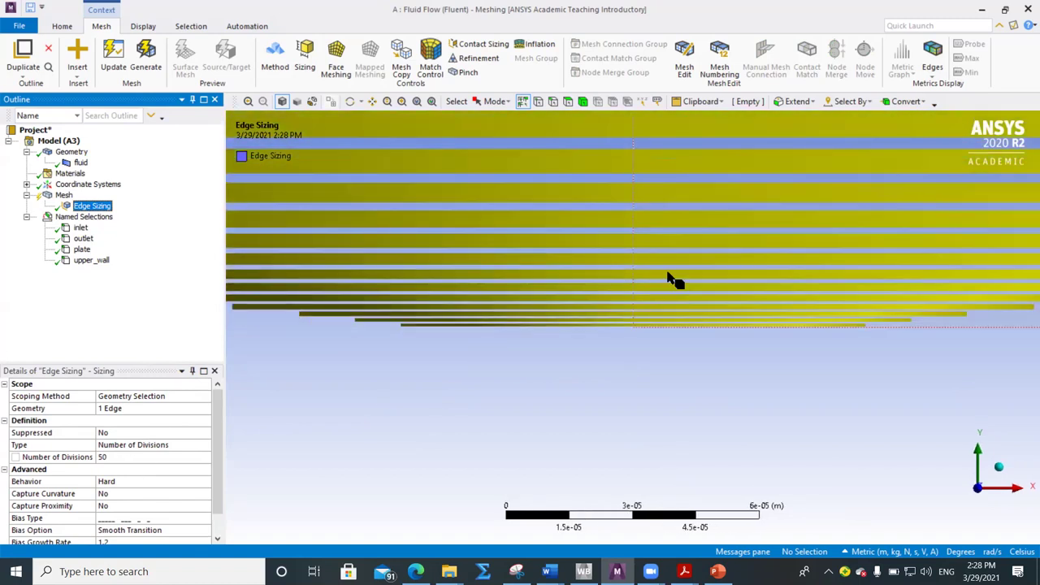
scroll(630, 296, "down", 10)
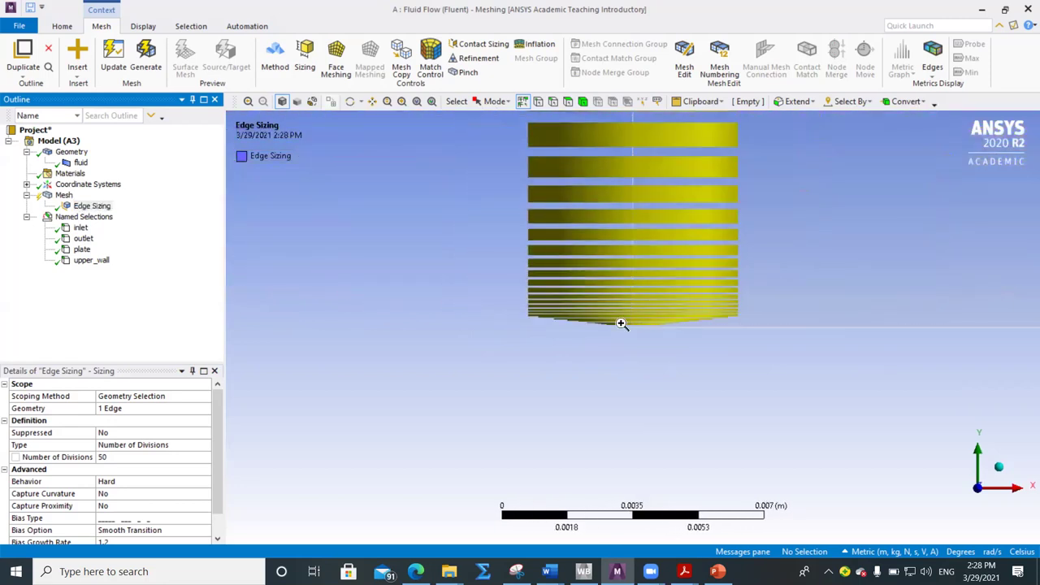
scroll(654, 356, "up", 8)
scroll(668, 416, "up", 6)
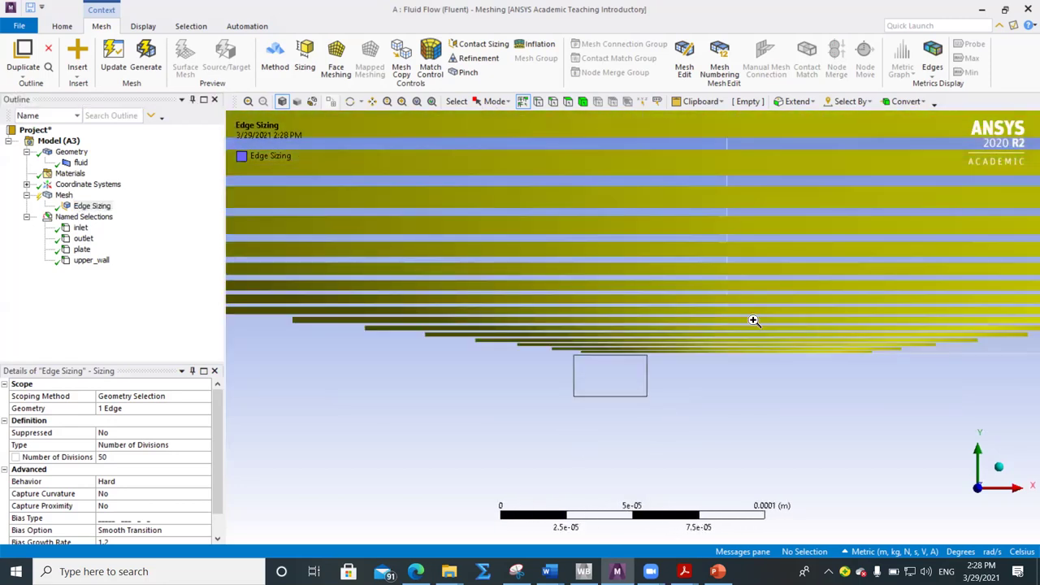
scroll(755, 320, "up", 4)
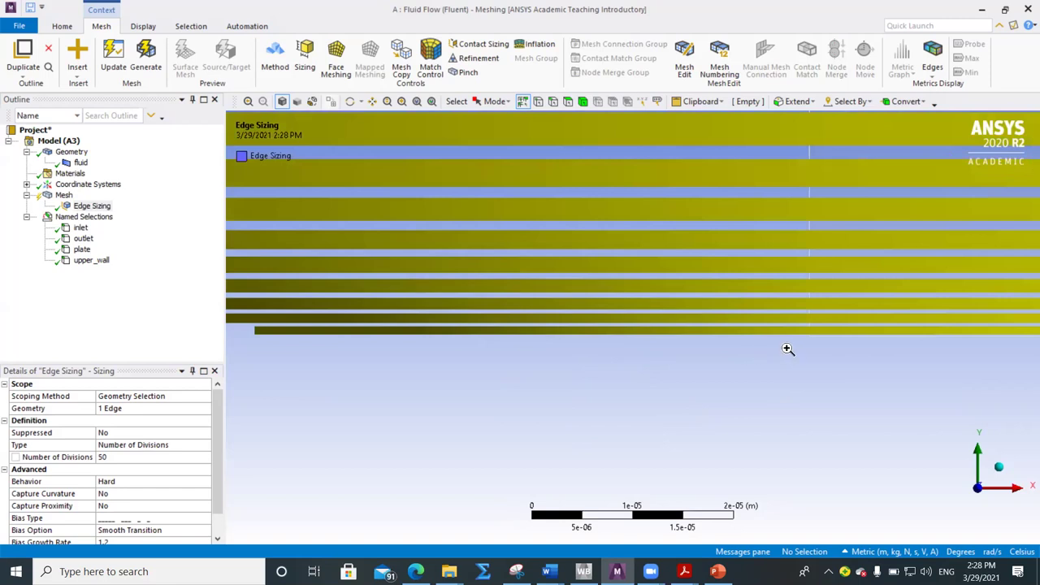
scroll(820, 311, "up", 5)
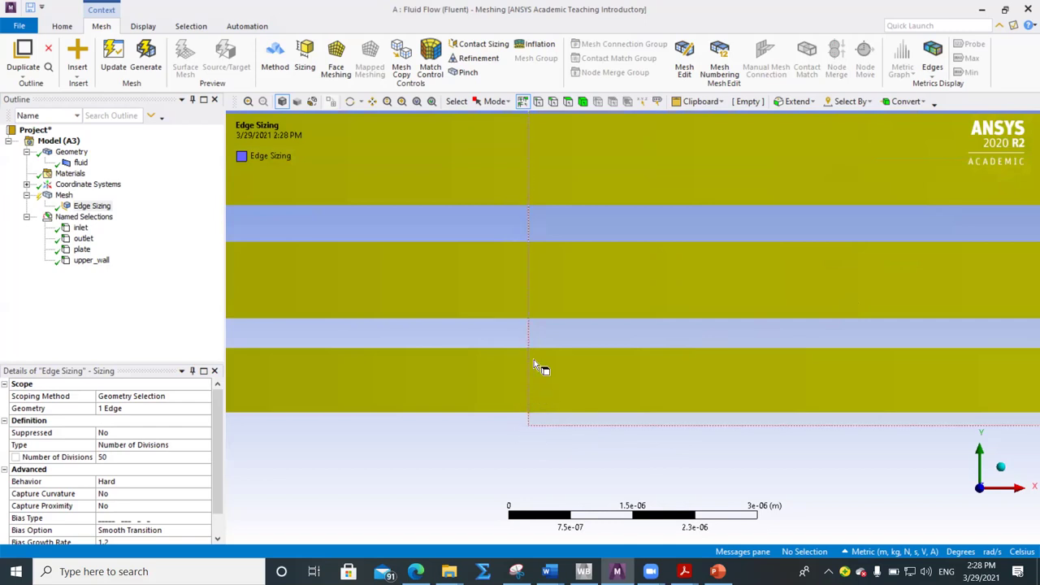
Set the edge sizing's bias growth rate to 1.1
scroll(130, 496, "down", 1)
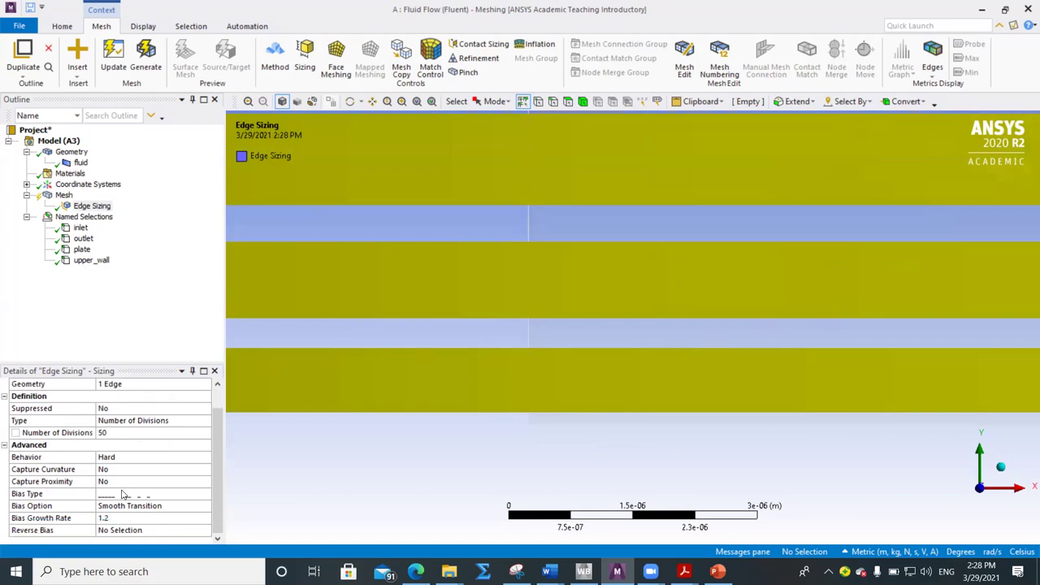
left_click(121, 518)
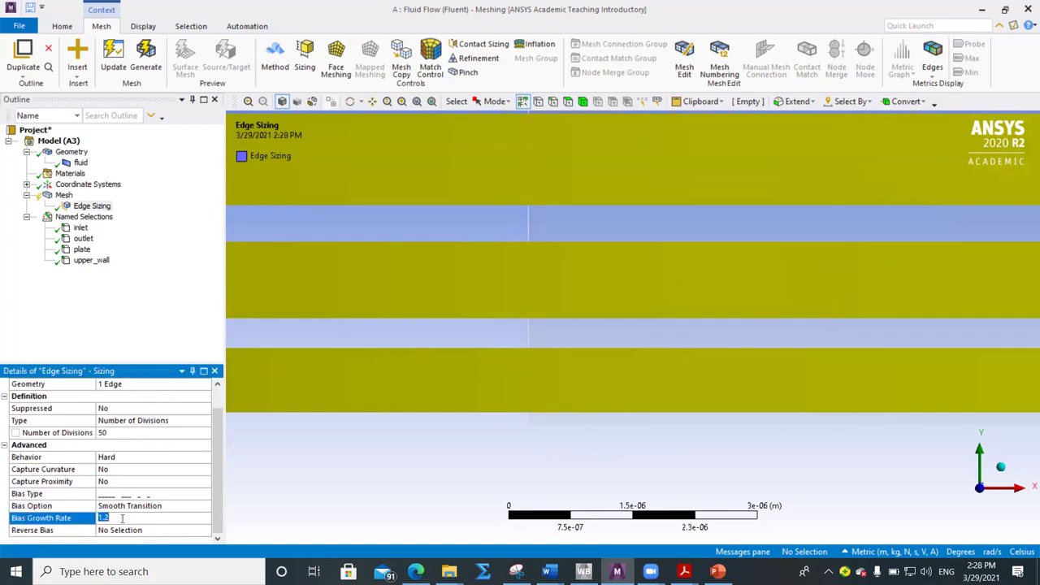
key("Return")
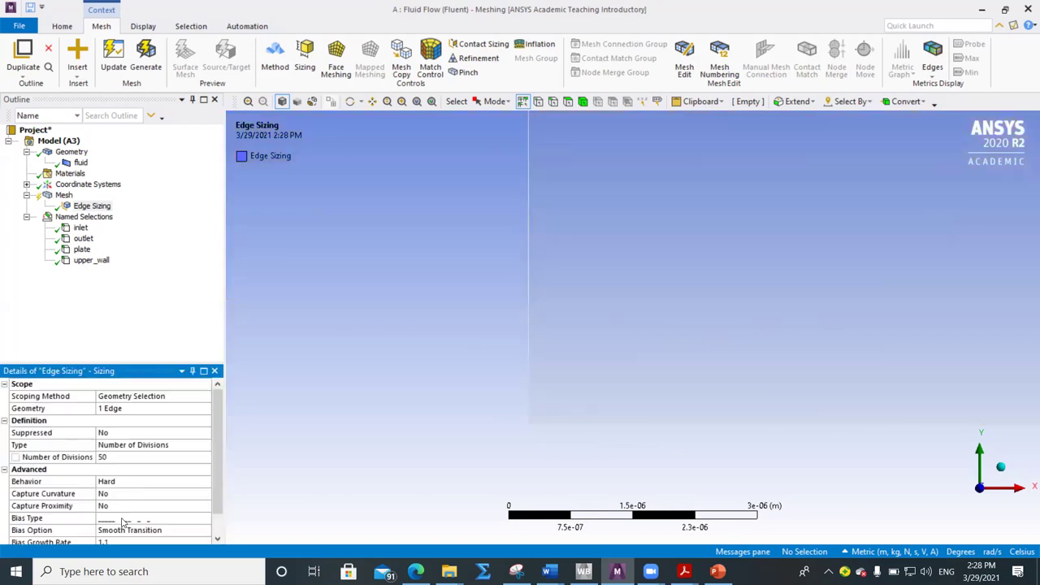
Examine the height of the first division above the plate, using the length scale, with the new growth rate
scroll(385, 380, "down", 2)
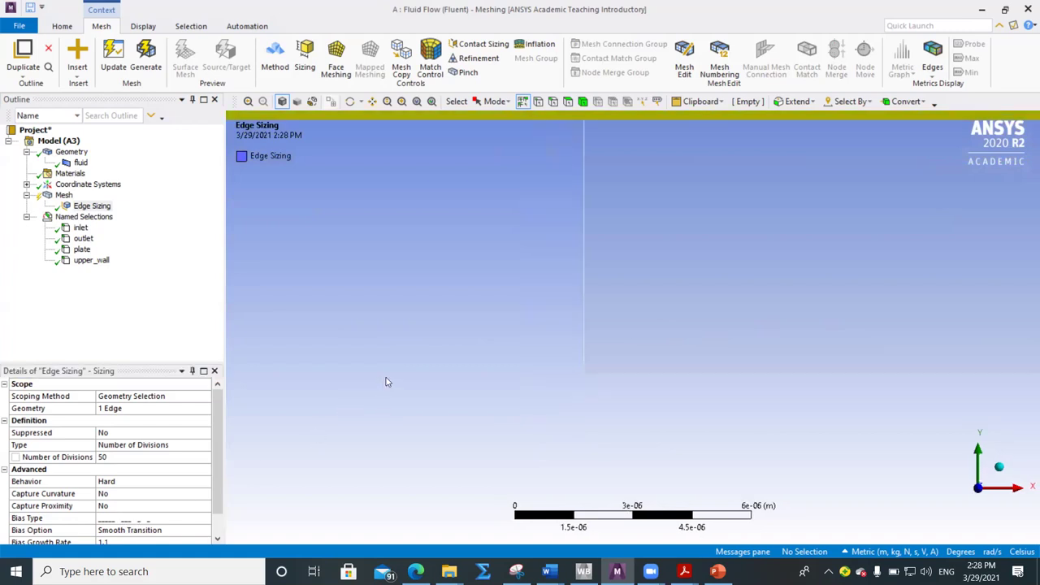
scroll(482, 376, "down", 2)
scroll(534, 379, "down", 1)
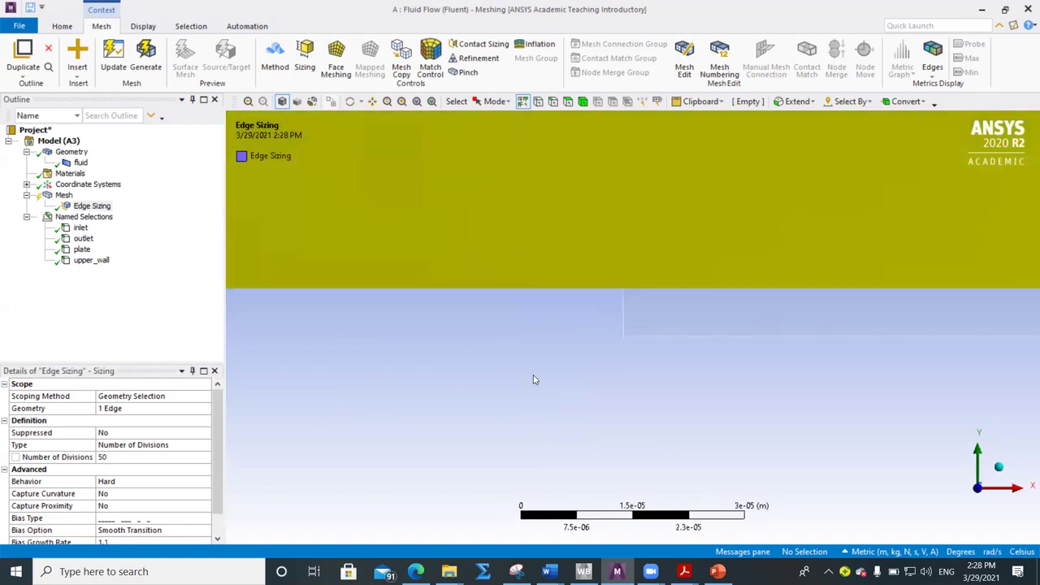
scroll(537, 379, "down", 3)
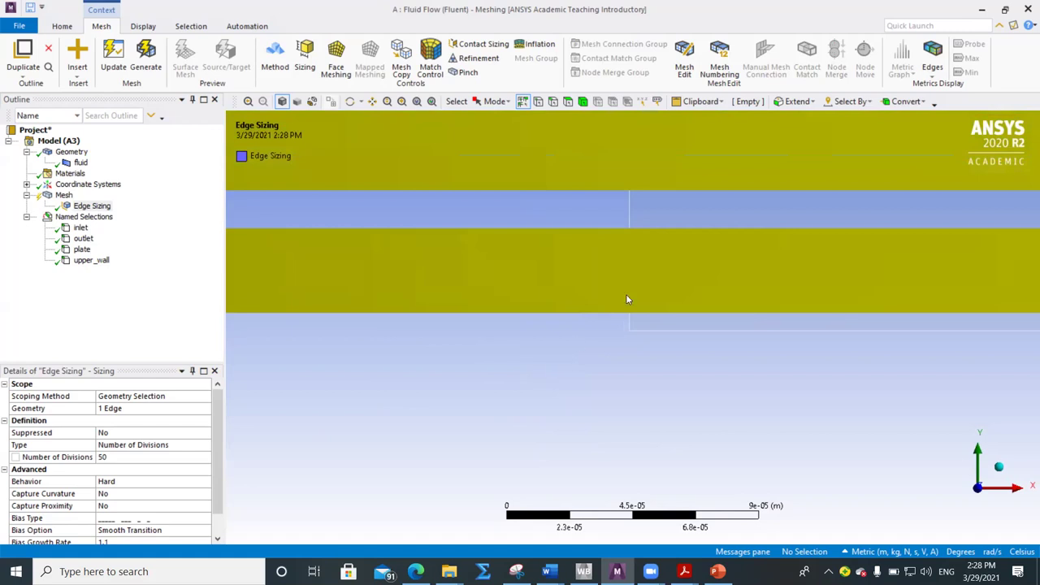
scroll(626, 299, "up", 2)
scroll(626, 299, "up", 2)
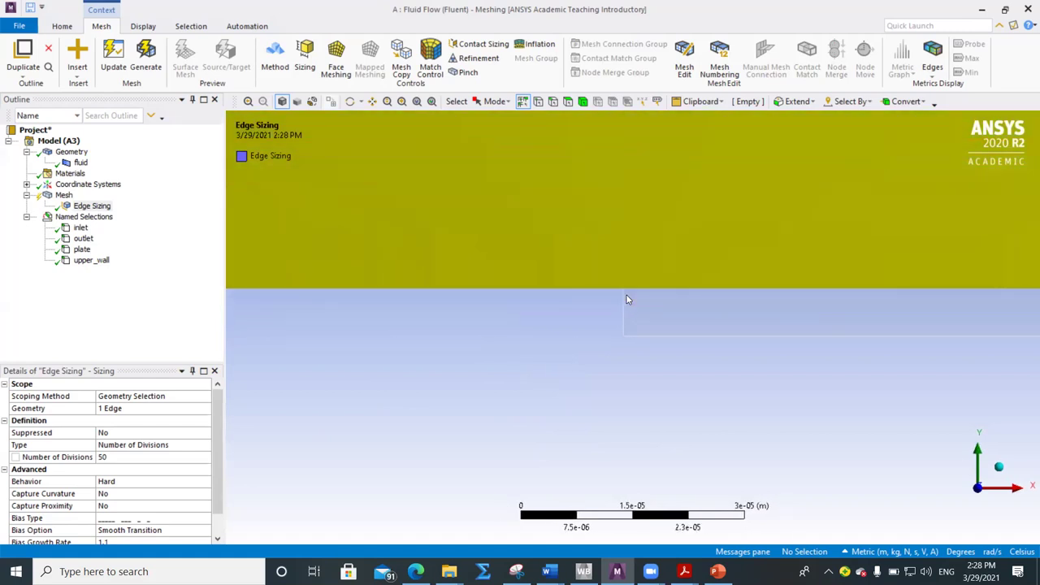
scroll(626, 300, "up", 1)
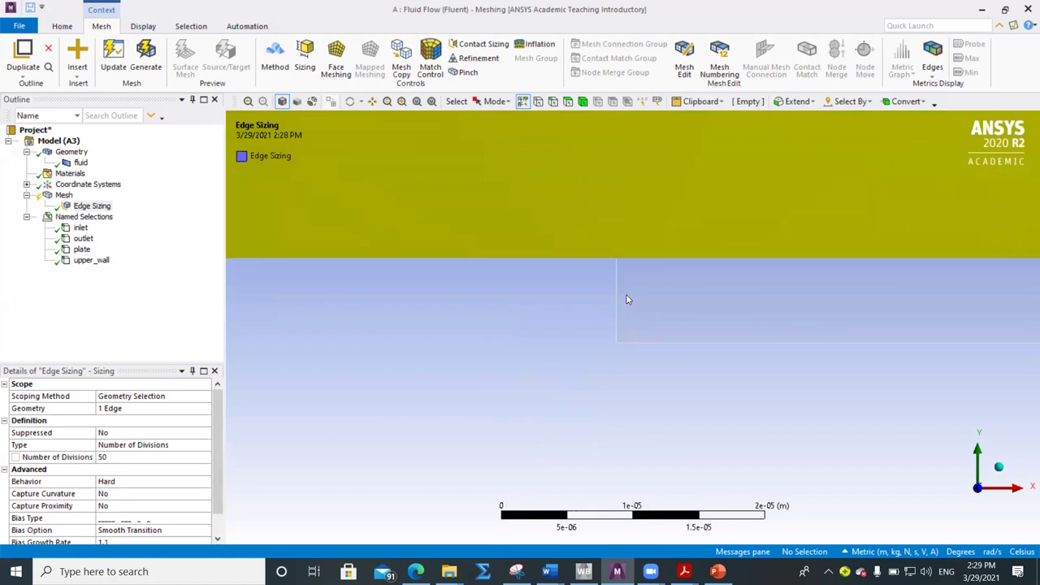
scroll(627, 299, "up", 2)
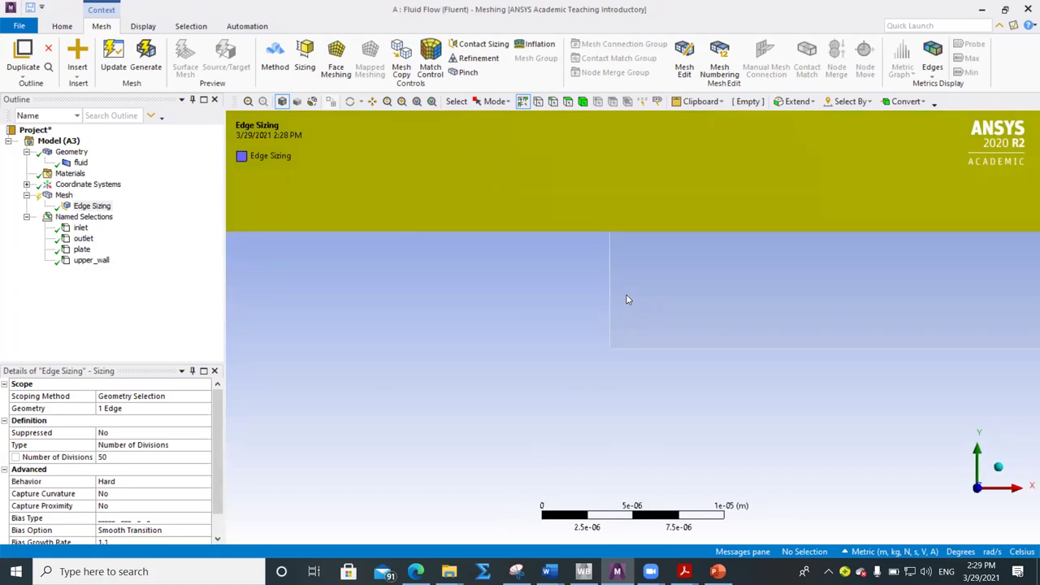
scroll(626, 299, "up", 1)
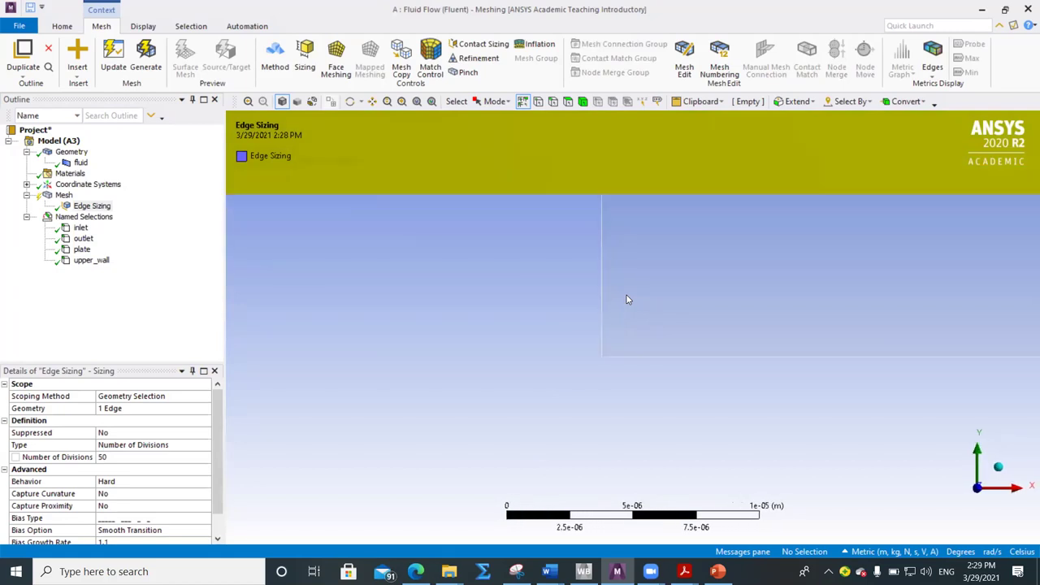
scroll(626, 299, "up", 1)
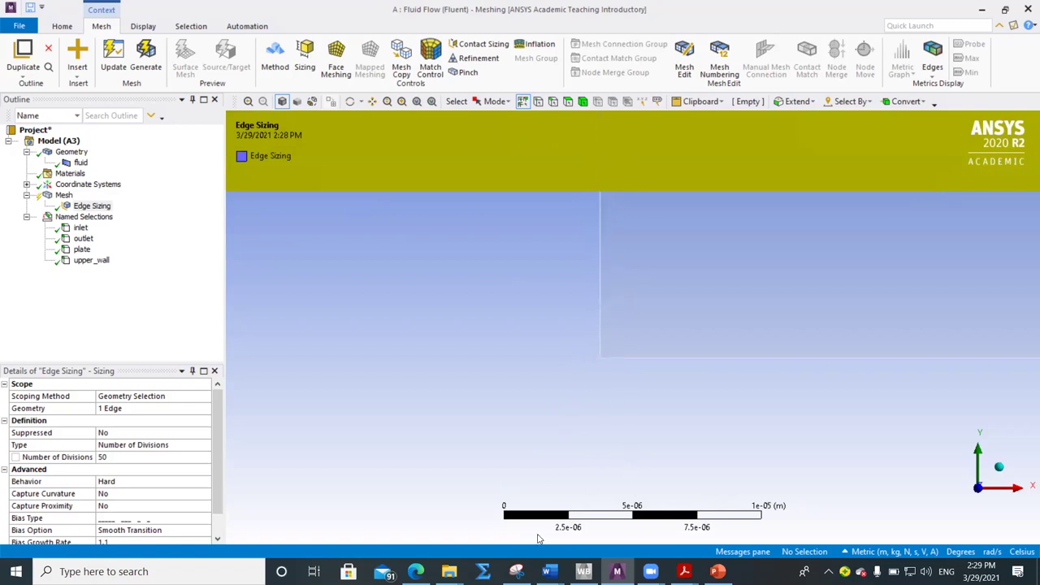
Switch to the Pointwise calculator in the browser to check the wall spacing for a y+ of 1.0, and return to ANSYS Meshing
mouse_move(415, 571)
left_click(478, 508)
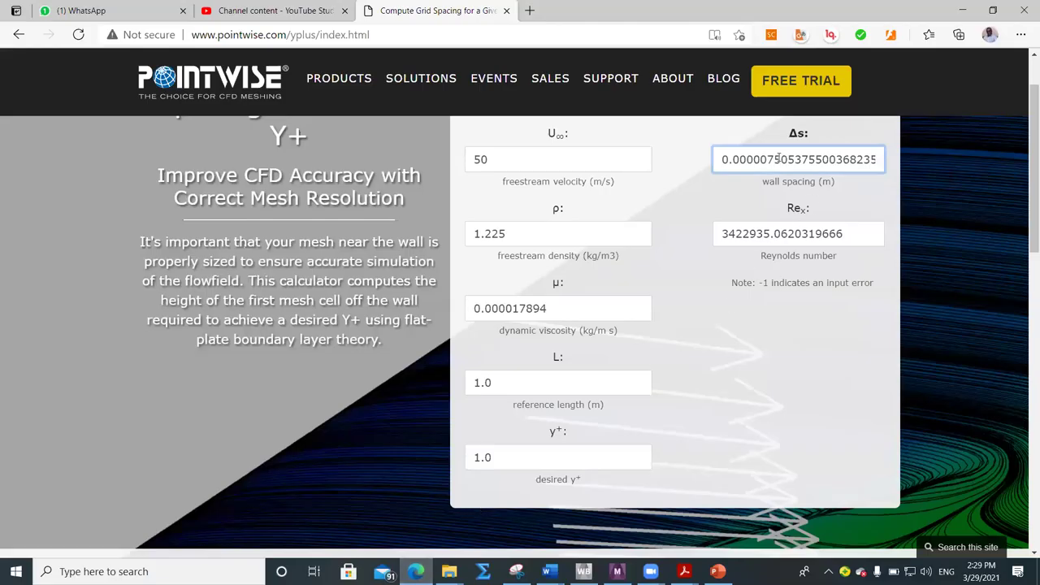
left_click_drag(773, 160, 717, 160)
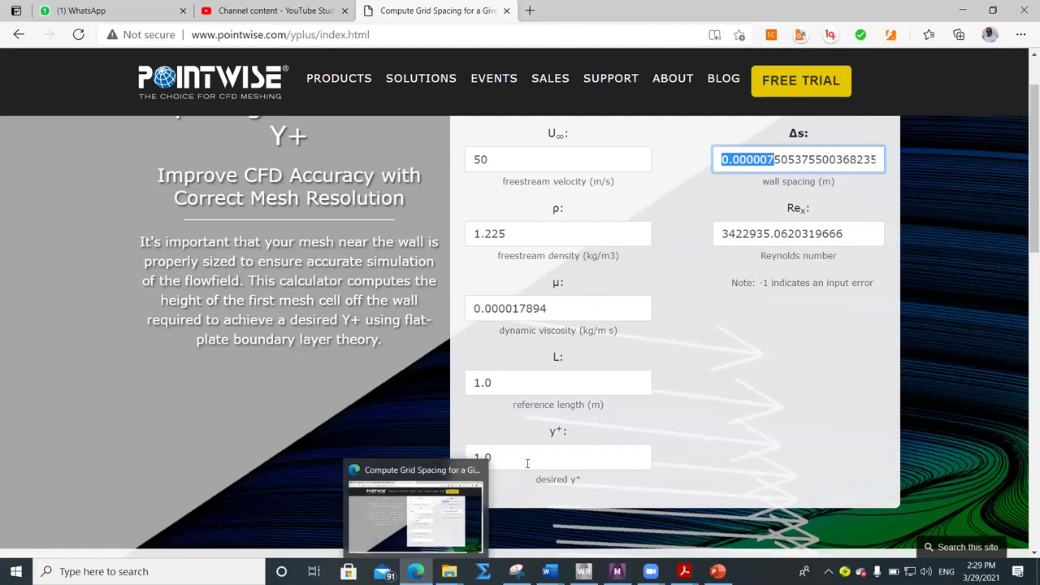
left_click_drag(497, 457, 439, 461)
key("alt+Tab")
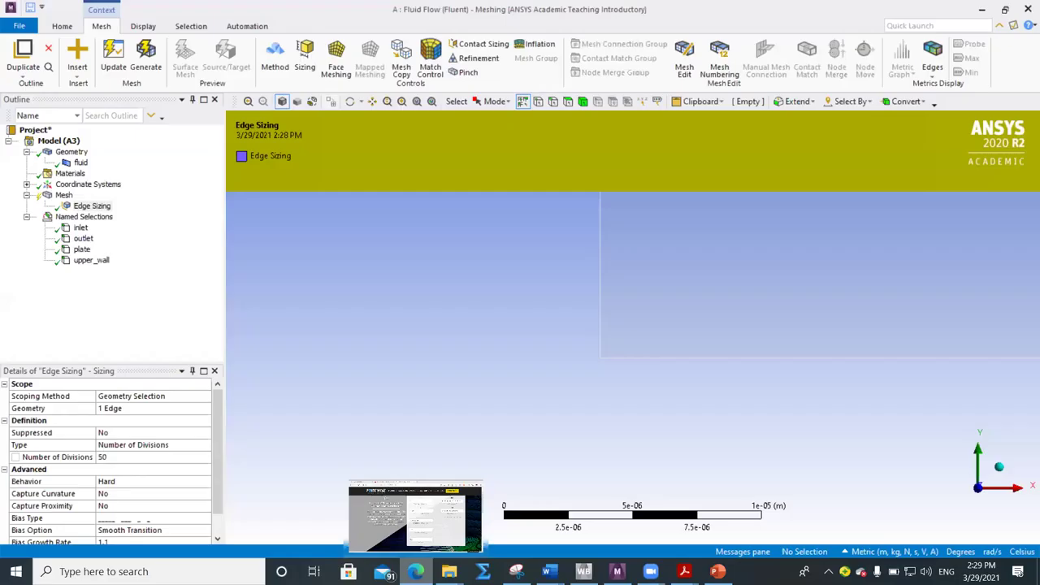
Duplicate the inlet's edge sizing, keeping its 50 hard divisions and 1.1 bias growth rate
scroll(535, 419, "down", 10)
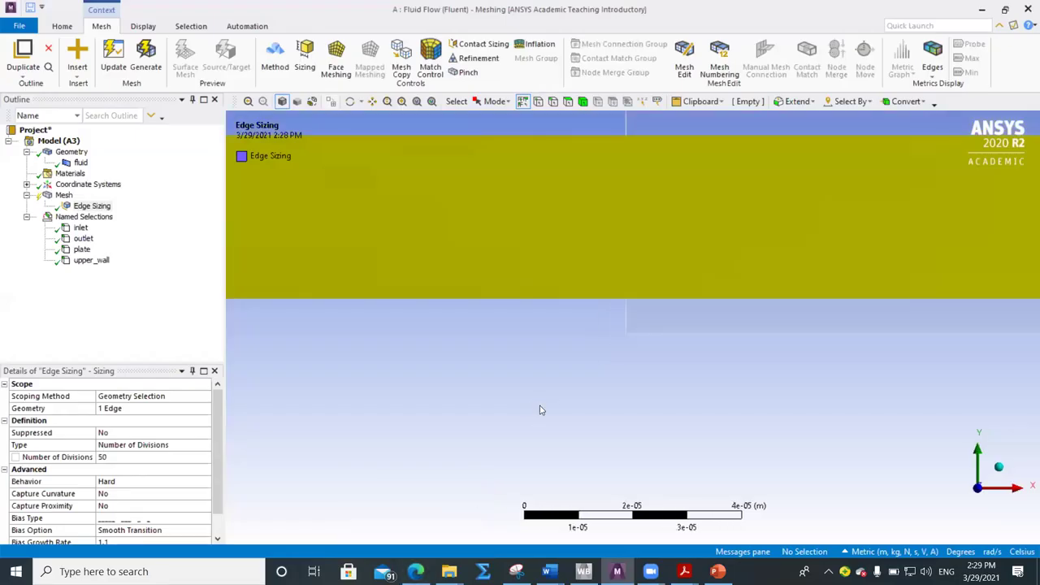
scroll(559, 391, "down", 10)
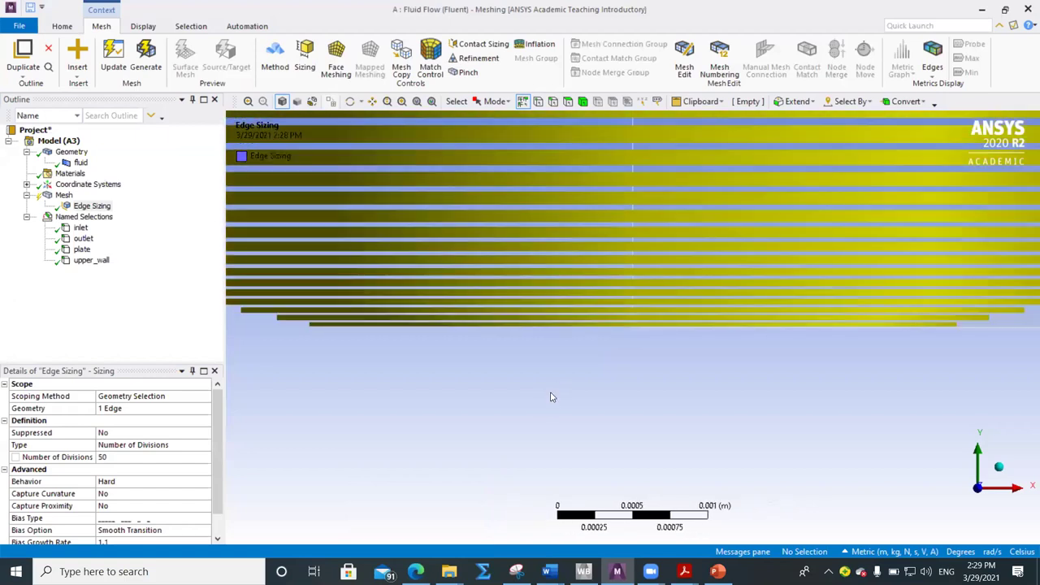
scroll(557, 404, "down", 10)
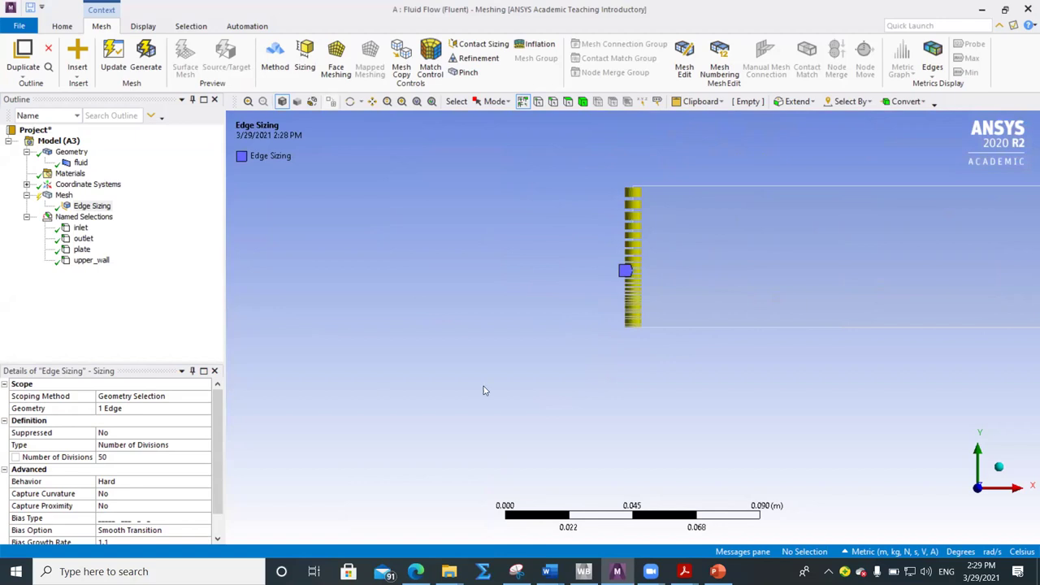
left_click(637, 262)
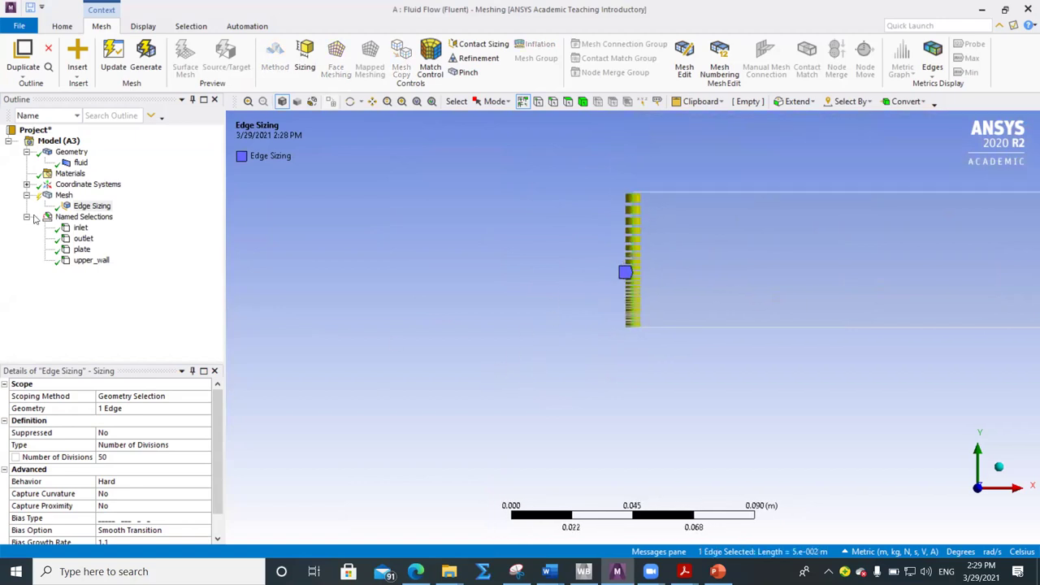
left_click(81, 207)
right_click(79, 208)
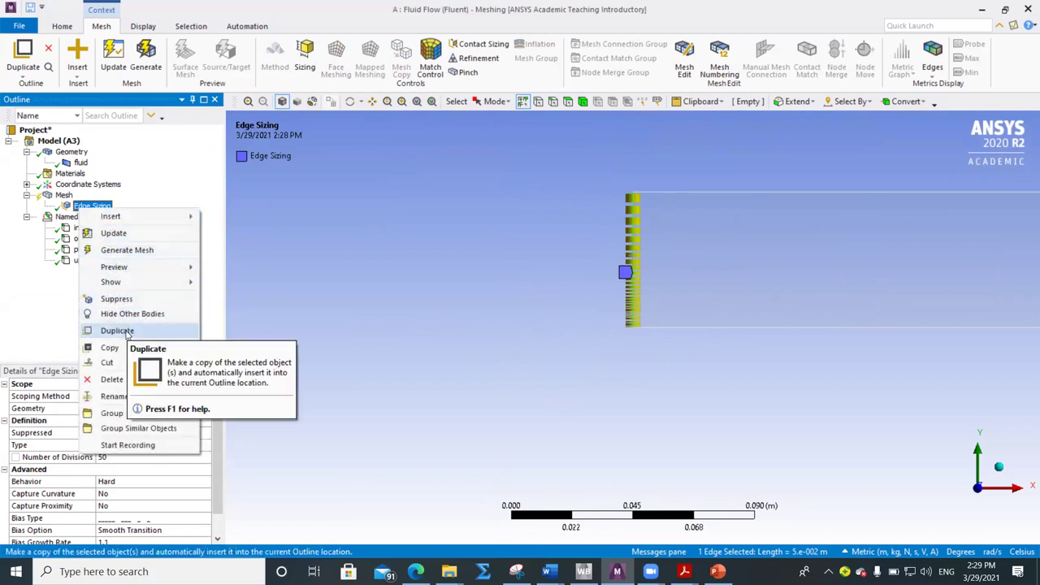
left_click(117, 331)
Scope the duplicated edge sizing to the vertical outlet edge at the far end of the domain
left_click(128, 408)
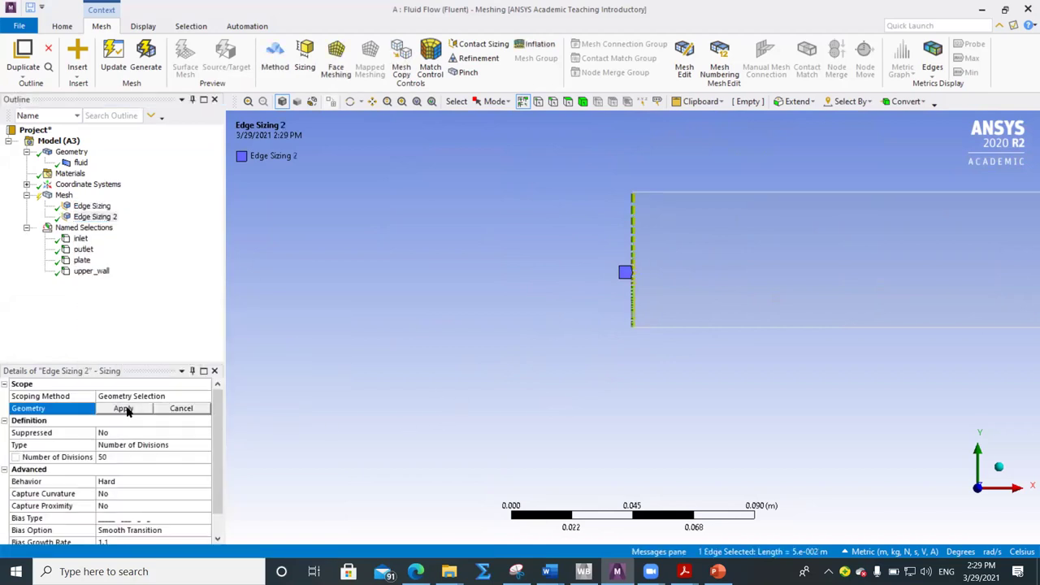
scroll(618, 374, "down", 2)
scroll(636, 351, "down", 5)
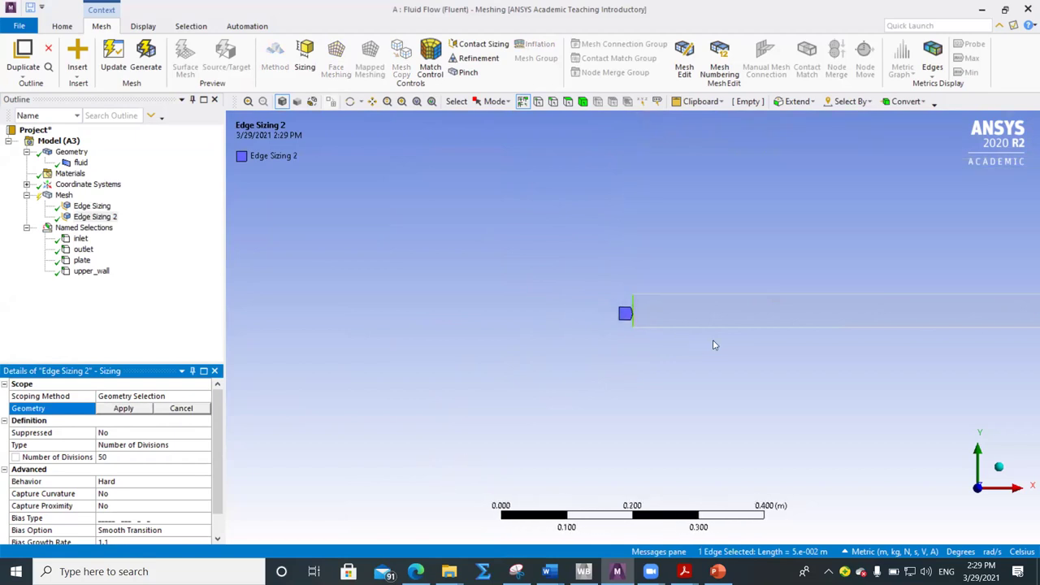
left_click_drag(832, 338, 889, 307)
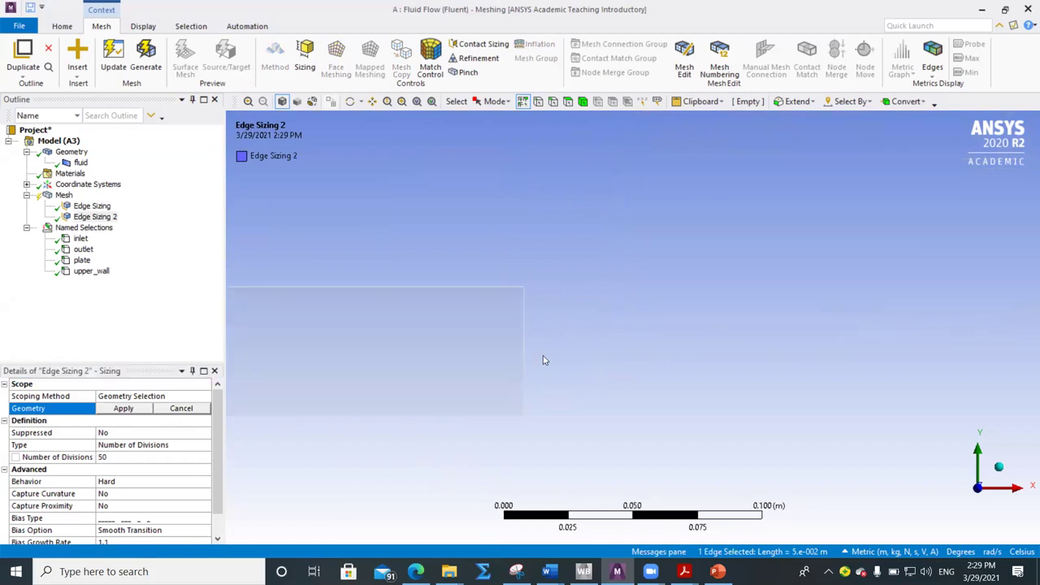
left_click(523, 388)
left_click(122, 410)
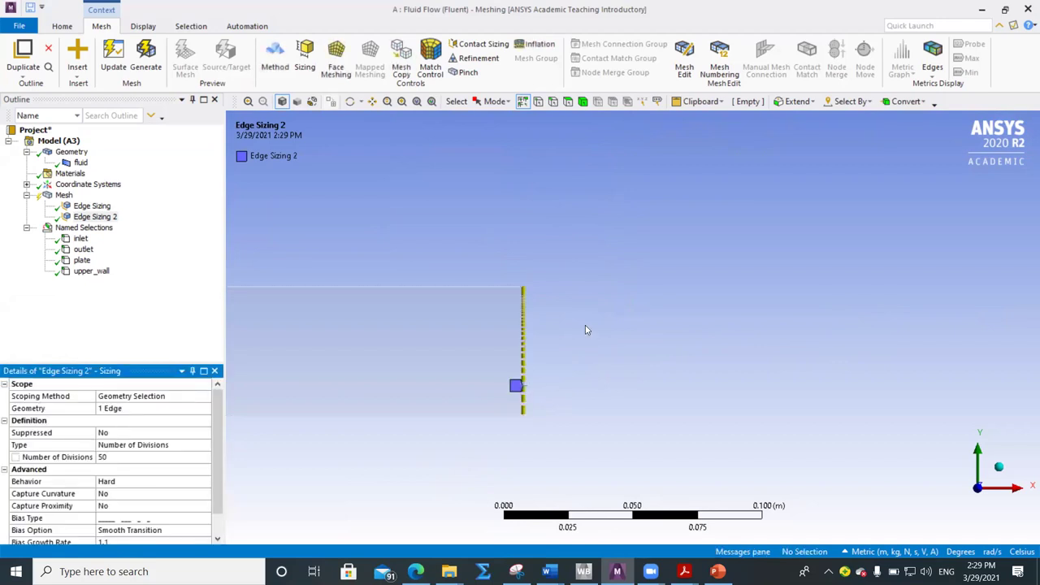
Inspect the division spacing along the outlet edge and reverse its bias type so the smallest divisions lie at the plate
left_click_drag(493, 314, 557, 273)
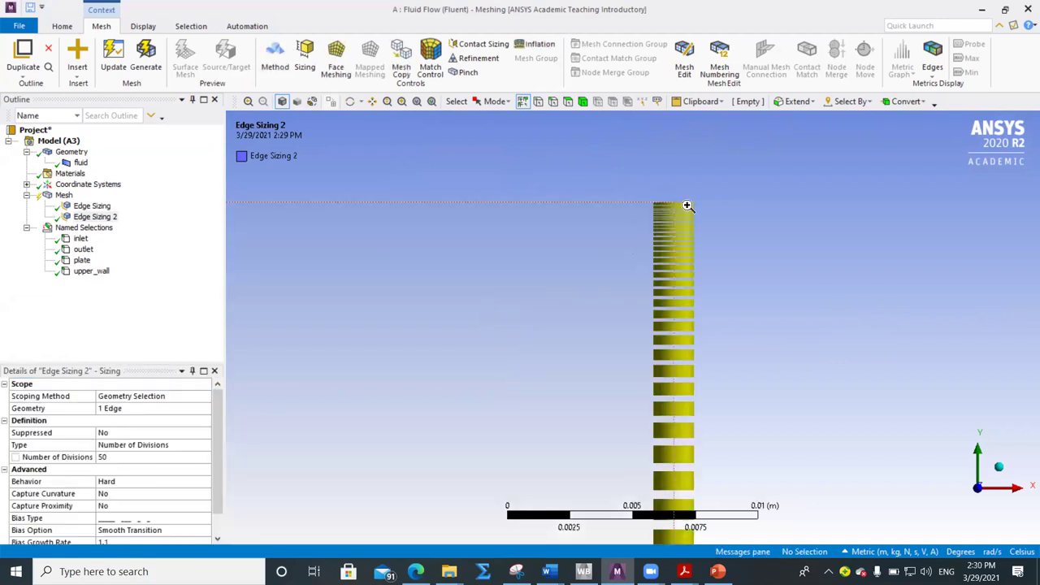
left_click_drag(687, 206, 715, 195)
scroll(558, 285, "down", 3)
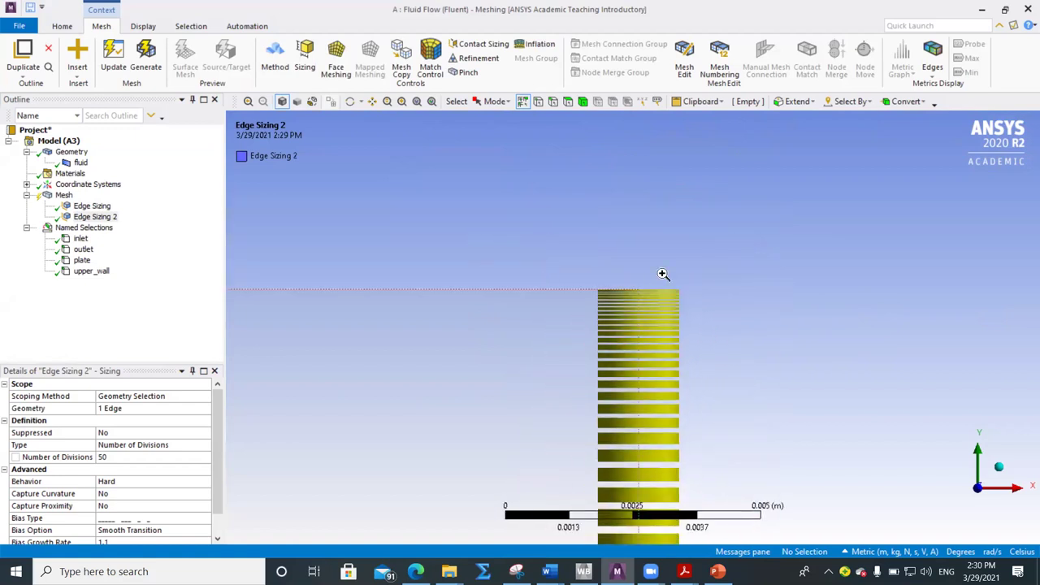
left_click_drag(663, 275, 617, 316)
scroll(567, 360, "down", 3)
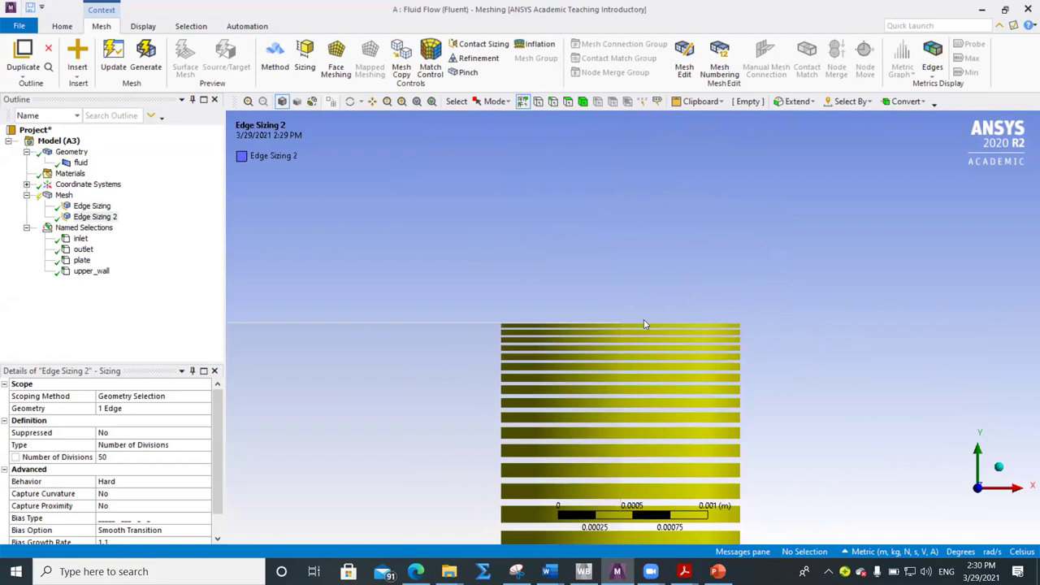
scroll(644, 325, "down", 5)
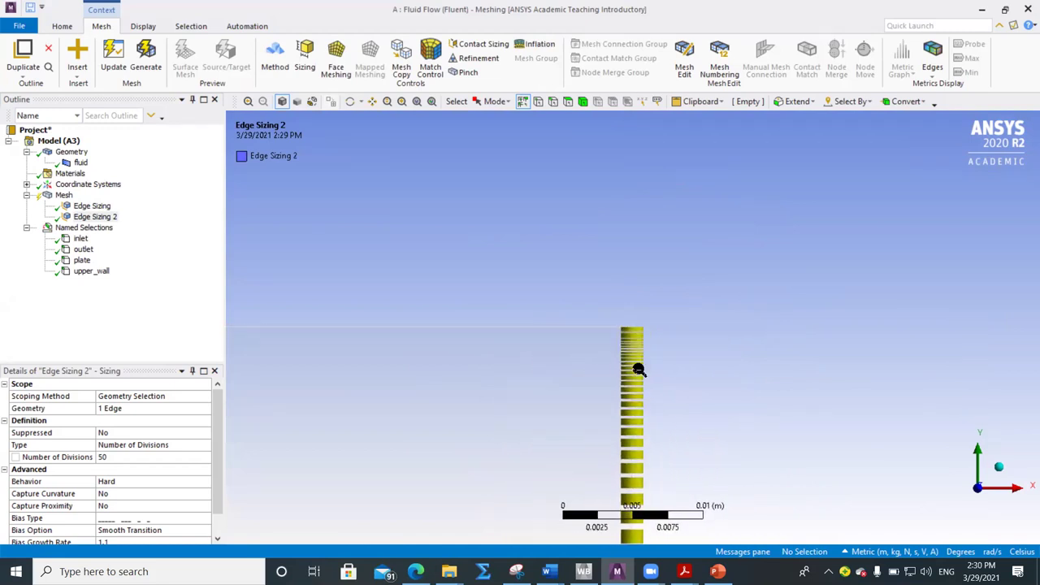
scroll(639, 369, "down", 5)
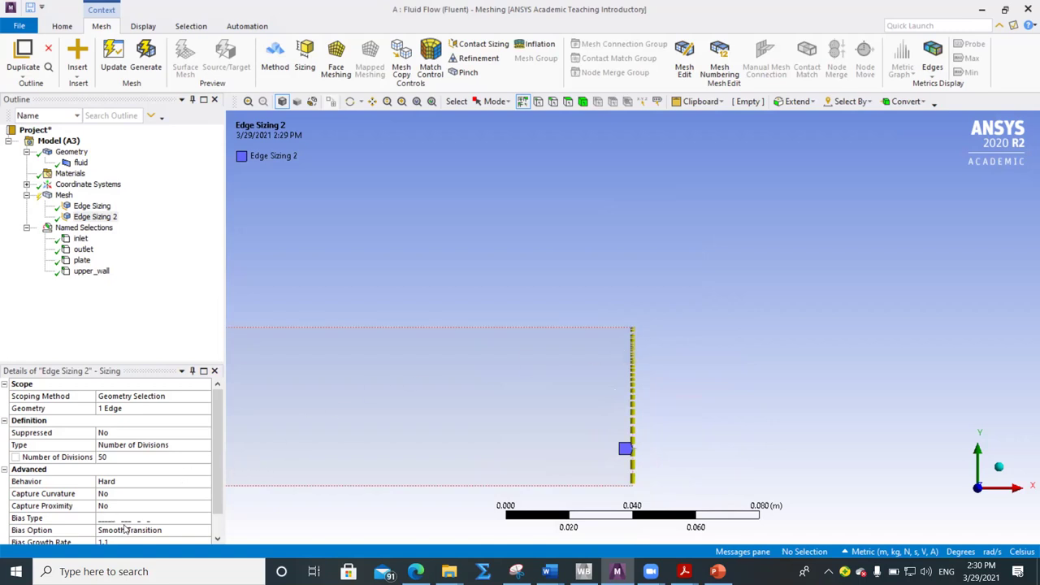
left_click(202, 518)
left_click(207, 521)
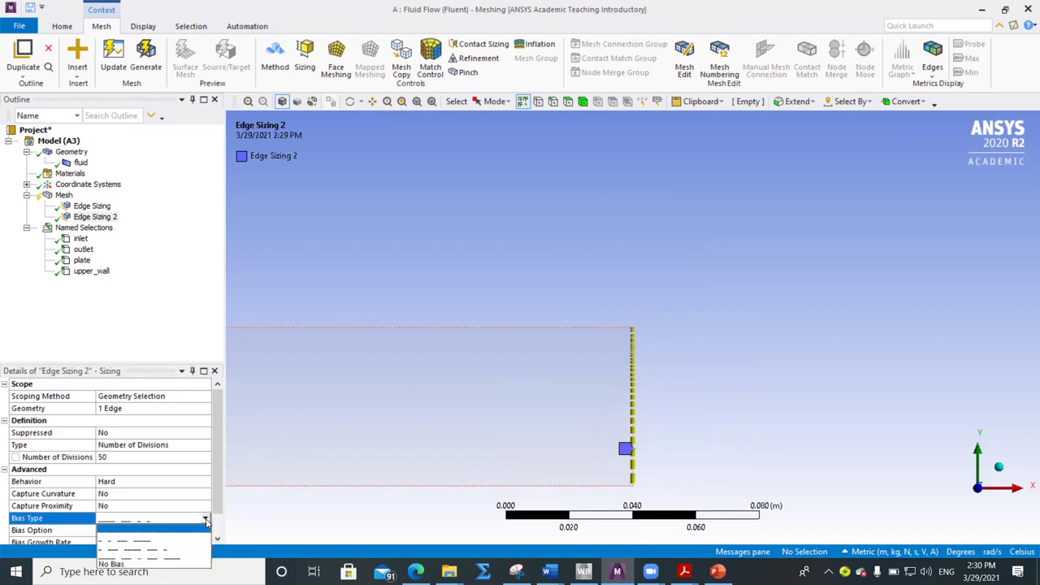
left_click(166, 542)
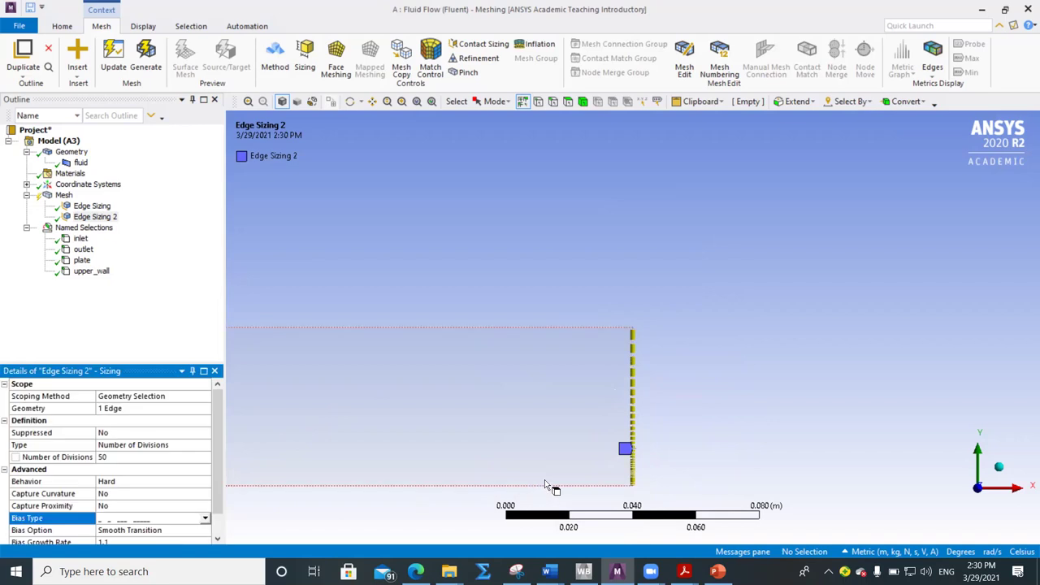
scroll(642, 497, "up", 5)
scroll(527, 409, "up", 5)
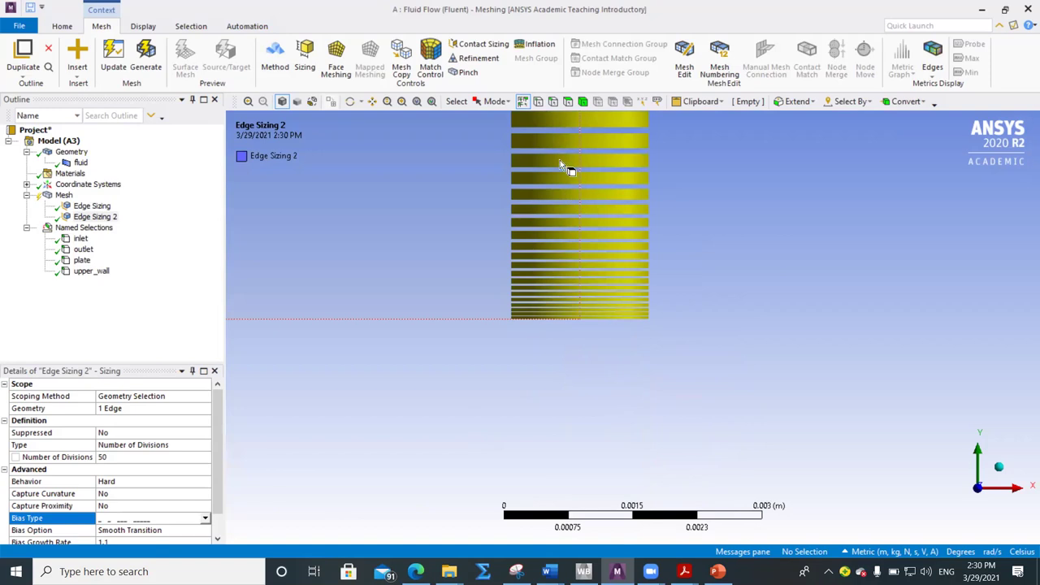
left_click(150, 27)
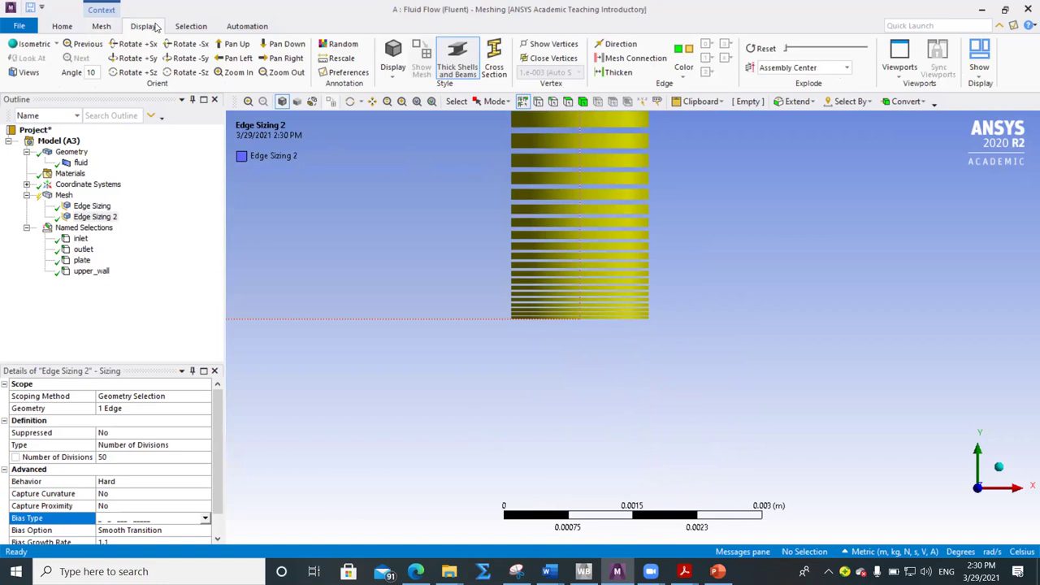
left_click(66, 29)
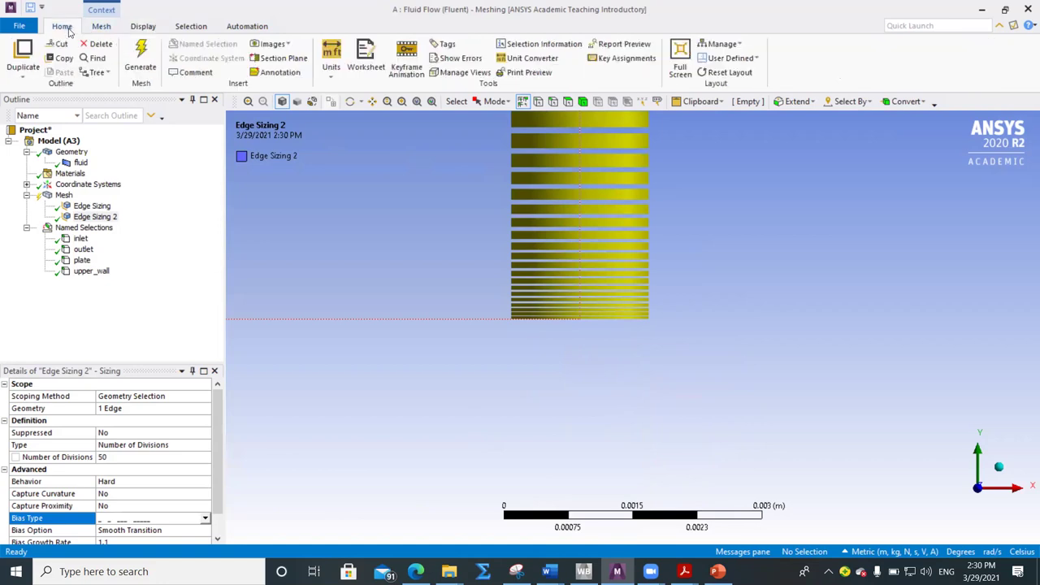
left_click(101, 28)
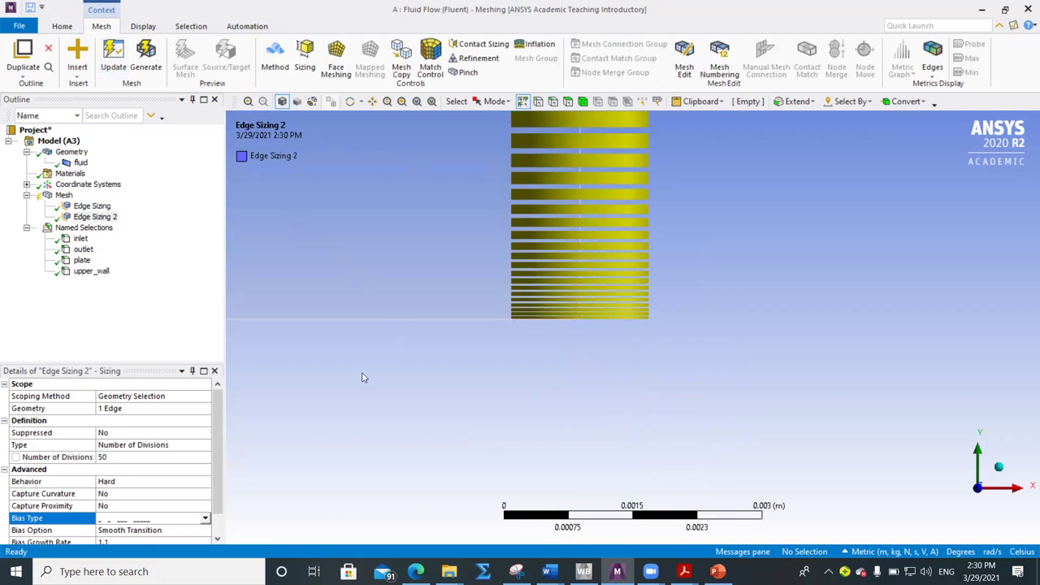
Insert a new sizing on the two long horizontal edges, the plate and the upper wall
scroll(444, 379, "down", 10)
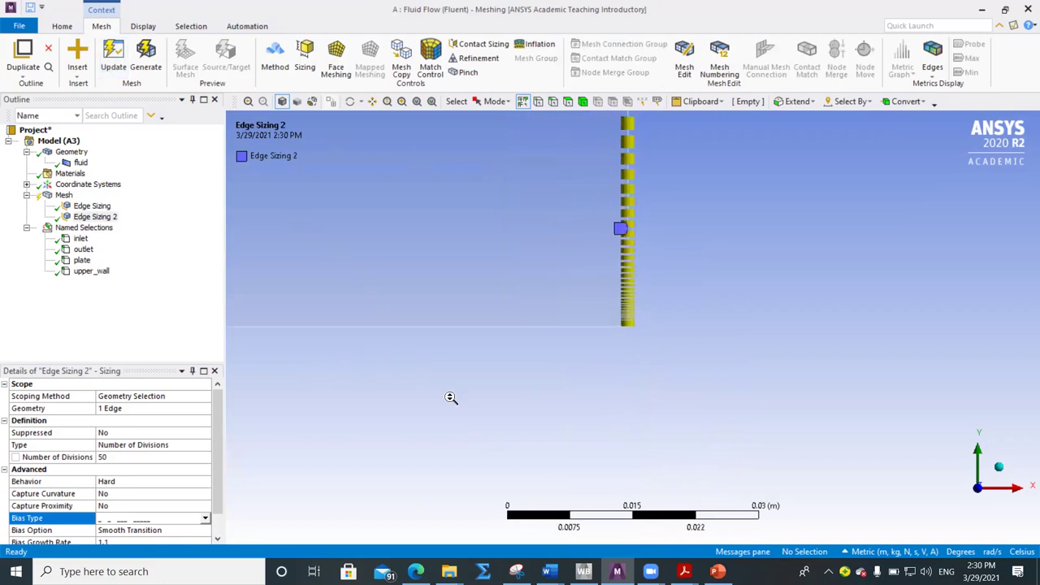
right_click(452, 413)
left_click(386, 397)
scroll(409, 418, "down", 5)
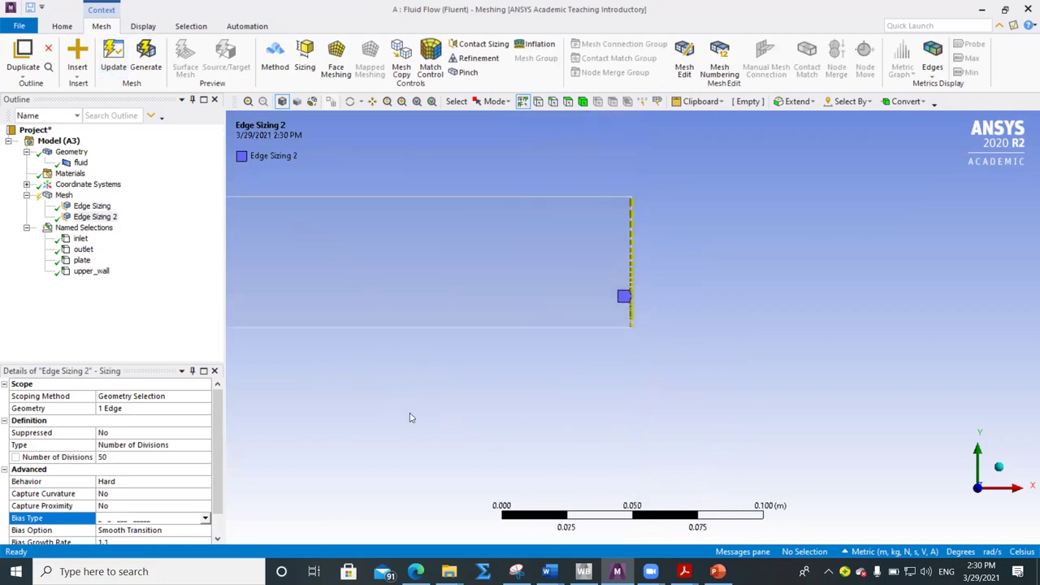
scroll(452, 410, "down", 5)
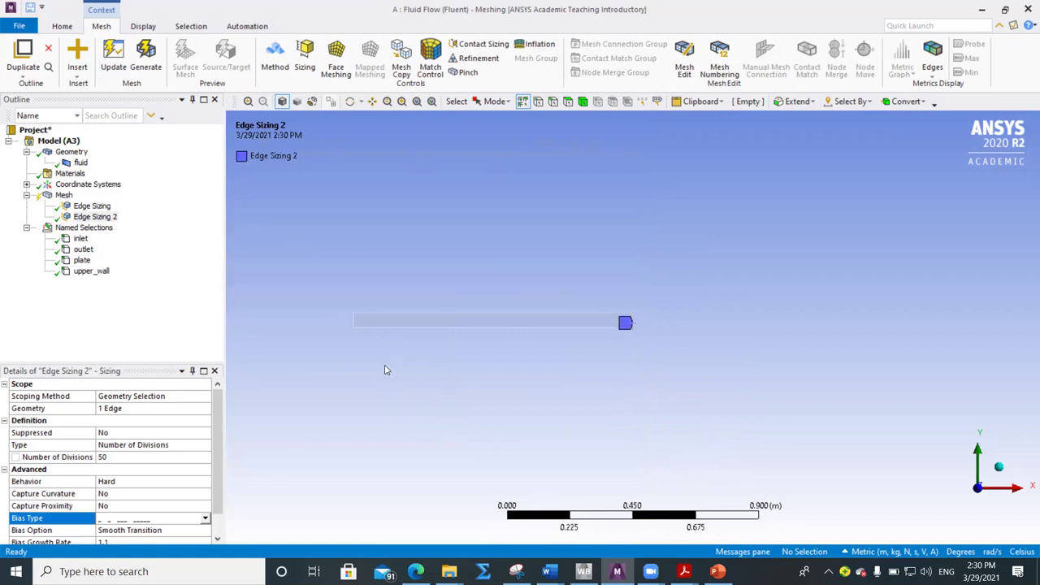
left_click(395, 325)
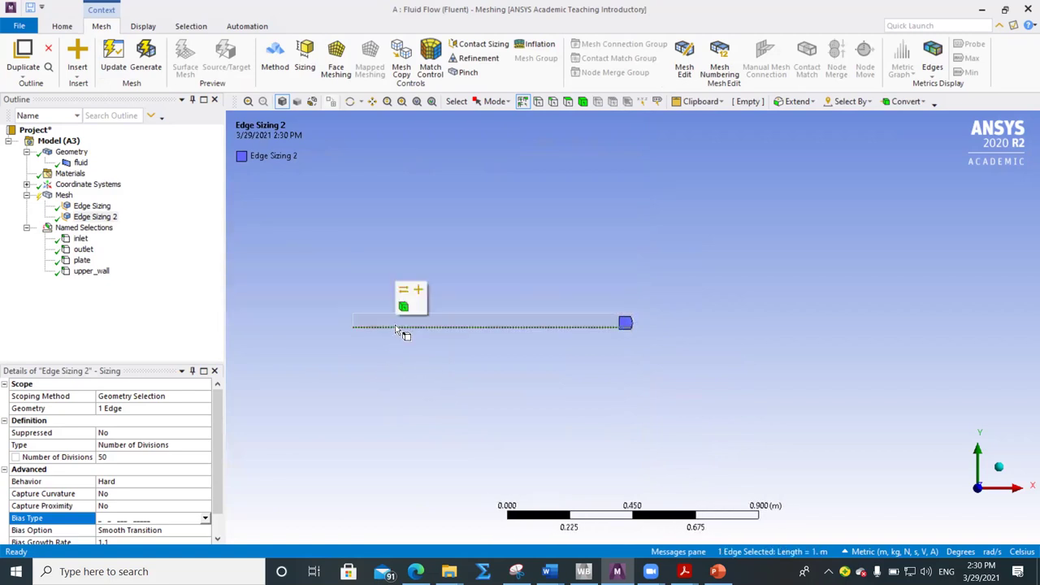
left_click(398, 312, "ctrl")
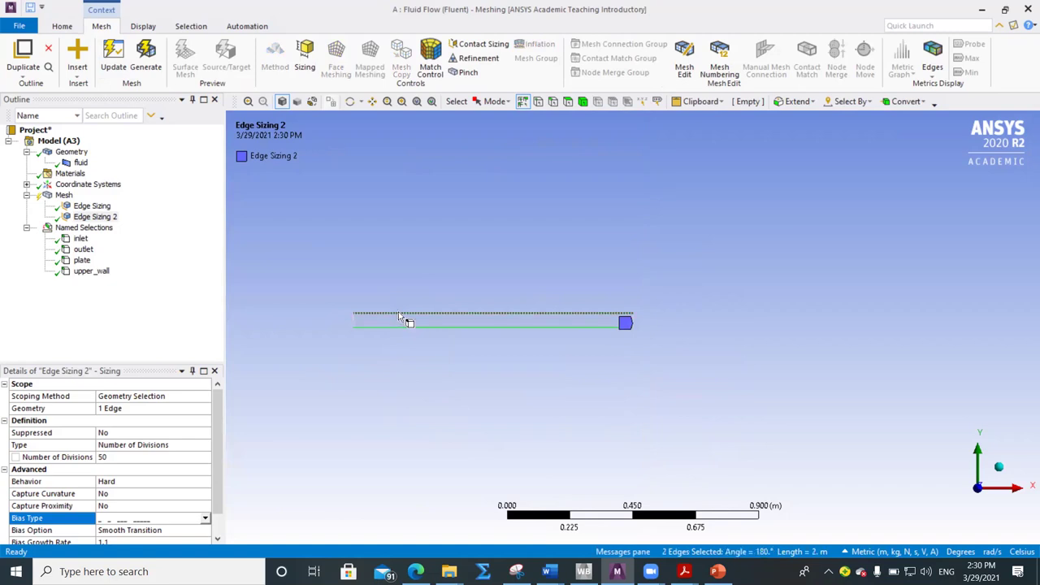
right_click(399, 313)
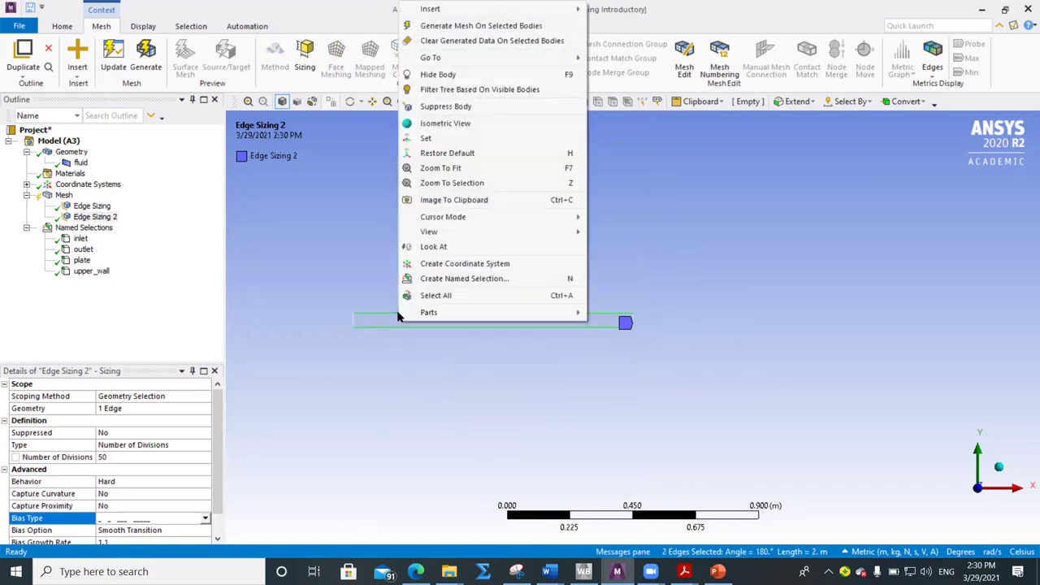
mouse_move(498, 10)
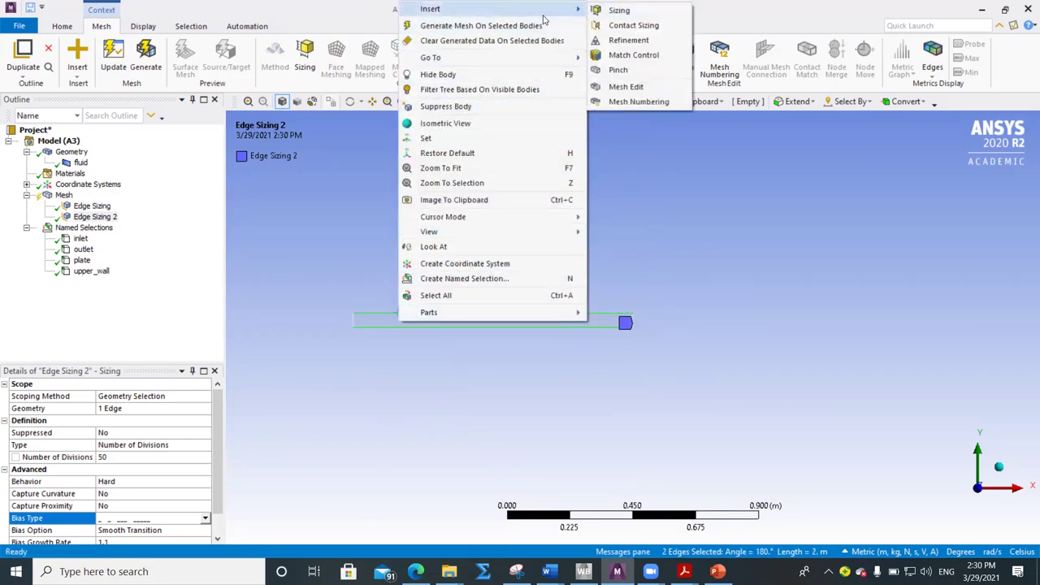
left_click(618, 12)
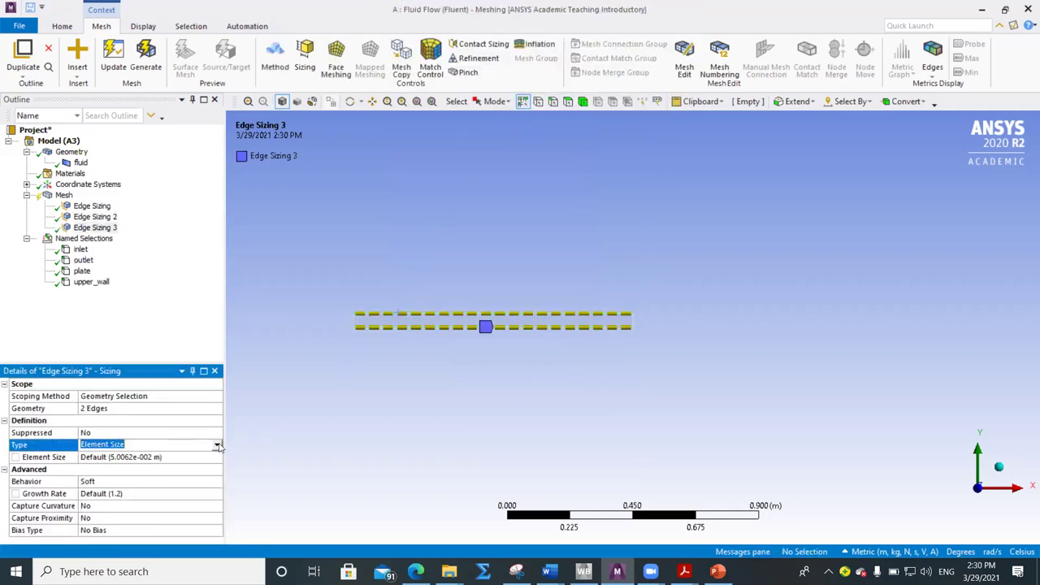
Define the long-edge sizing by number of divisions, with 100 divisions and hard behavior
left_click(218, 445)
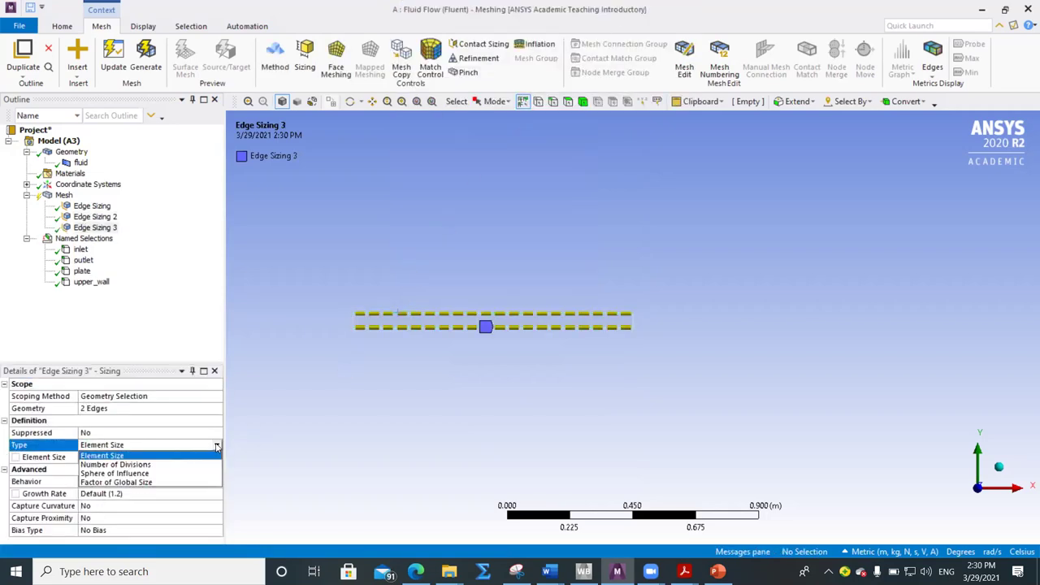
left_click(144, 464)
left_click(136, 459)
type("100")
key("Return")
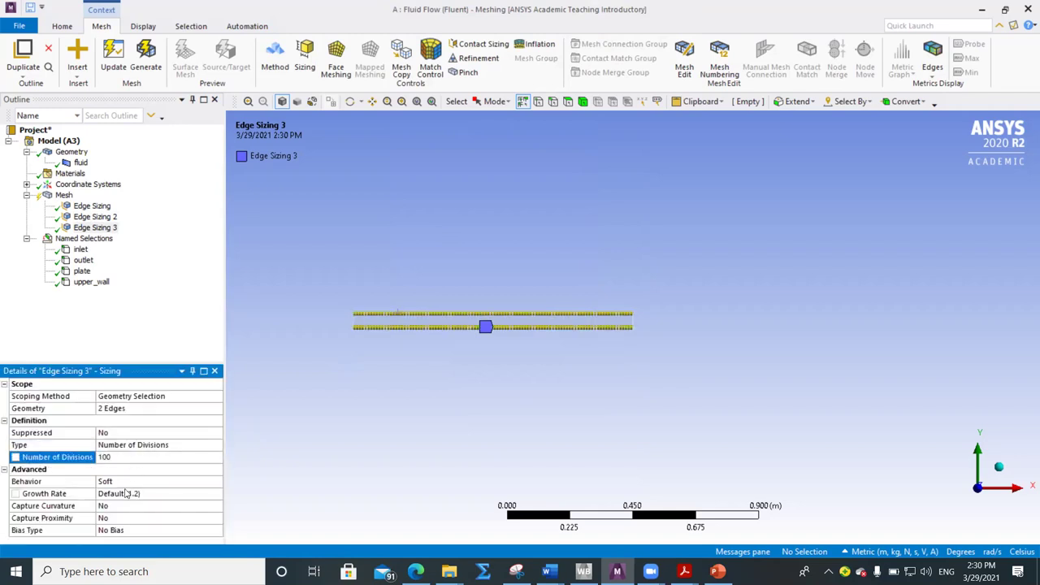
left_click(126, 481)
left_click(126, 482)
Check the division width near the inlet corner, set the long-edge sizing to 1000 divisions, and update the mesh
scroll(342, 326, "down", 2)
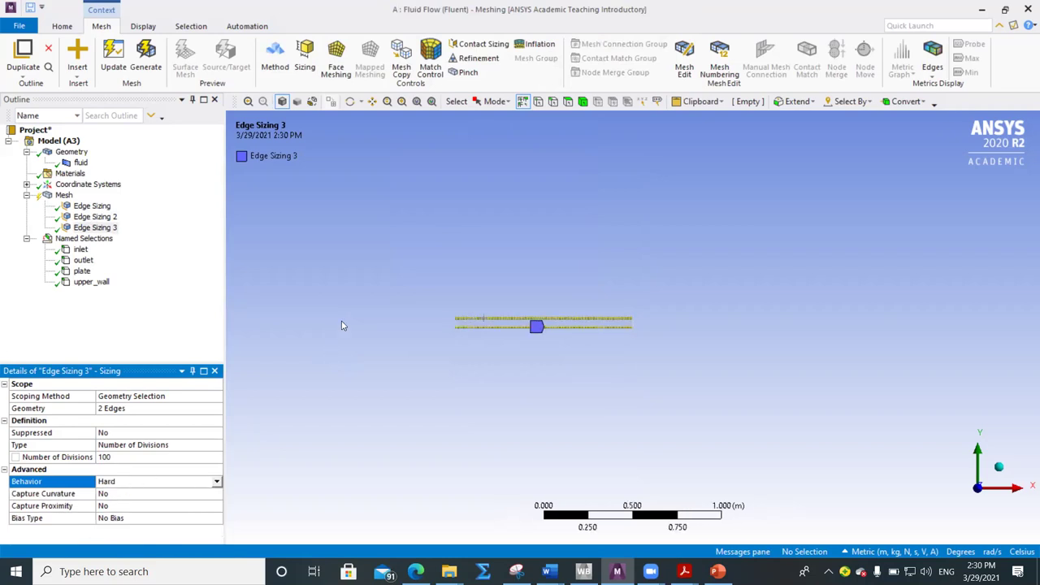
right_click_drag(406, 355, 515, 304)
right_click_drag(577, 353, 706, 280)
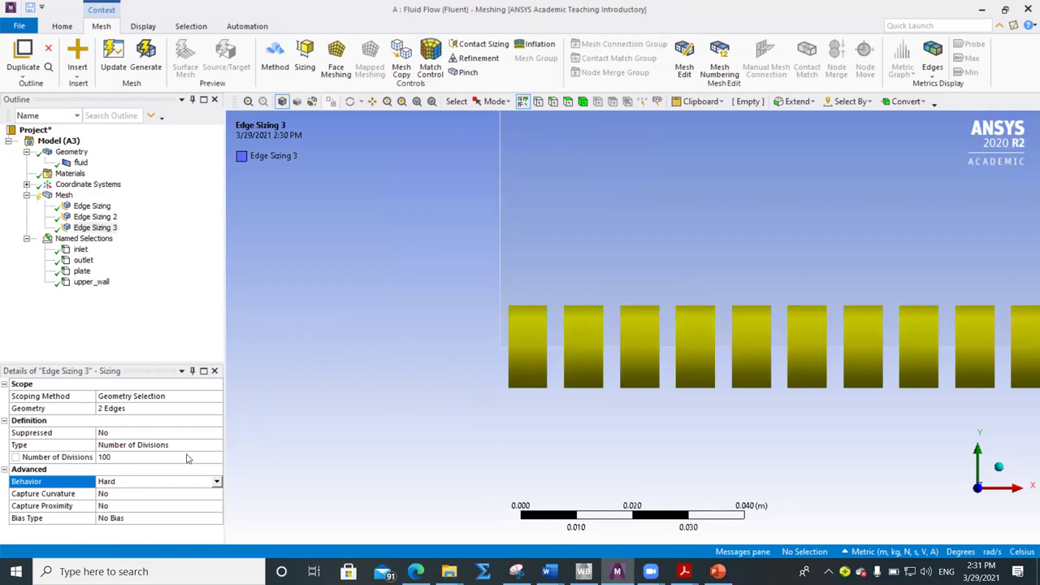
left_click(146, 458)
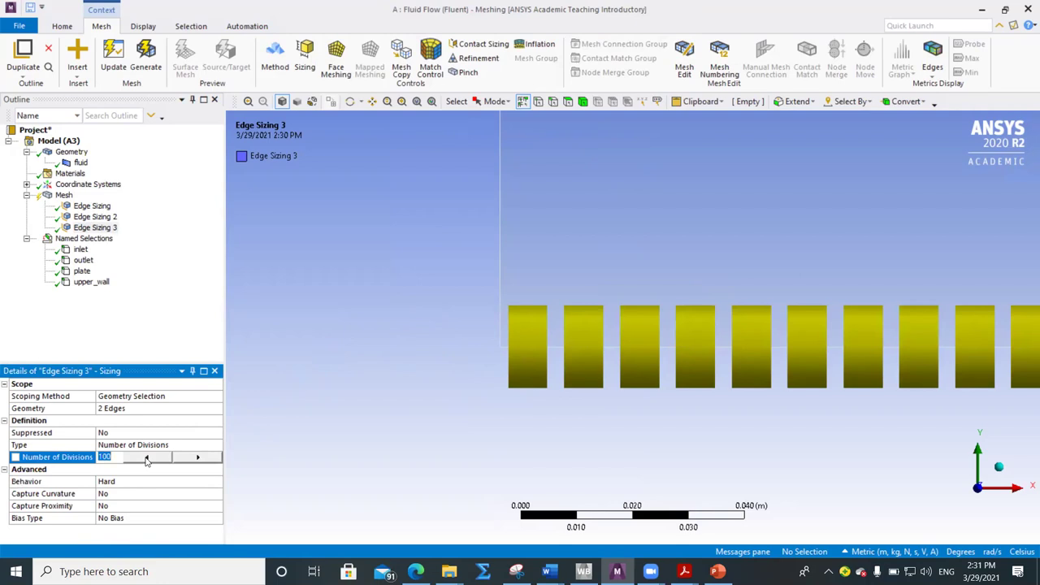
type("1000")
key("Return")
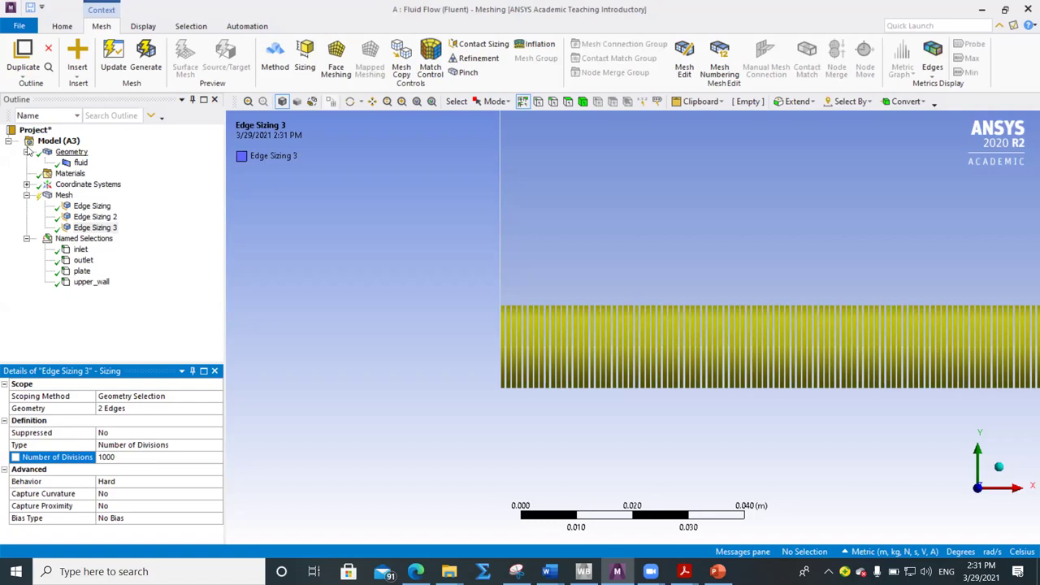
left_click(112, 53)
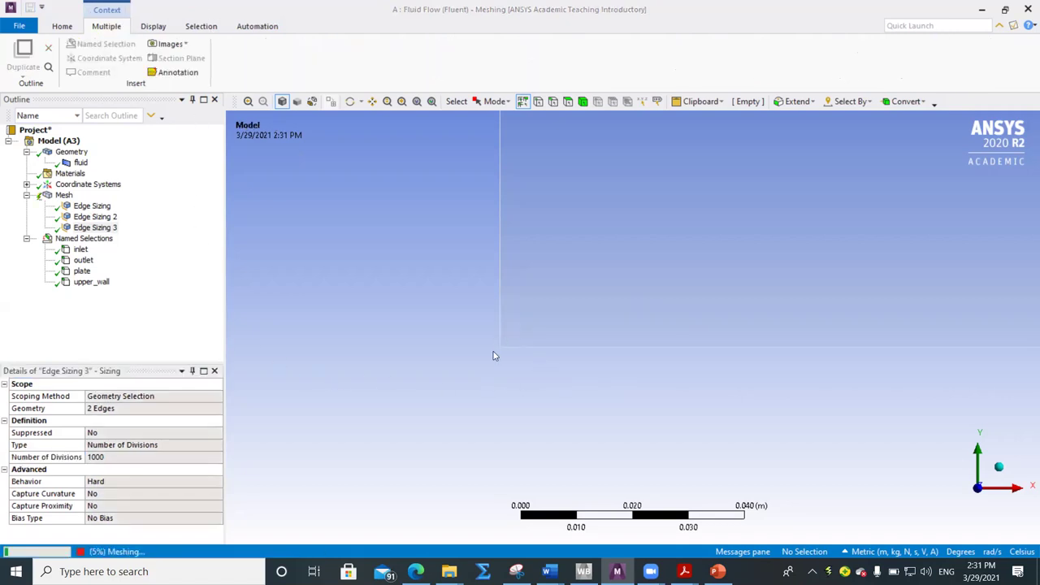
left_click(64, 195)
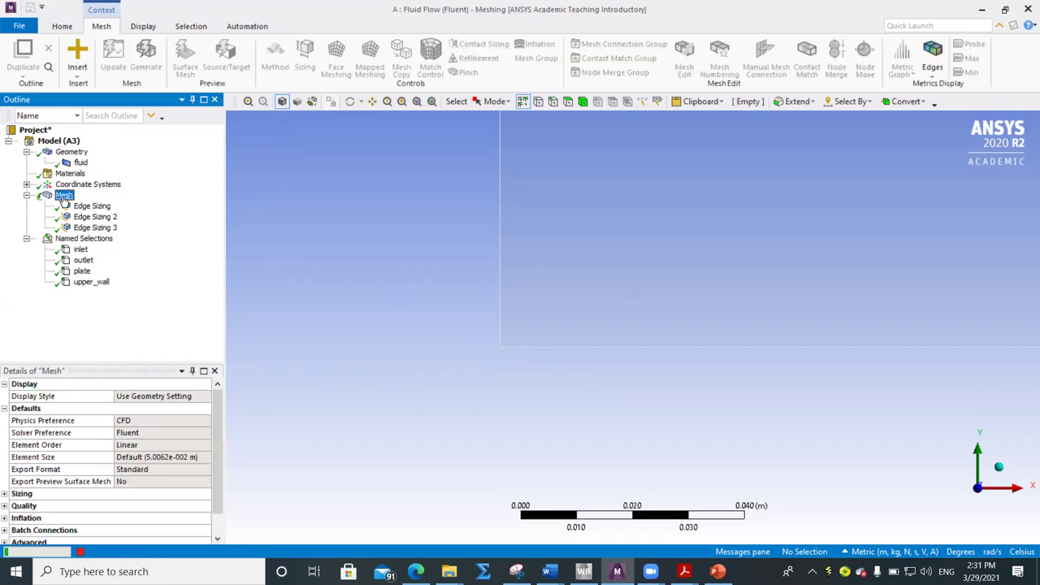
scroll(537, 347, "down", 3)
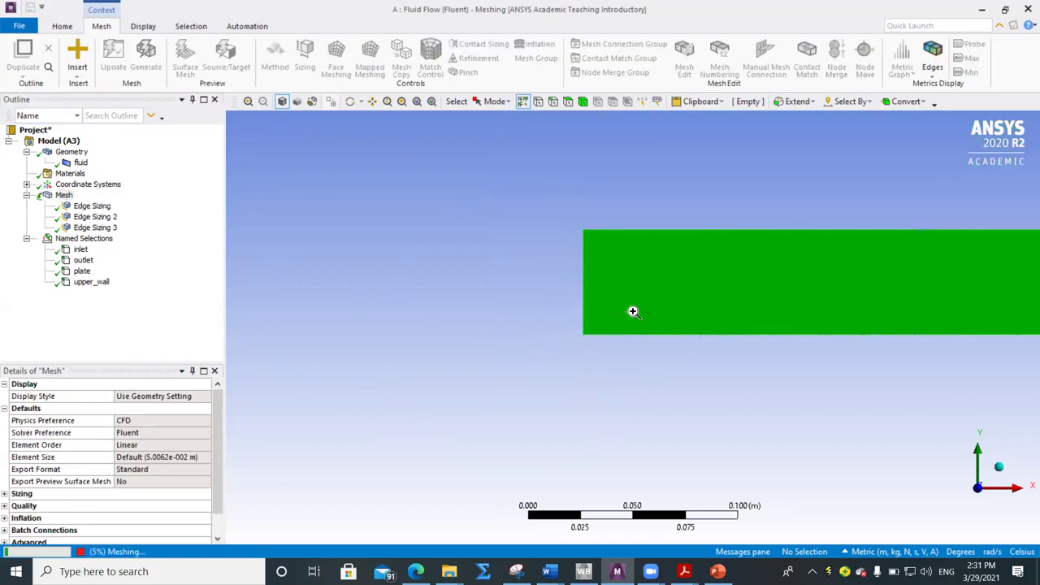
scroll(631, 309, "up", 5)
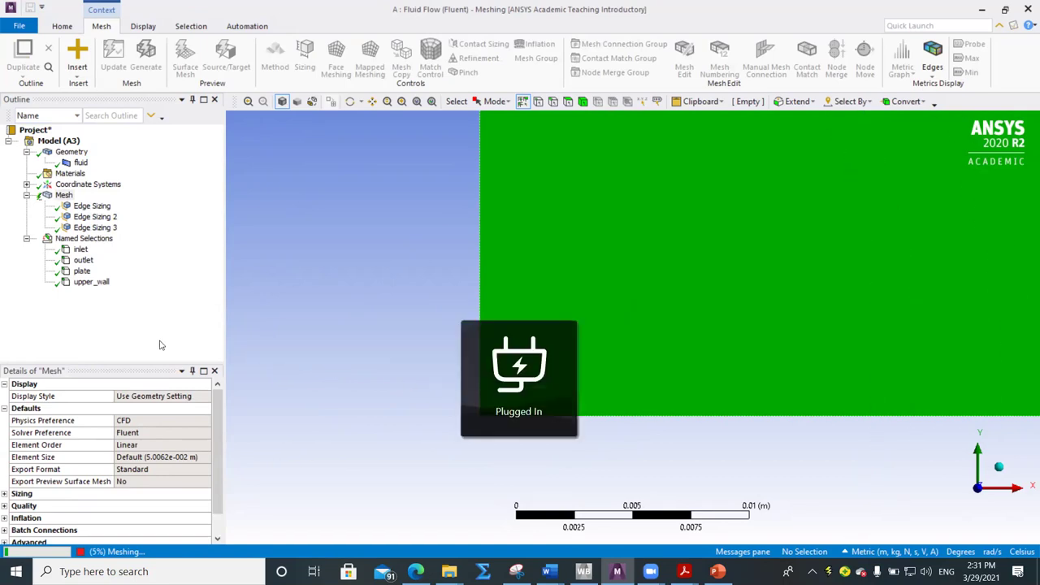
left_click(150, 325)
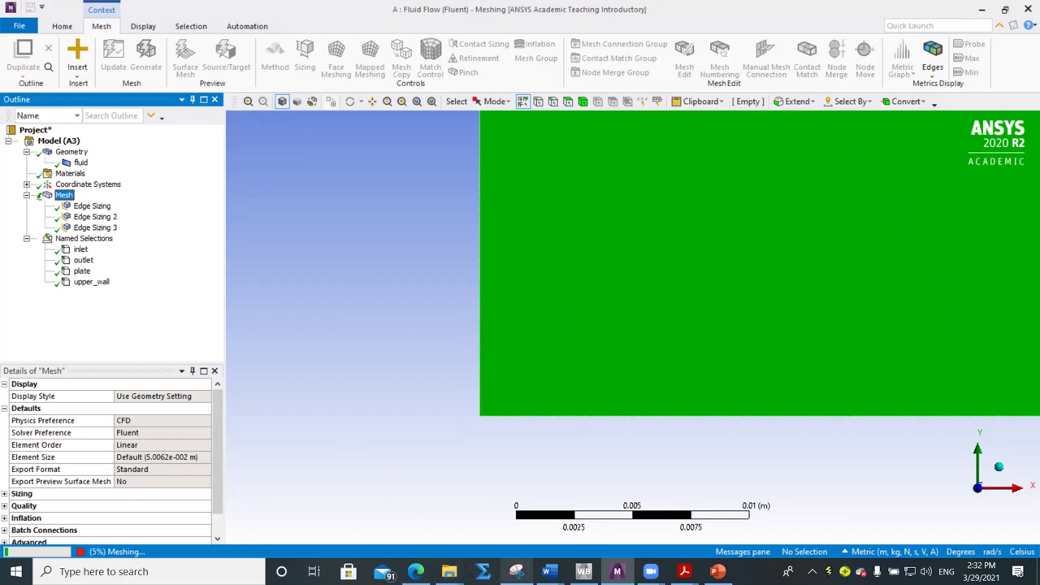
Annotate the first cell at the inlet-plate corner with a height of 5×10^-6 and a width of 1×10^-3, then clear the markings
mouse_move(650, 571)
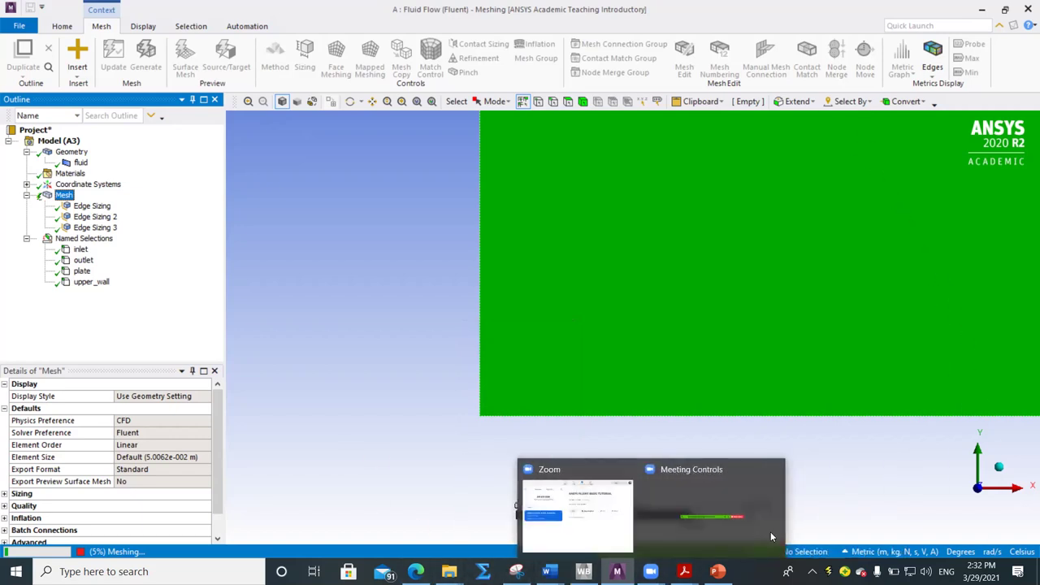
left_click(691, 504)
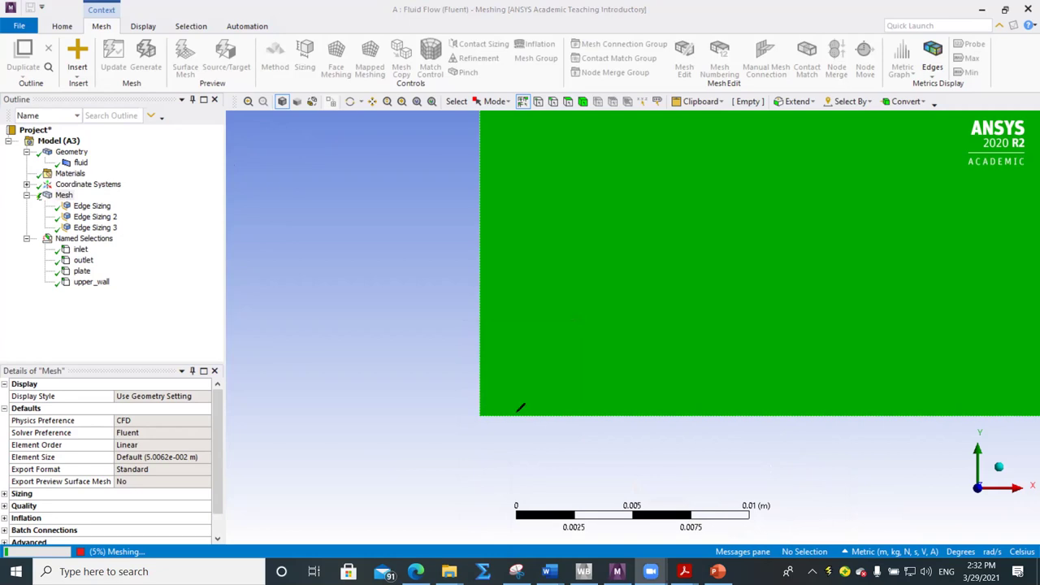
mouse_move(481, 404)
left_mouse_down()
mouse_move(678, 403)
mouse_move(674, 411)
left_mouse_up()
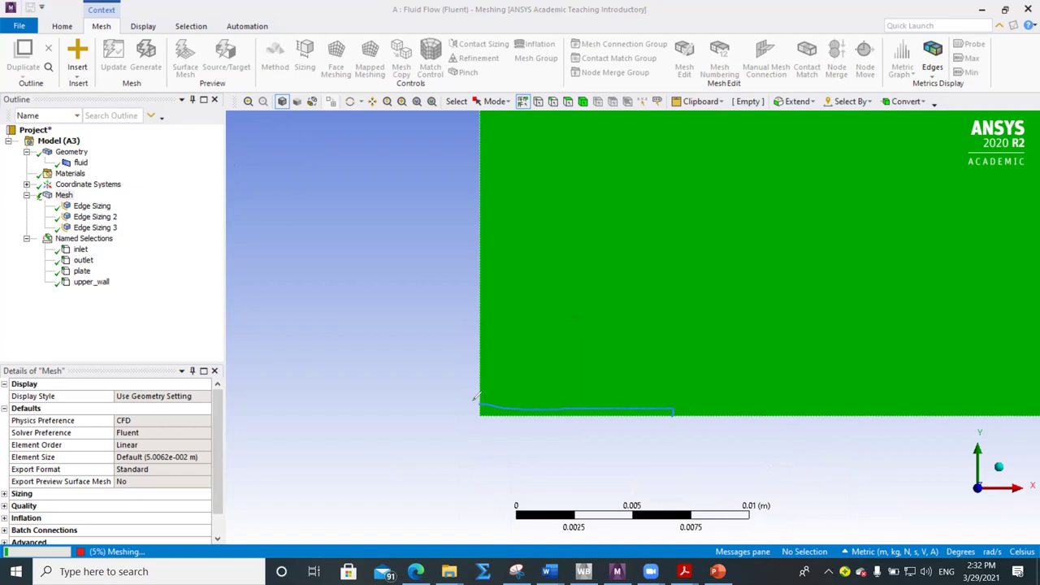
mouse_move(475, 404)
left_mouse_down()
mouse_move(479, 418)
mouse_move(477, 404)
mouse_move(471, 412)
left_mouse_up()
left_click_drag(484, 417, 485, 431)
left_click_drag(671, 420, 670, 431)
mouse_move(550, 432)
left_mouse_down()
mouse_move(549, 442)
mouse_move(569, 433)
mouse_move(578, 443)
left_mouse_up()
mouse_move(374, 411)
left_mouse_down()
mouse_move(360, 415)
mouse_move(379, 434)
mouse_move(370, 446)
left_mouse_up()
mouse_move(411, 416)
left_mouse_down()
mouse_move(397, 436)
mouse_move(421, 437)
mouse_move(486, 389)
mouse_move(453, 402)
left_mouse_up()
mouse_move(562, 429)
left_mouse_down()
mouse_move(577, 449)
mouse_move(563, 448)
mouse_move(598, 455)
mouse_move(628, 425)
mouse_move(623, 443)
left_mouse_up()
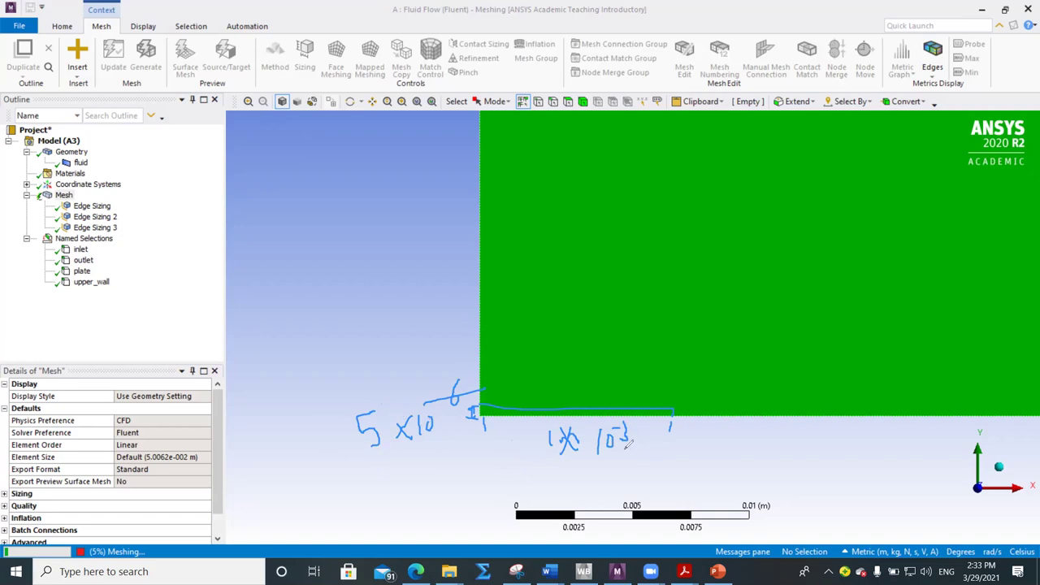
mouse_move(665, 449)
left_mouse_down()
mouse_move(671, 474)
mouse_move(661, 479)
mouse_move(703, 478)
mouse_move(716, 447)
mouse_move(705, 485)
mouse_move(758, 466)
mouse_move(754, 448)
mouse_move(742, 452)
mouse_move(794, 442)
mouse_move(764, 449)
left_mouse_up()
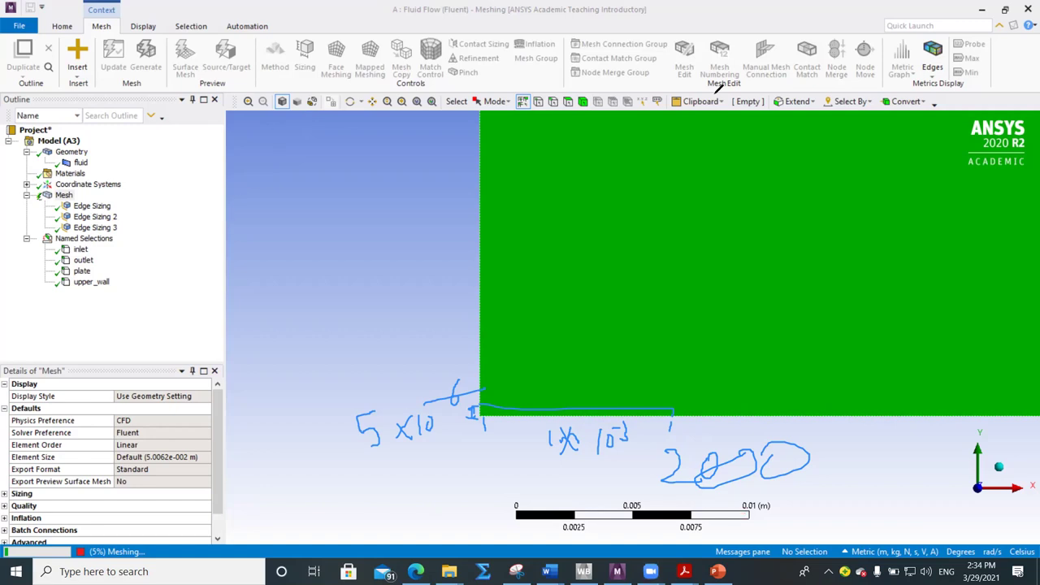
key("Escape")
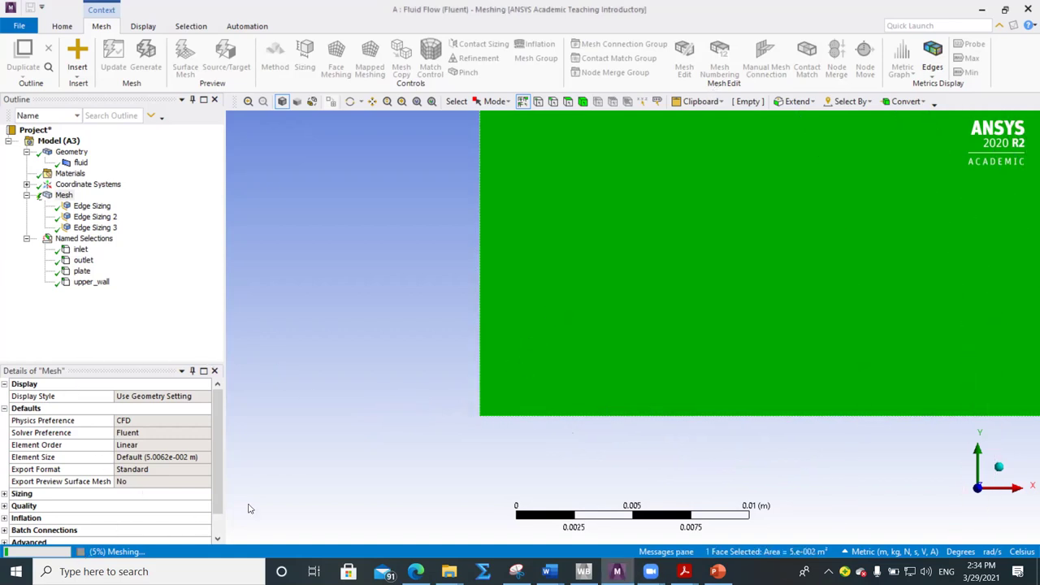
Dismiss the mesh update error dialog in Workbench and return to the Meshing window
left_click(361, 379)
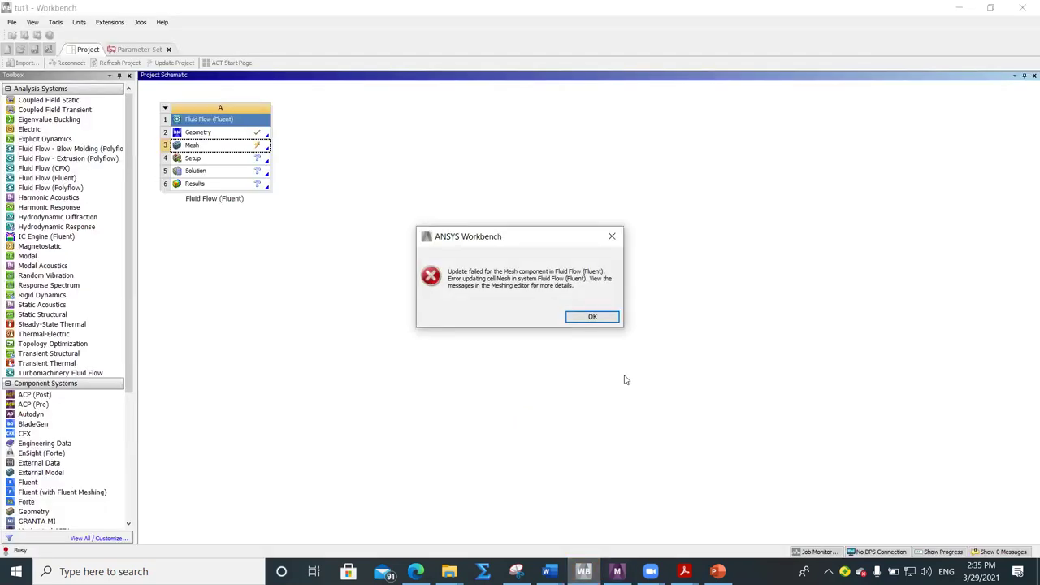
left_click(592, 318)
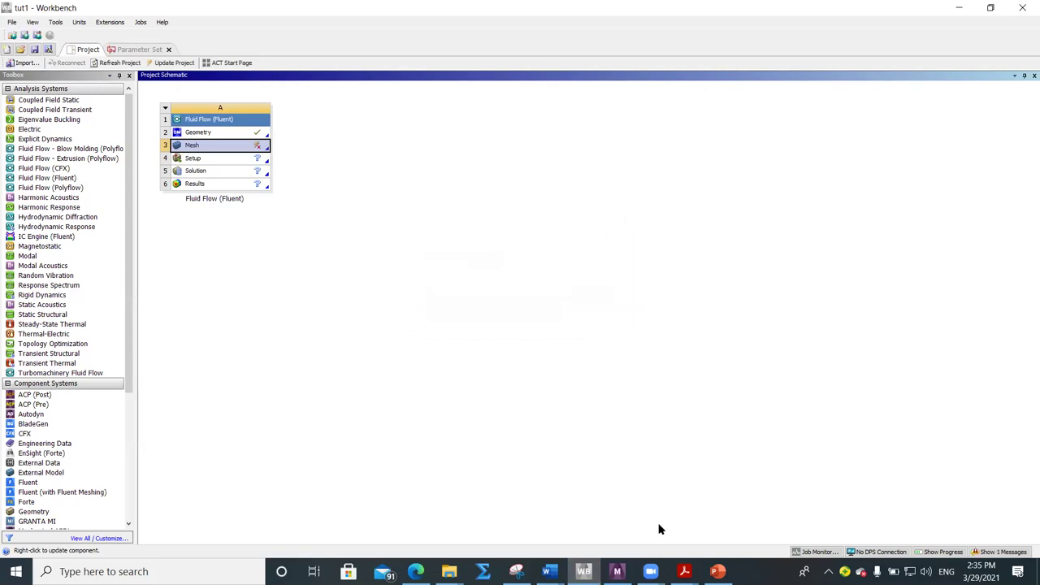
mouse_move(617, 571)
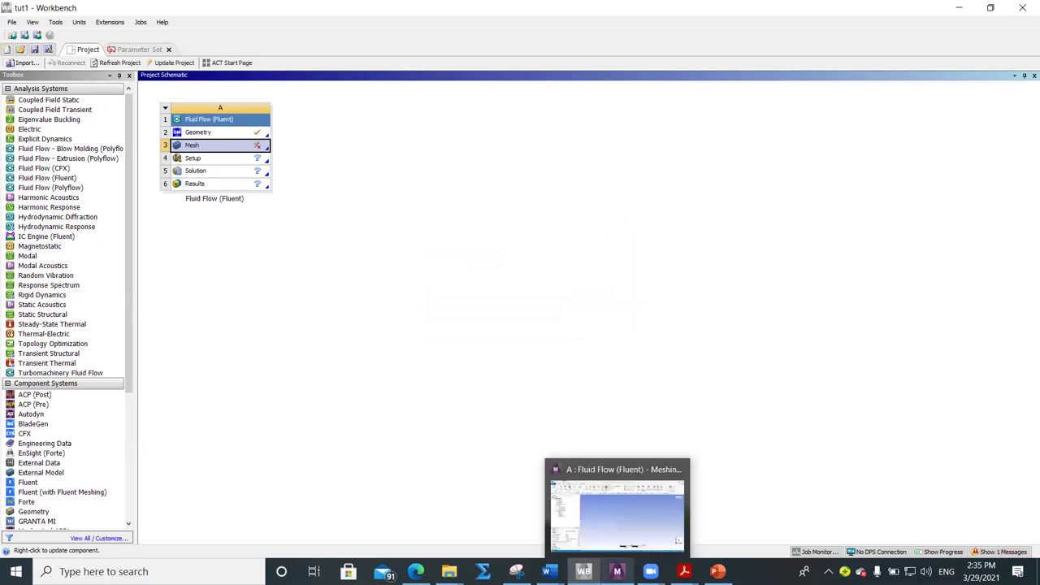
left_click(624, 518)
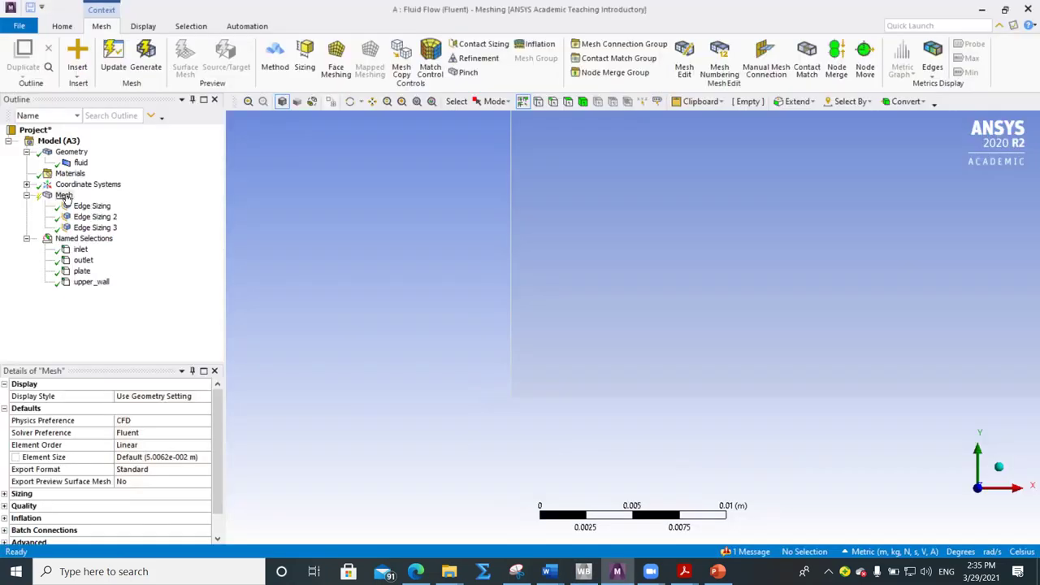
Insert a face meshing control and scope it to the fluid domain's face
right_click(68, 200)
mouse_move(187, 204)
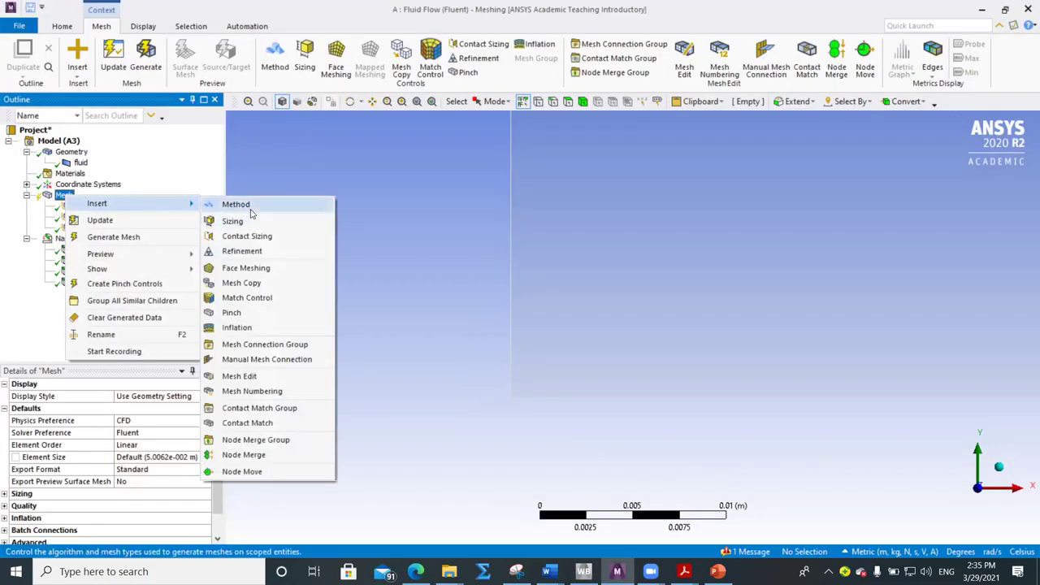
left_click(244, 268)
left_click(586, 306)
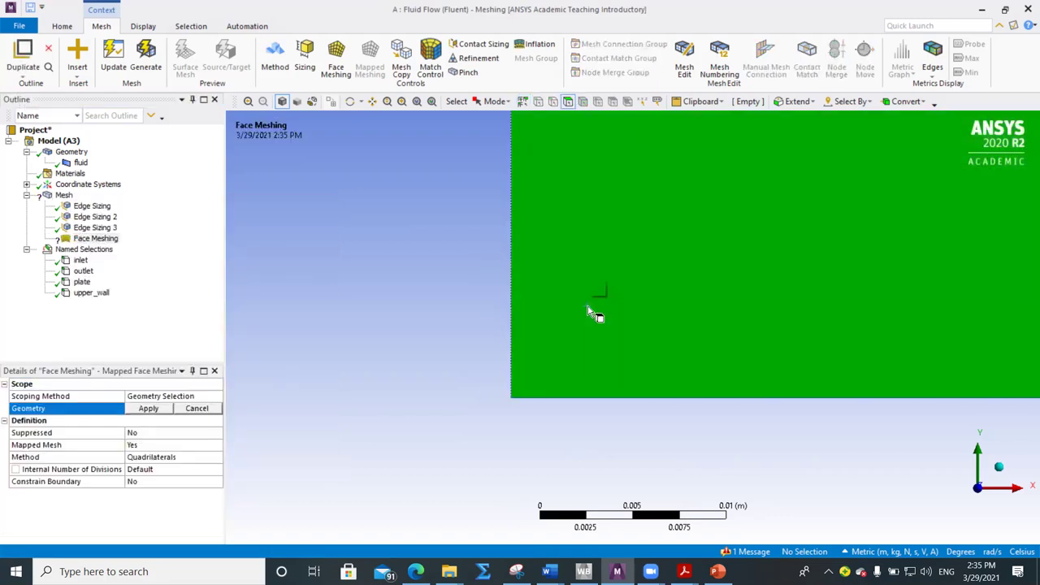
left_click(149, 409)
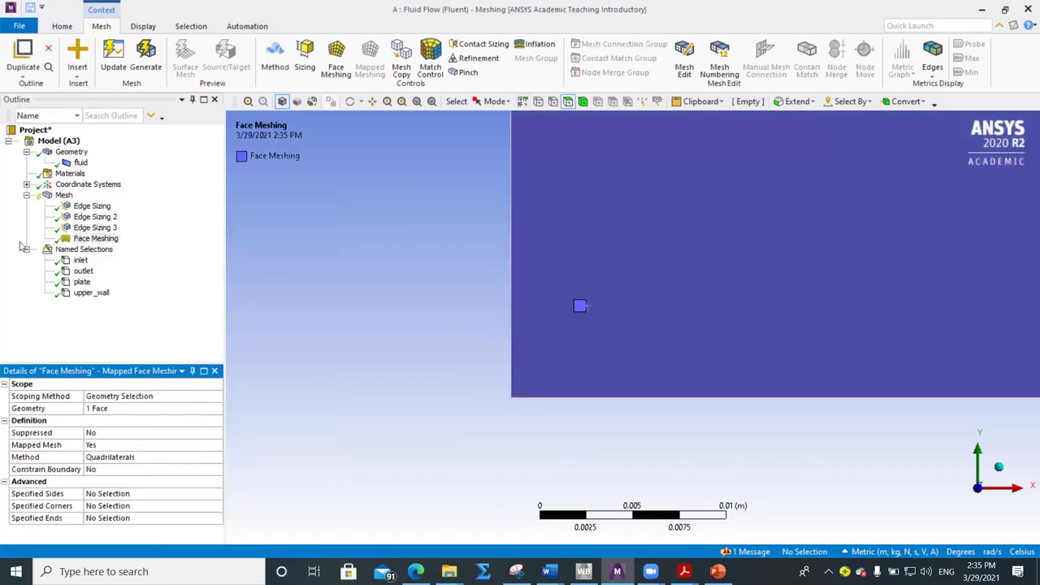
Set the bias growth rate of the inlet edge sizing to 1.05
left_click(63, 196)
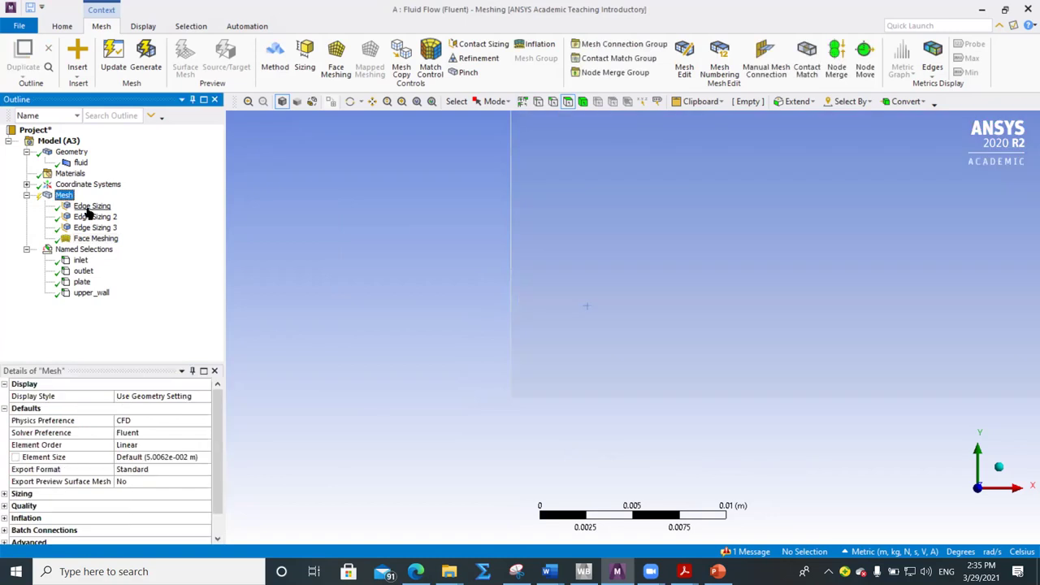
left_click(88, 208)
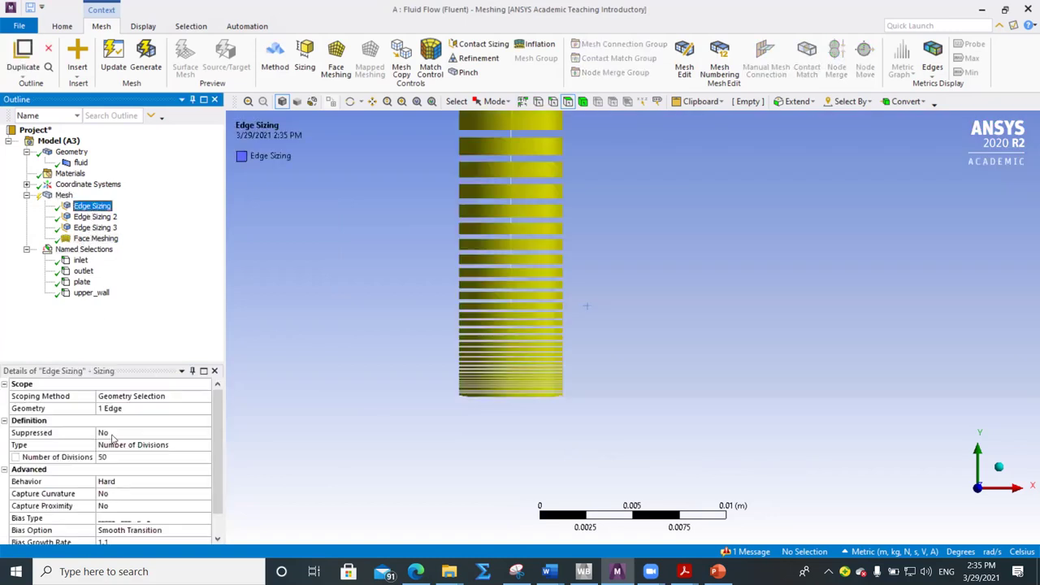
scroll(129, 479, "down", 1)
left_click(121, 517)
type("1.05")
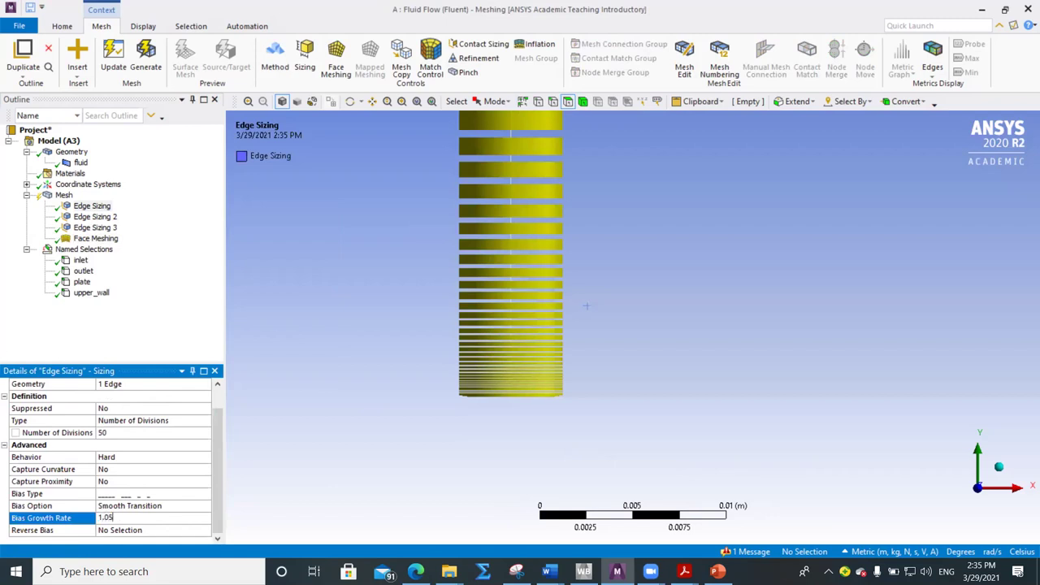
key("Return")
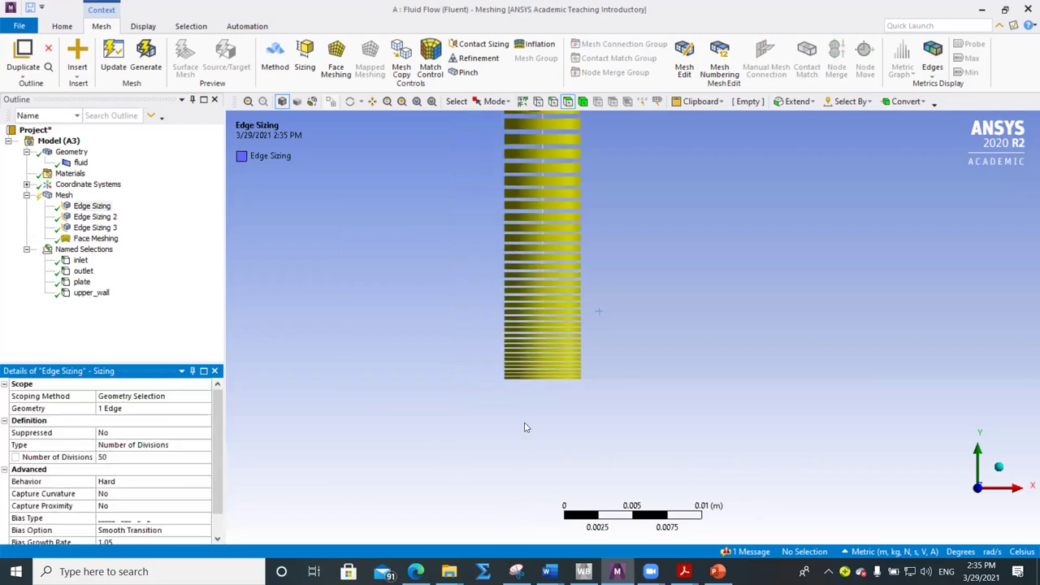
Examine the smallest division on the inlet edge next to the plate against the scale bar
scroll(520, 380, "up", 5)
scroll(894, 300, "up", 2)
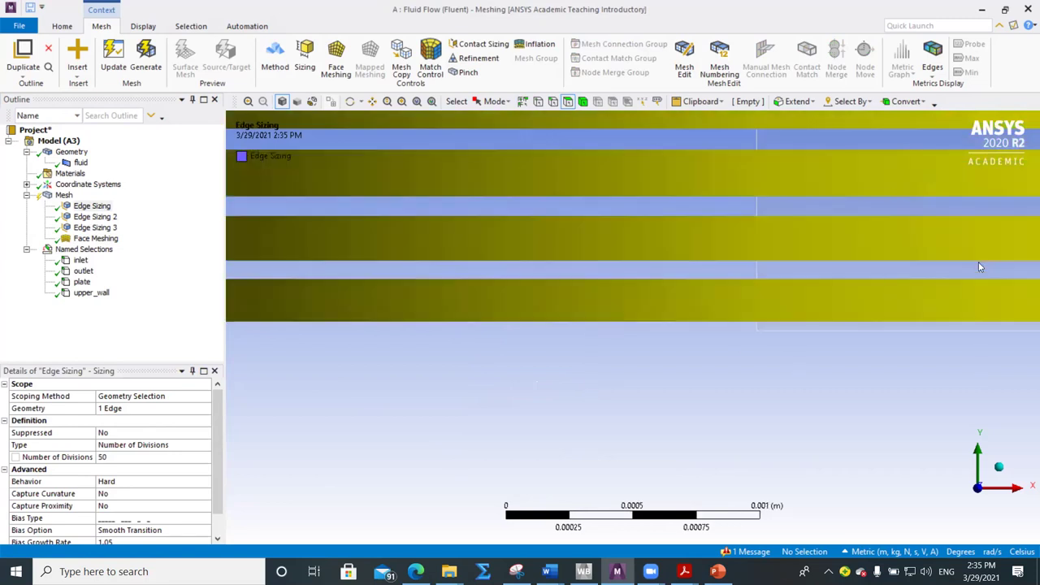
right_click_drag(673, 365, 793, 260)
right_click_drag(631, 449, 879, 259)
scroll(625, 346, "down", 3)
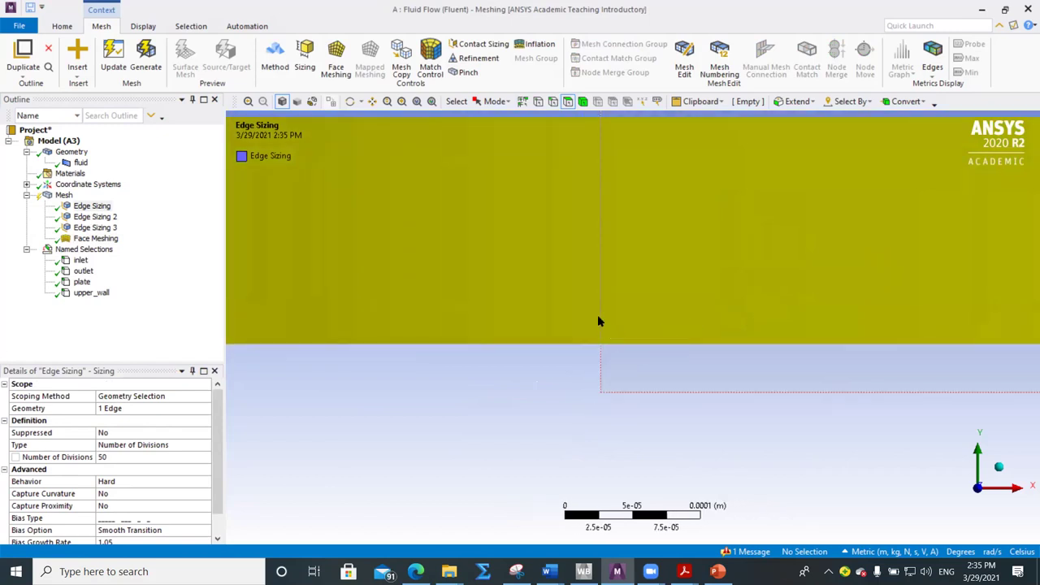
scroll(598, 321, "down", 8)
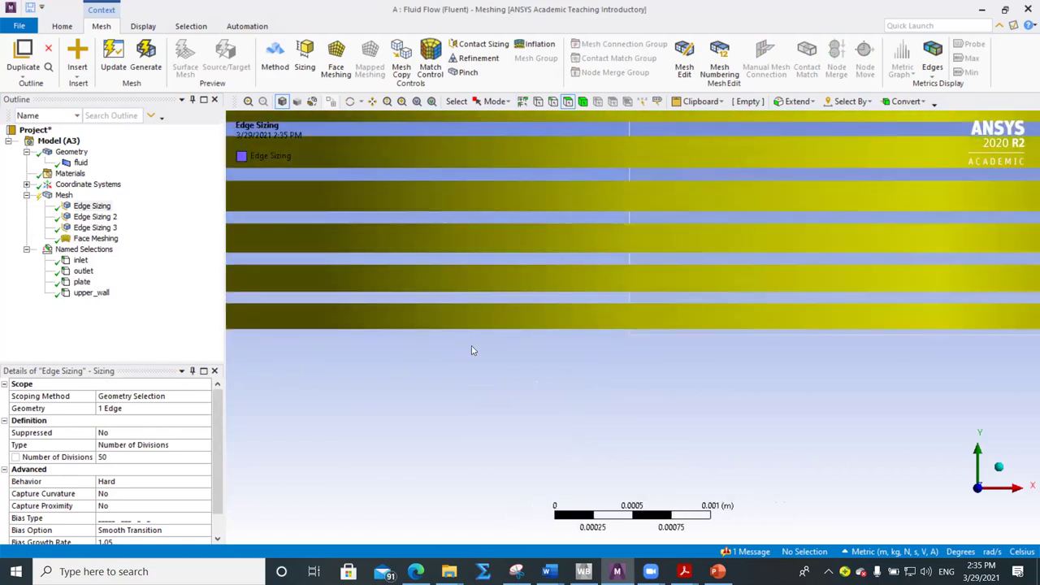
scroll(557, 318, "down", 4)
Generate the mesh and examine the first cell at the inlet-plate corner
left_click(96, 217)
left_click(63, 195)
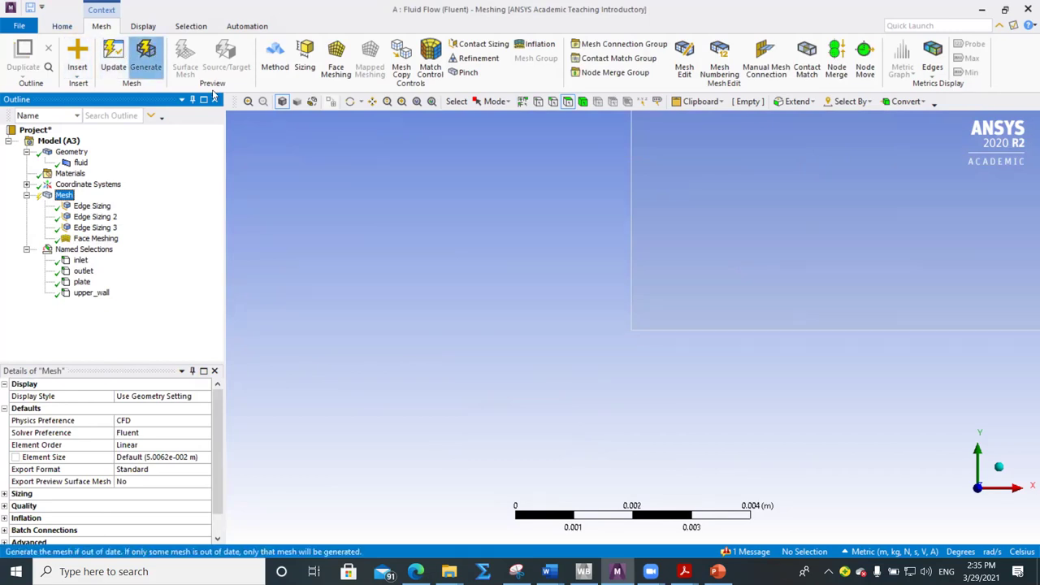
left_click(146, 57)
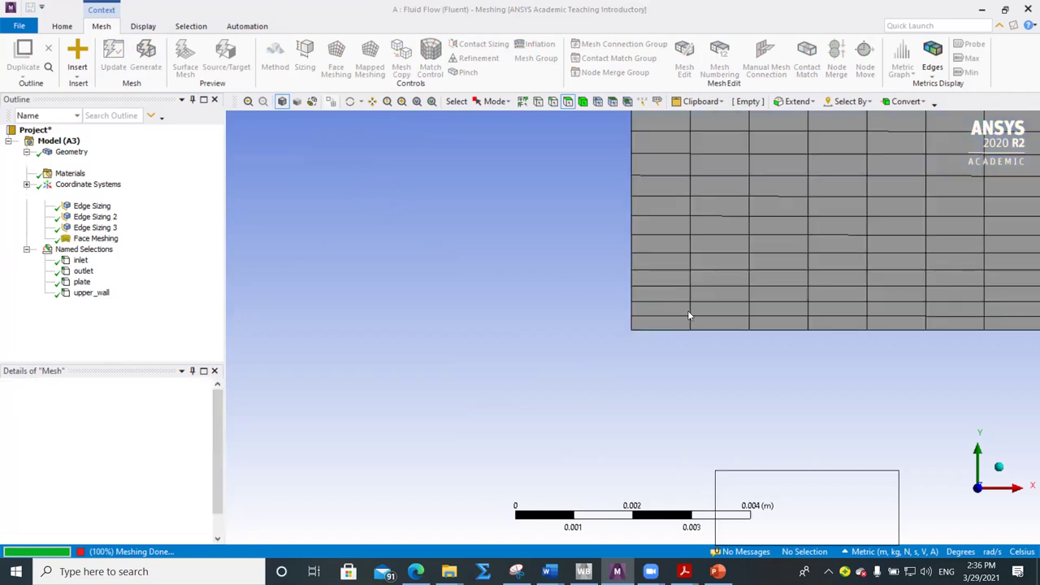
right_click_drag(631, 372, 464, 383)
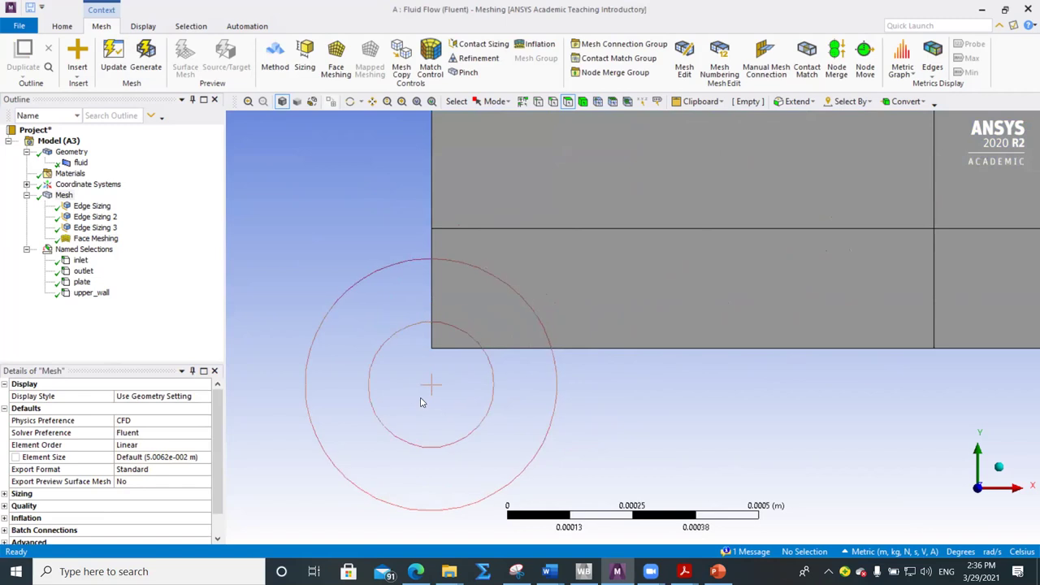
scroll(811, 239, "up", 3)
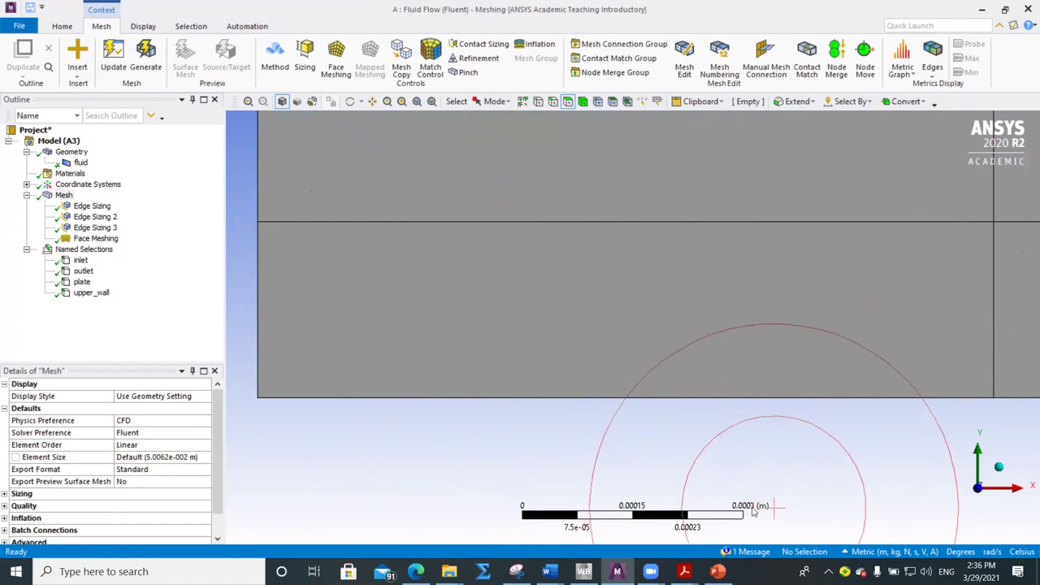
Expand the mesh statistics to check the node and element counts
scroll(139, 510, "down", 1)
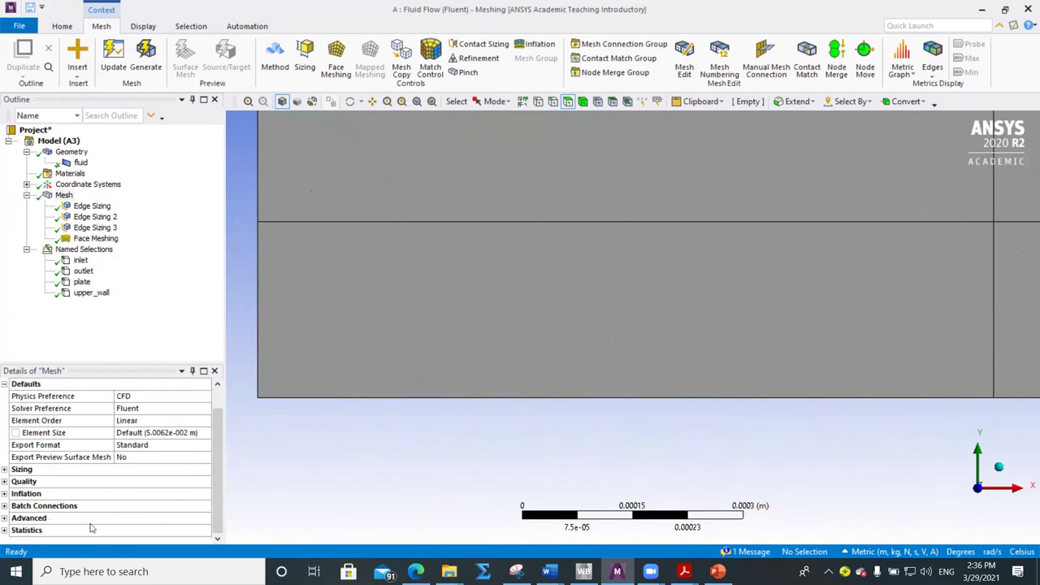
left_click(6, 532)
double_click(67, 530)
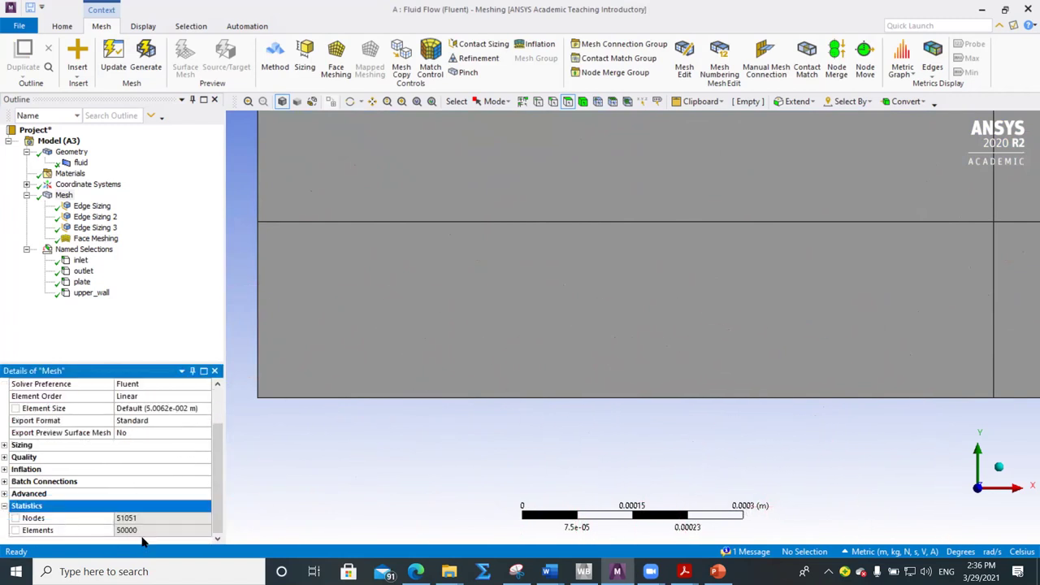
Set the mesh quality metric to Aspect Ratio and review its minimum, maximum and average values
left_click(4, 456)
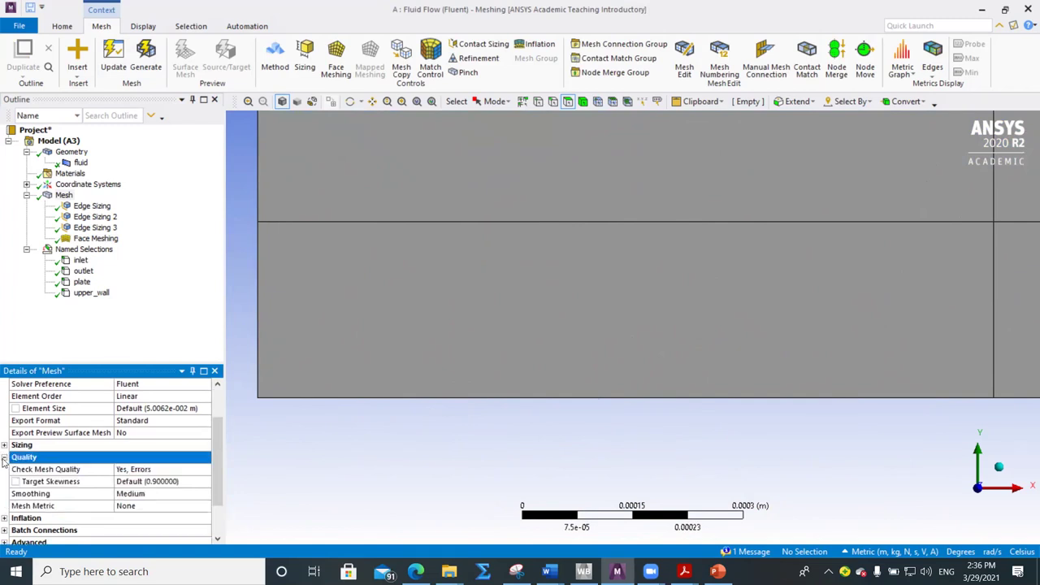
scroll(118, 480, "down", 1)
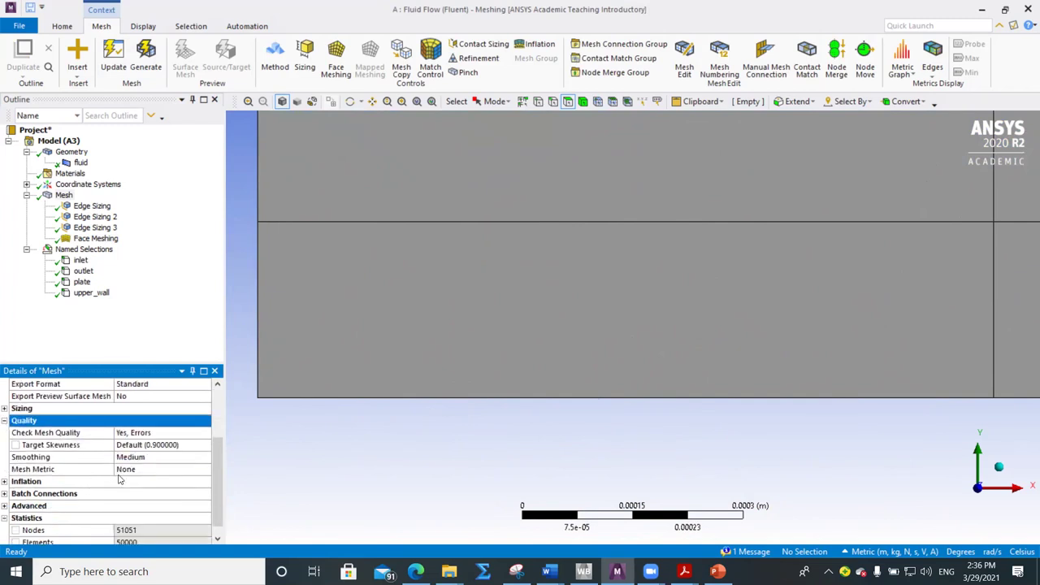
left_click(200, 469)
left_click(205, 469)
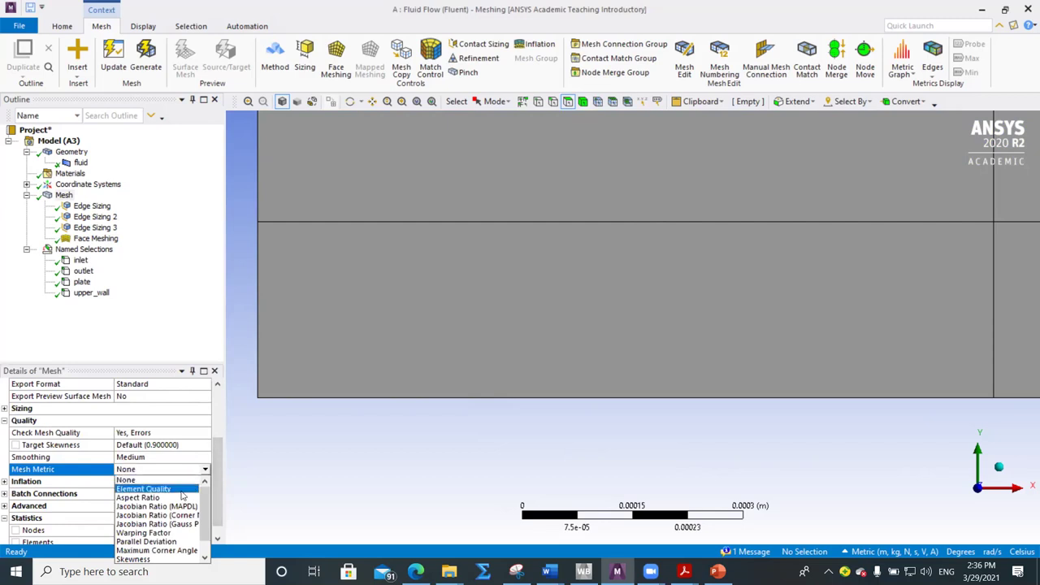
left_click(173, 498)
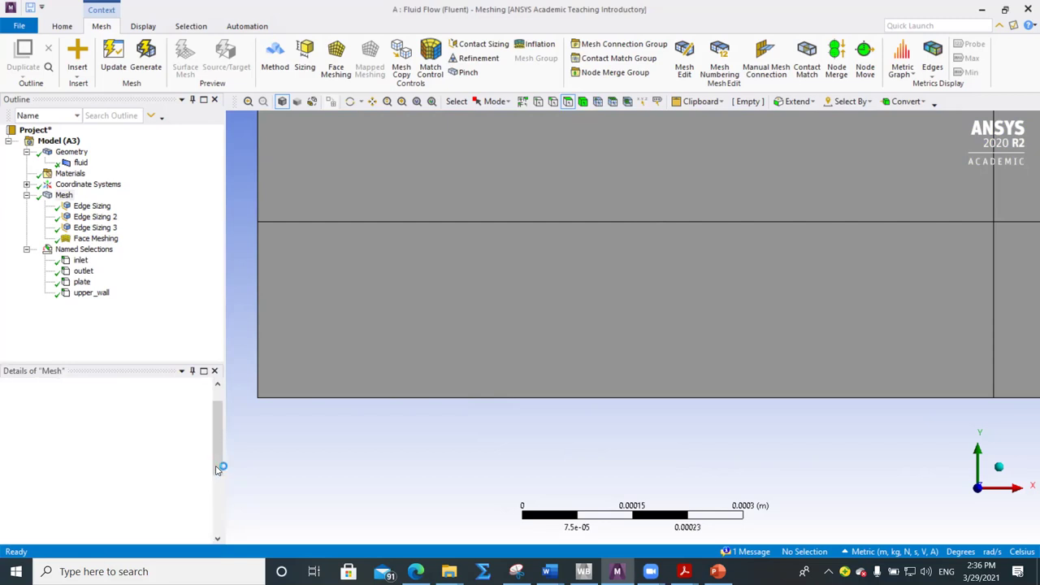
scroll(144, 492, "down", 3)
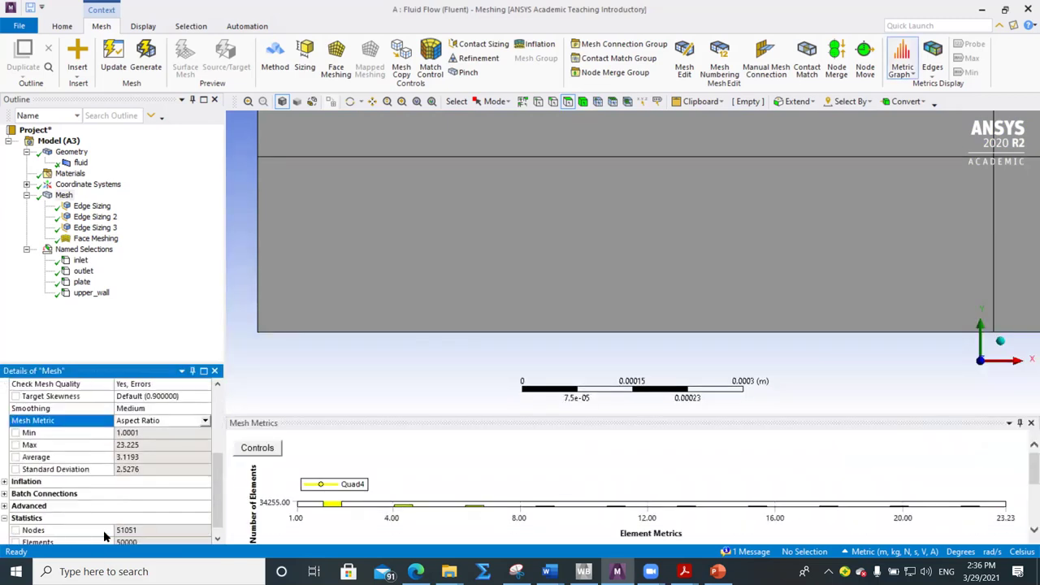
Check the maximum aspect ratio and the inlet Edge Sizing, and compare the near-plate cells at the inlet and outlet ends
left_click(145, 445)
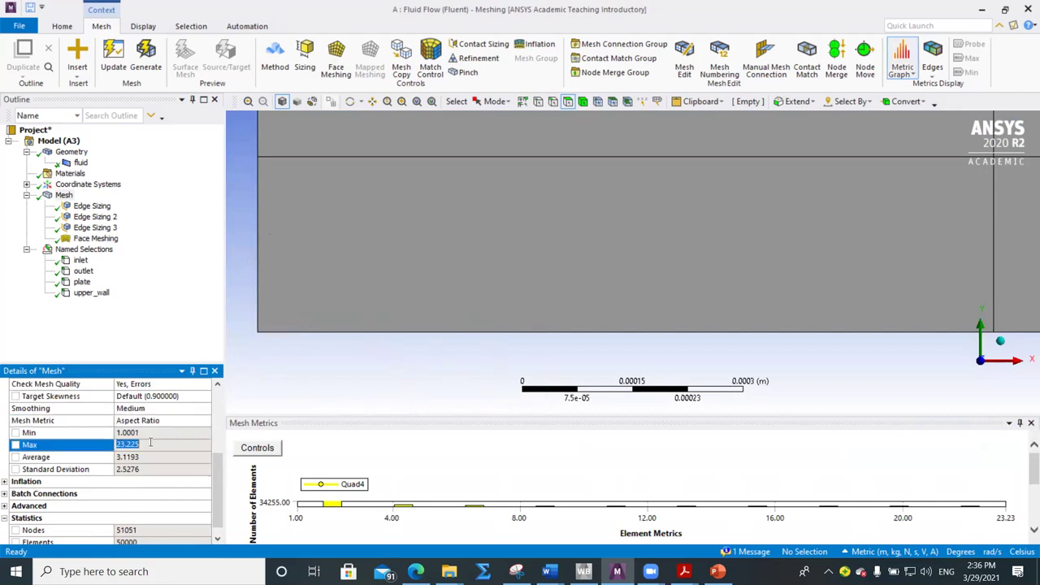
left_click(104, 208)
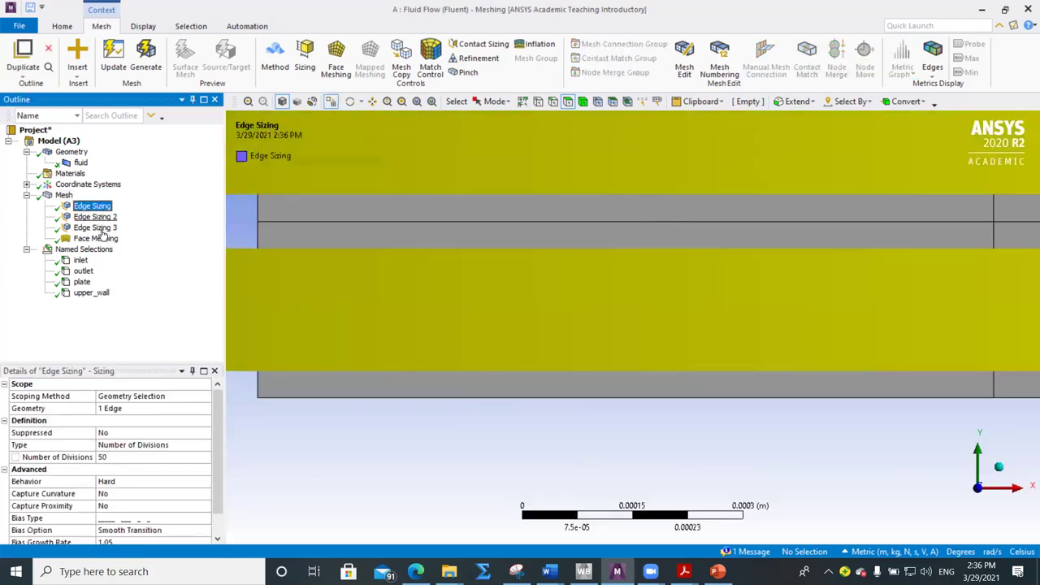
scroll(129, 455, "down", 1)
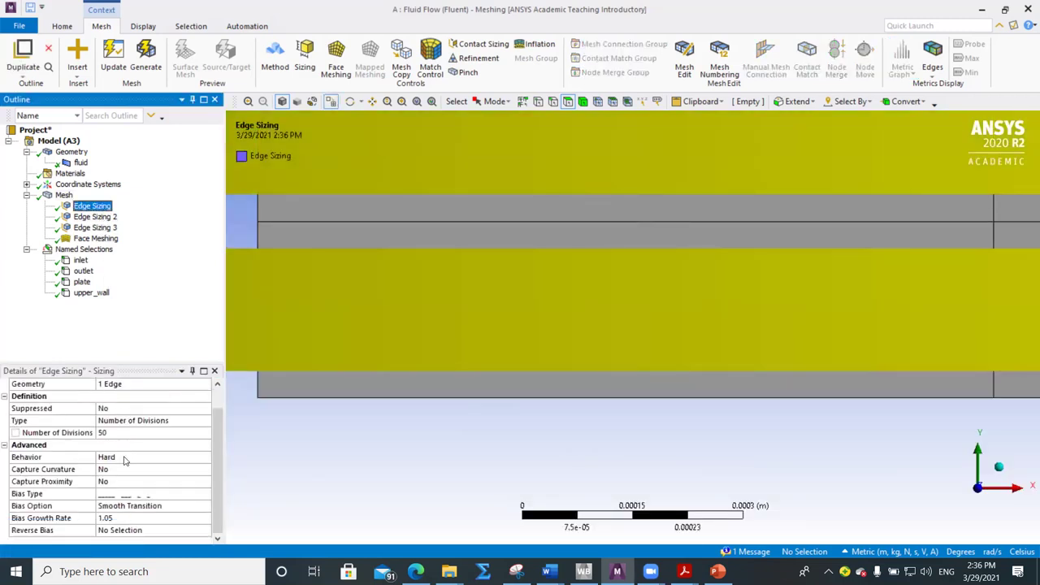
scroll(488, 309, "down", 2)
scroll(557, 292, "down", 5)
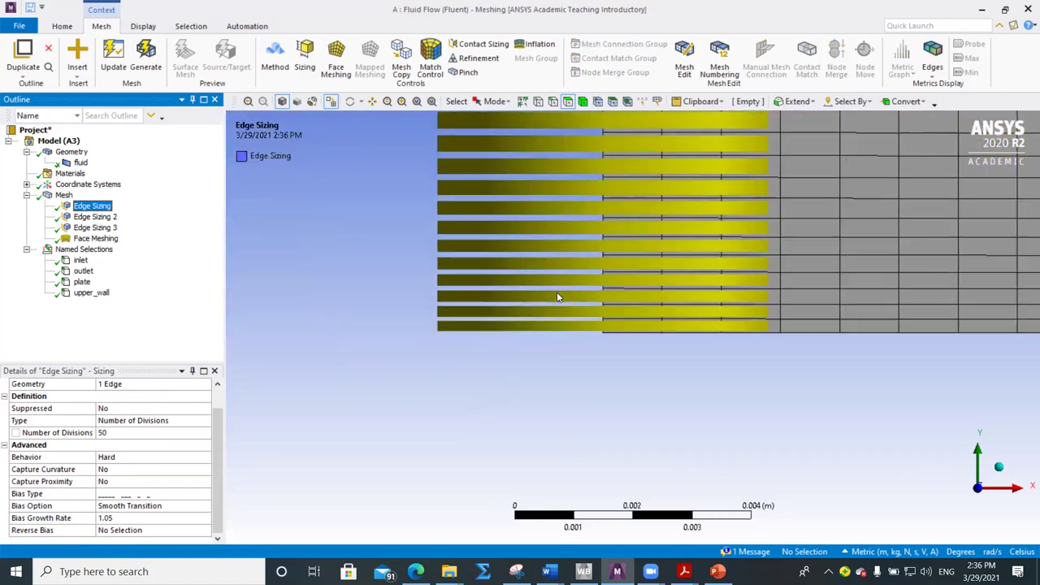
scroll(574, 292, "down", 5)
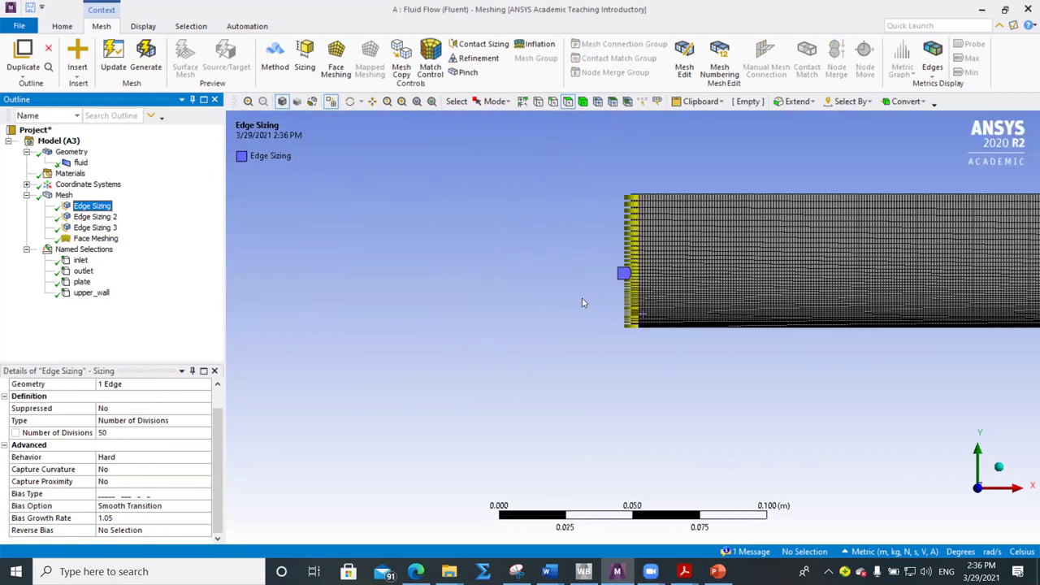
scroll(709, 308, "down", 3)
right_click_drag(784, 348, 886, 299)
right_click_drag(654, 370, 835, 307)
right_click_drag(600, 371, 703, 341)
right_click_drag(477, 392, 863, 281)
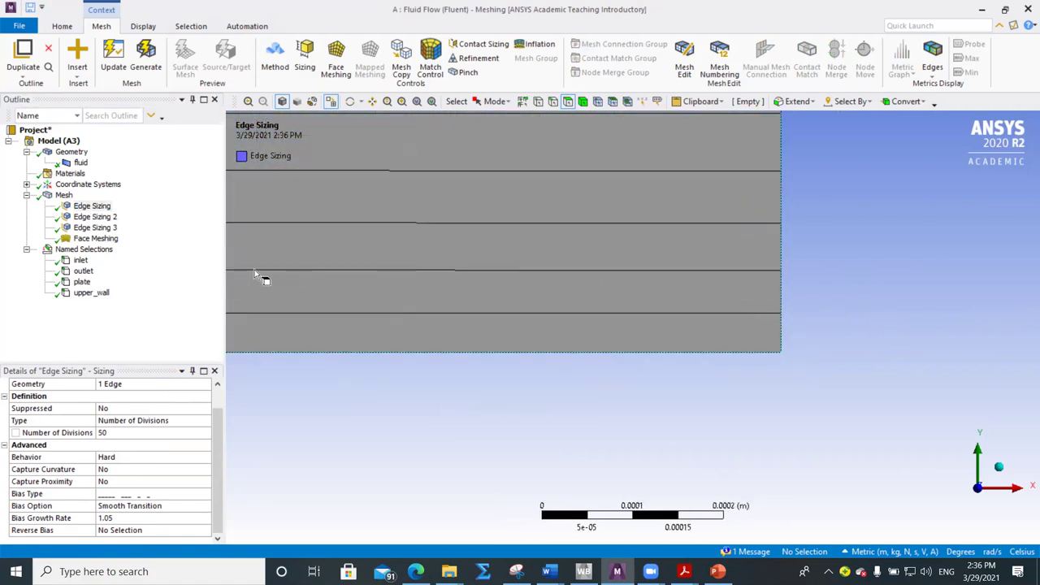
Check the bias growth rate of Edge Sizing 2 and set the growth rate of Edge Sizing on the inlet to 1.1
left_click(87, 218)
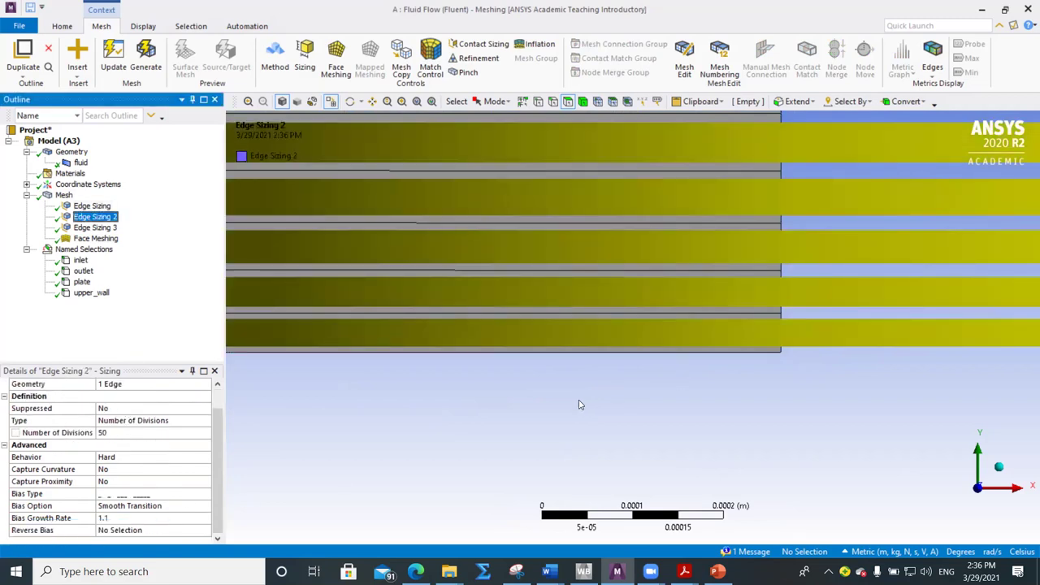
left_click(119, 518)
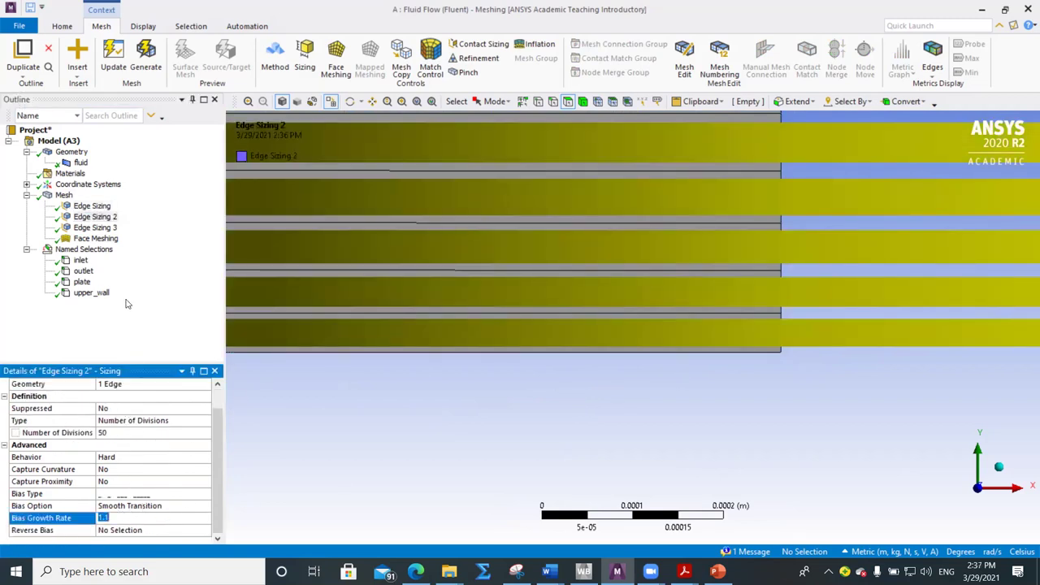
left_click(92, 205)
scroll(143, 524, "down", 1)
left_click(143, 520)
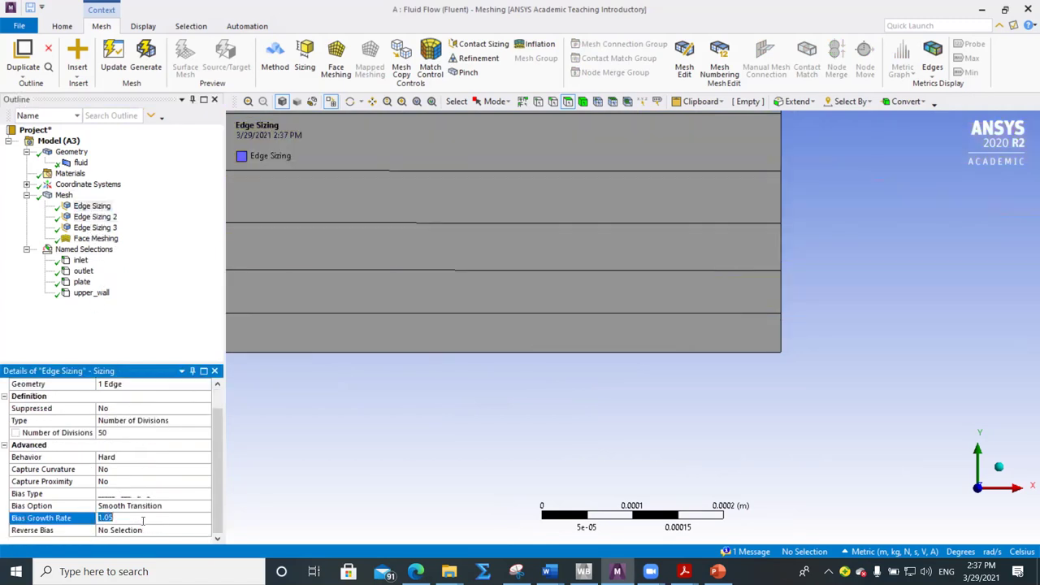
type("1")
key("Return")
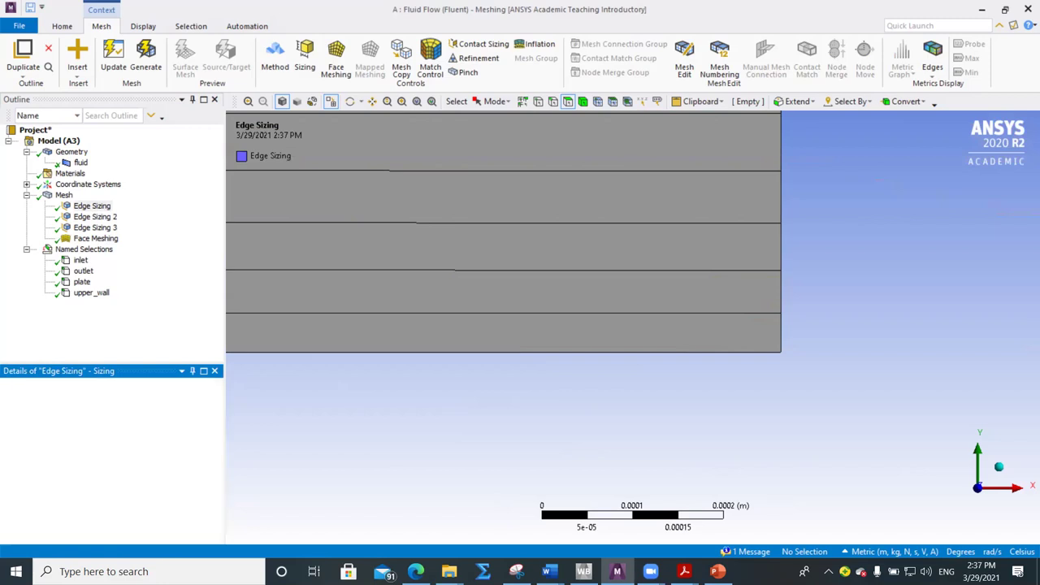
Generate the mesh with the changed inlet sizing and inspect the cell layers at the inlet-plate corner
left_click(145, 58)
scroll(406, 418, "down", 5)
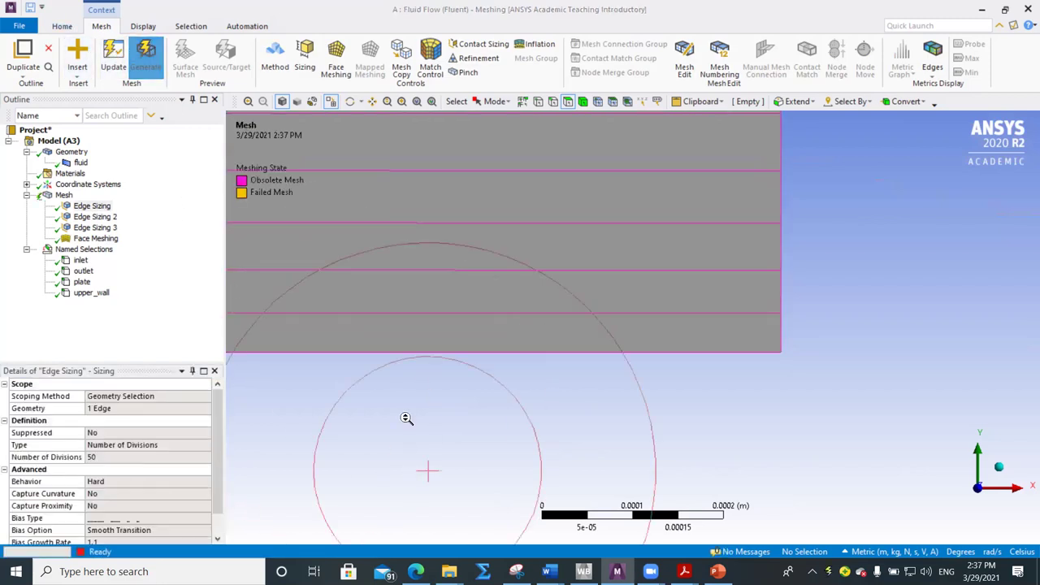
scroll(415, 417, "down", 8)
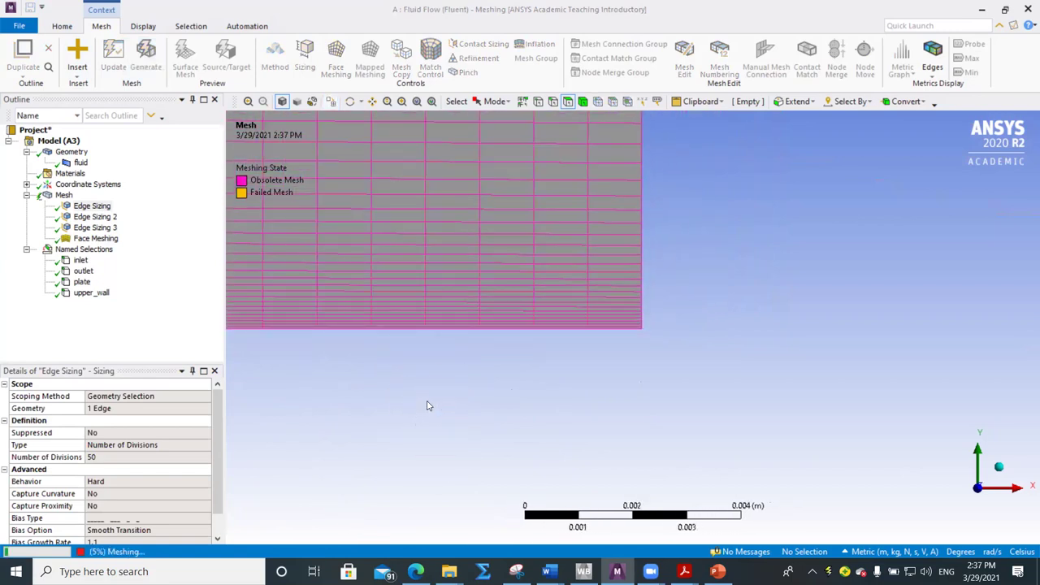
scroll(503, 357, "down", 10)
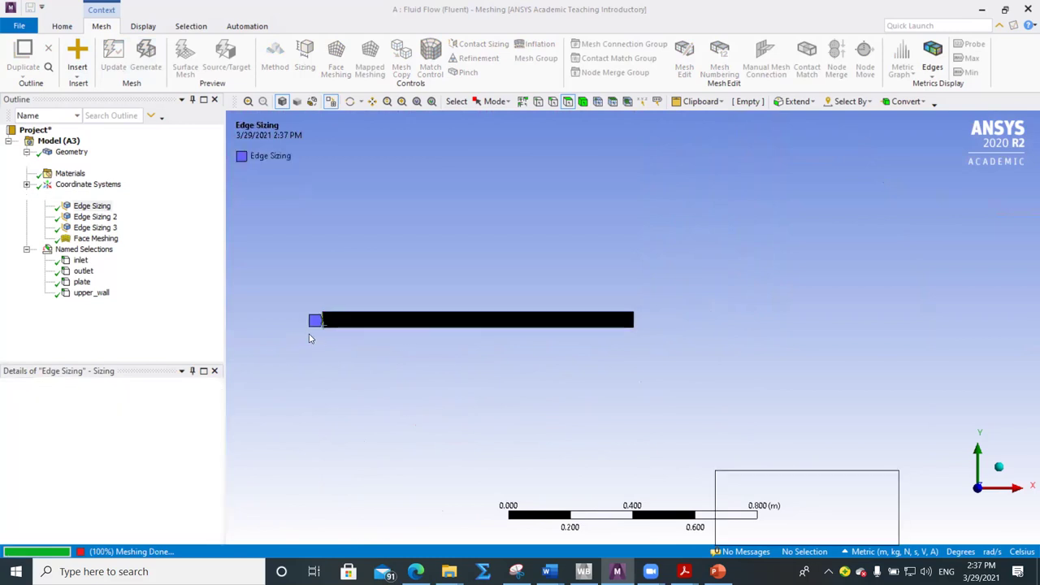
scroll(313, 338, "up", 8)
left_click_drag(316, 340, 772, 258)
left_click_drag(757, 409, 875, 330)
left_click_drag(420, 350, 766, 246)
left_click_drag(481, 418, 639, 365)
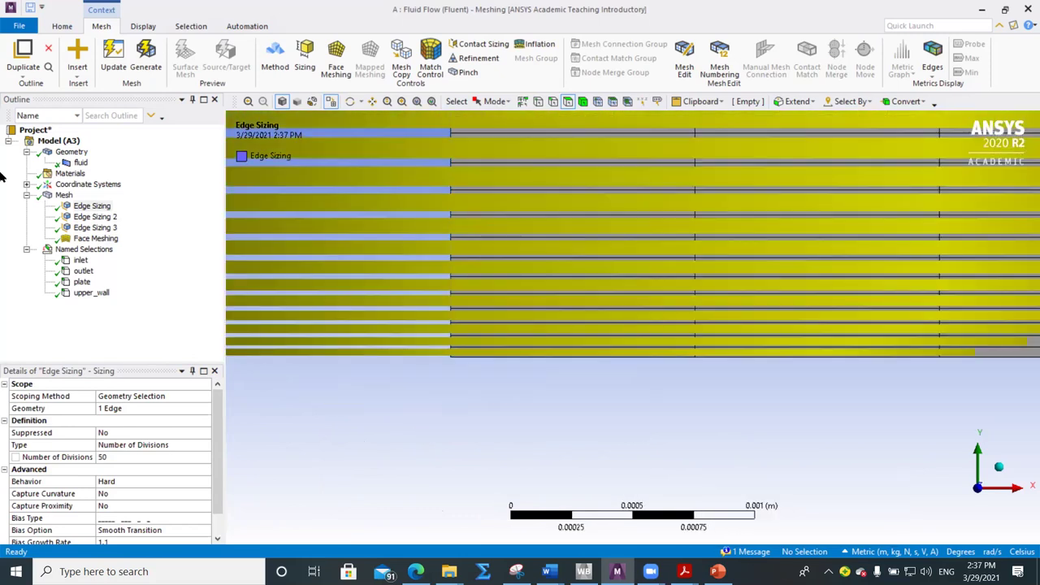
Examine the first cell's height at the inlet-plate corner against the scale bar and review the mesh's aspect ratio metrics
left_click(66, 206)
left_click(64, 195)
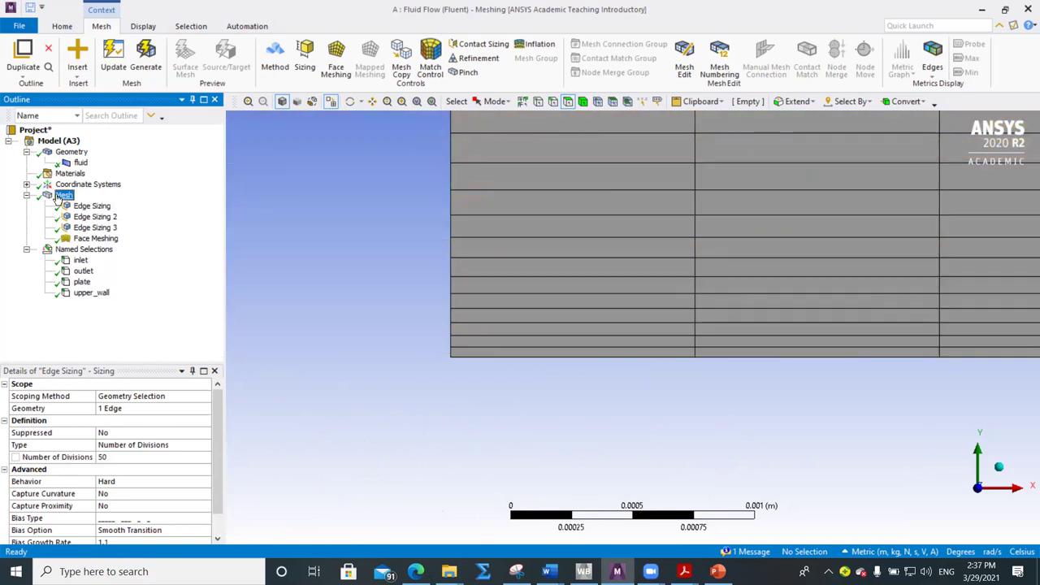
left_click_drag(446, 311, 747, 219)
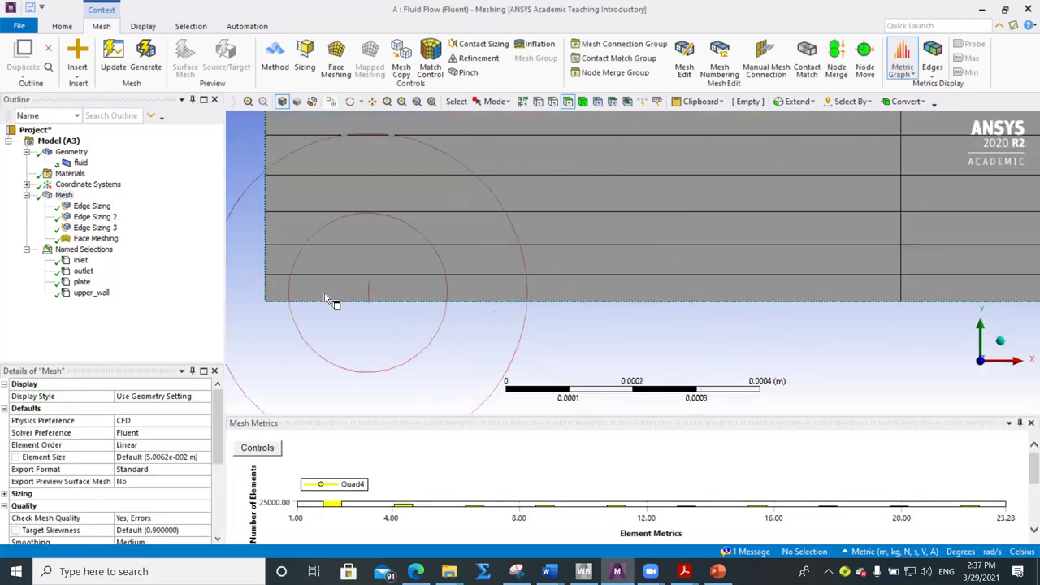
left_click_drag(252, 319, 933, 251)
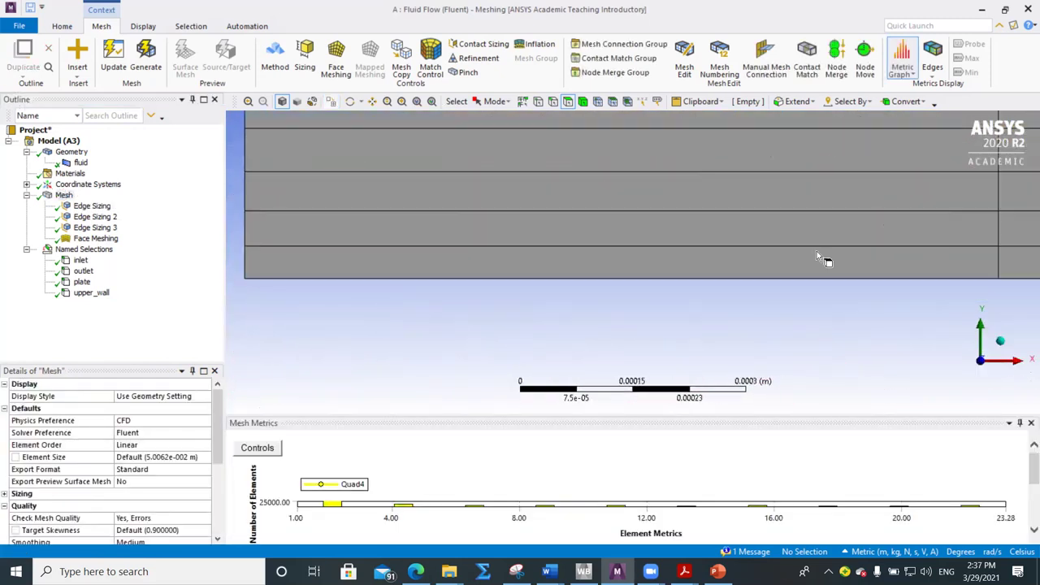
scroll(115, 487, "down", 3)
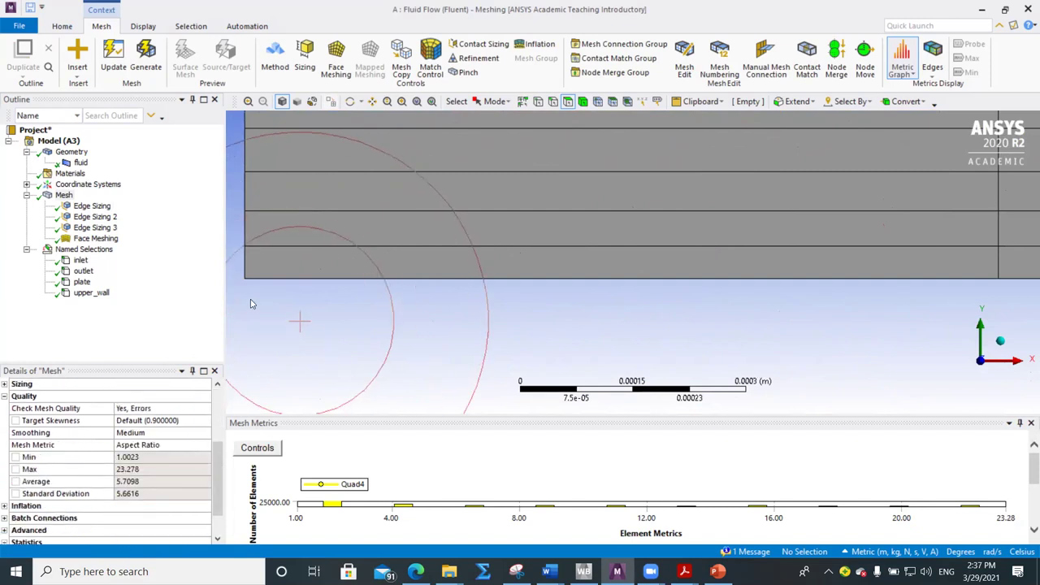
left_click_drag(270, 235, 270, 235)
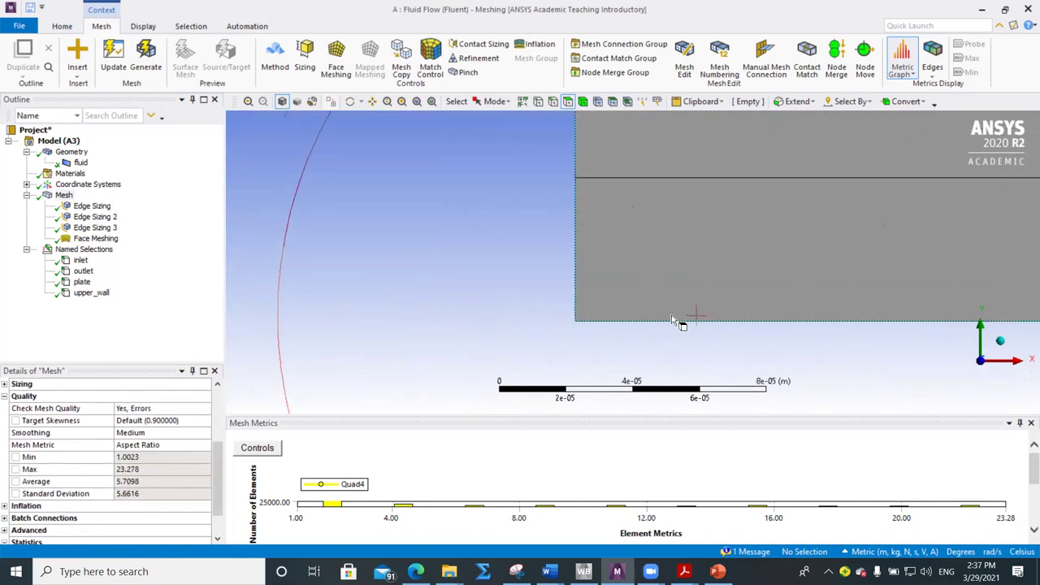
left_click_drag(553, 343, 637, 158)
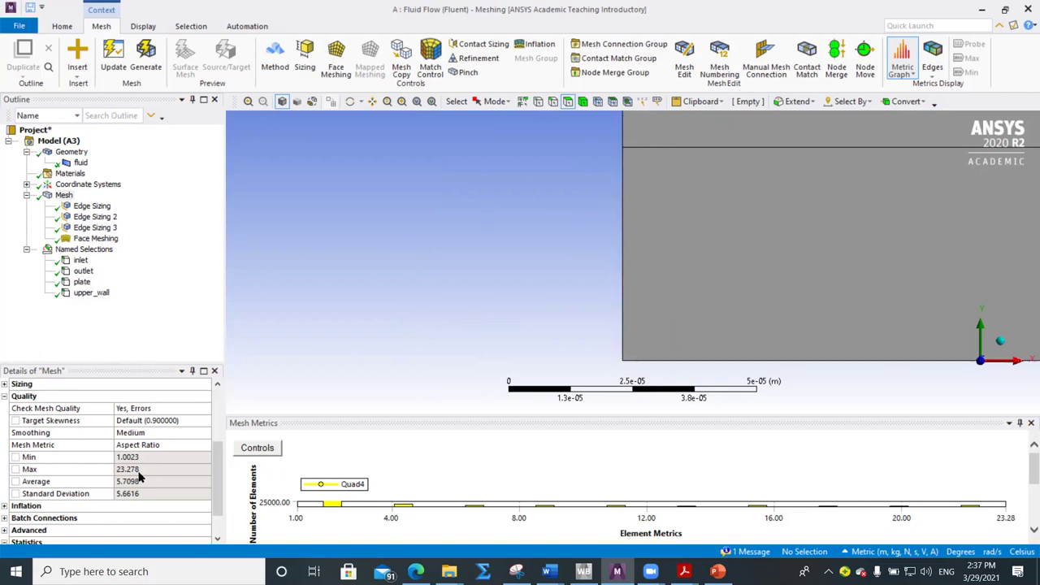
scroll(614, 325, "down", 2)
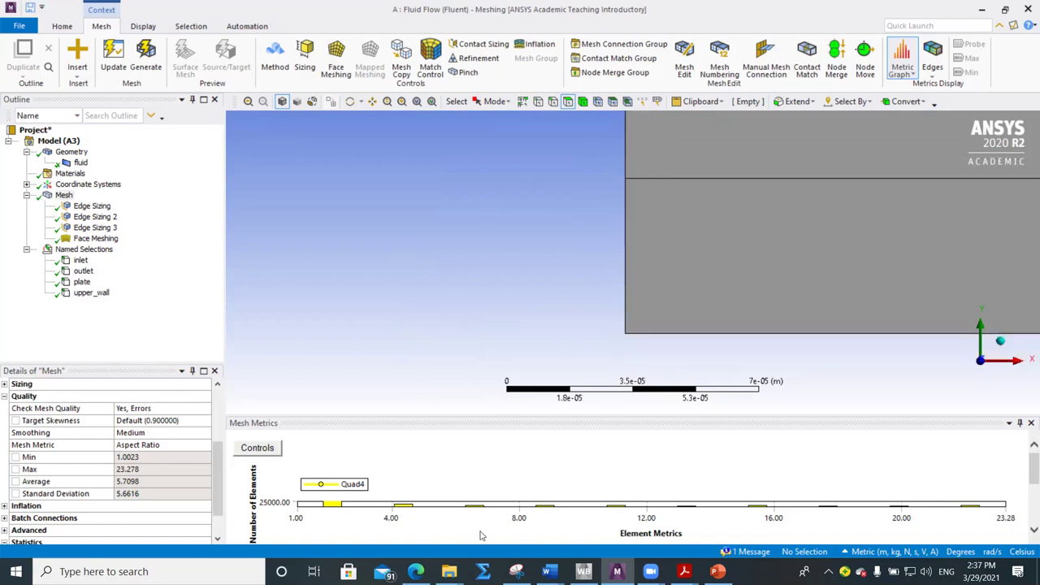
Switch to the Pointwise y+ calculator in the browser and compute the wall spacing for a desired y+ of 5
left_click(415, 571)
double_click(510, 461)
type("5")
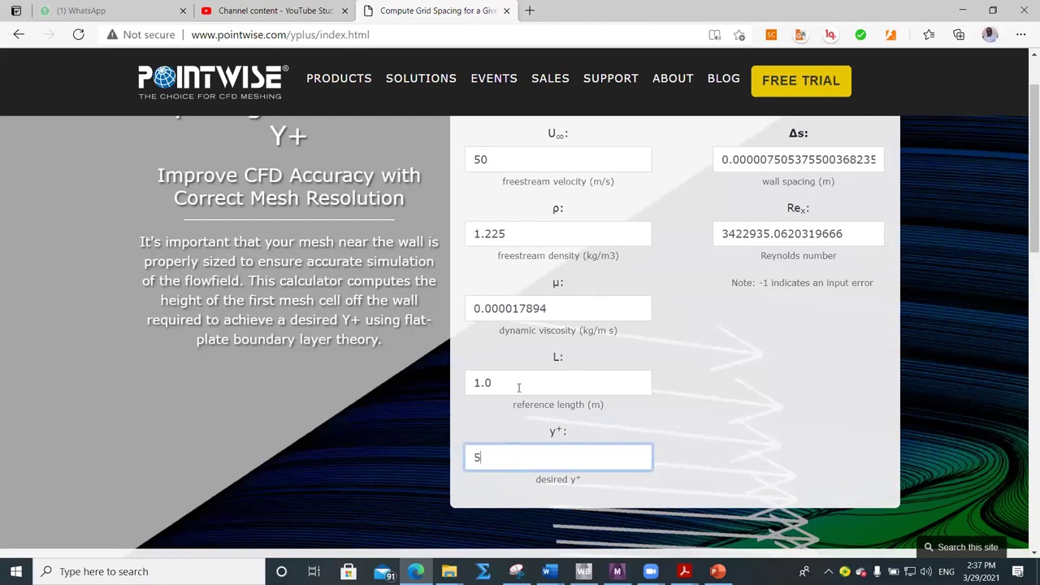
left_click(794, 372)
scroll(764, 390, "up", 1)
left_click(800, 179)
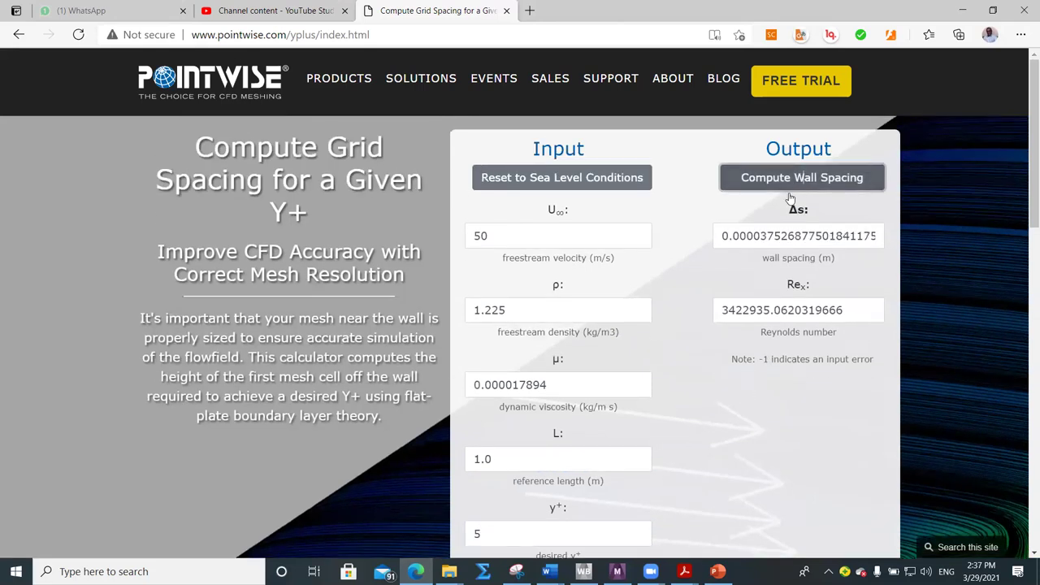
left_click_drag(769, 236, 704, 238)
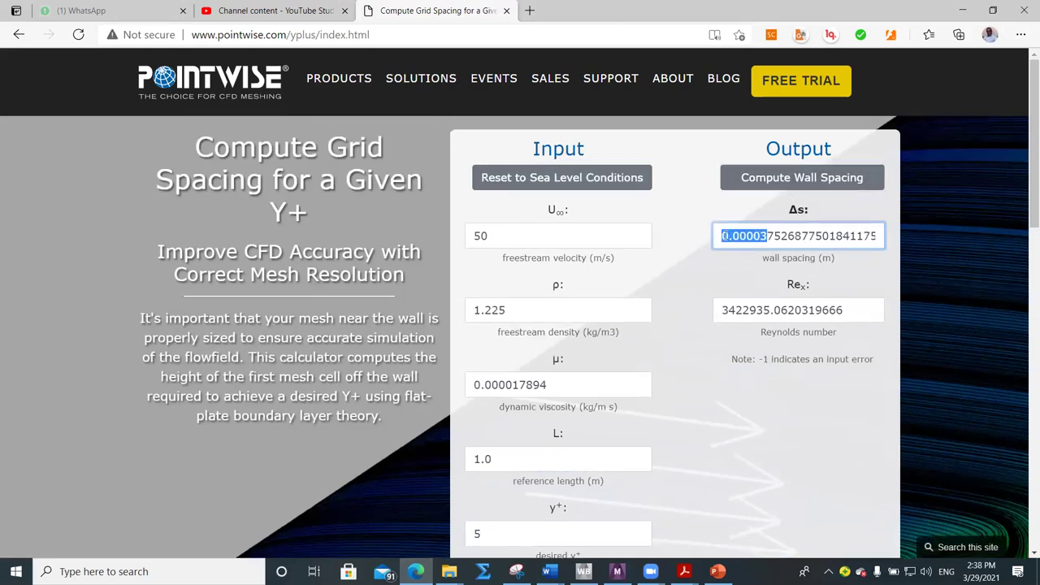
left_click(747, 236)
scroll(617, 422, "down", 2)
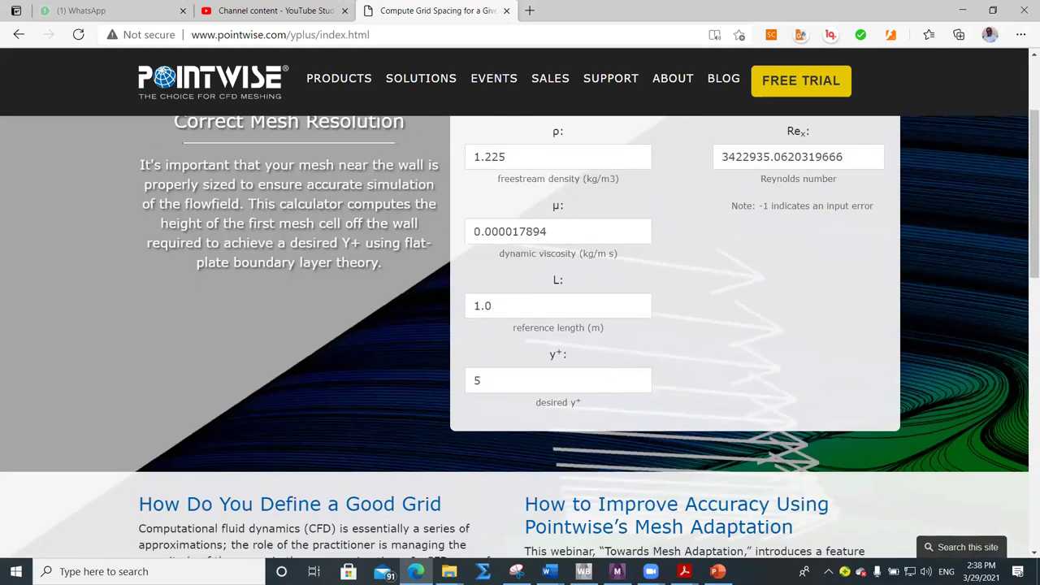
Return to ANSYS Meshing and compare the shape of the near-wall cells at the inlet corner with the maximum aspect ratio
key("alt+Tab")
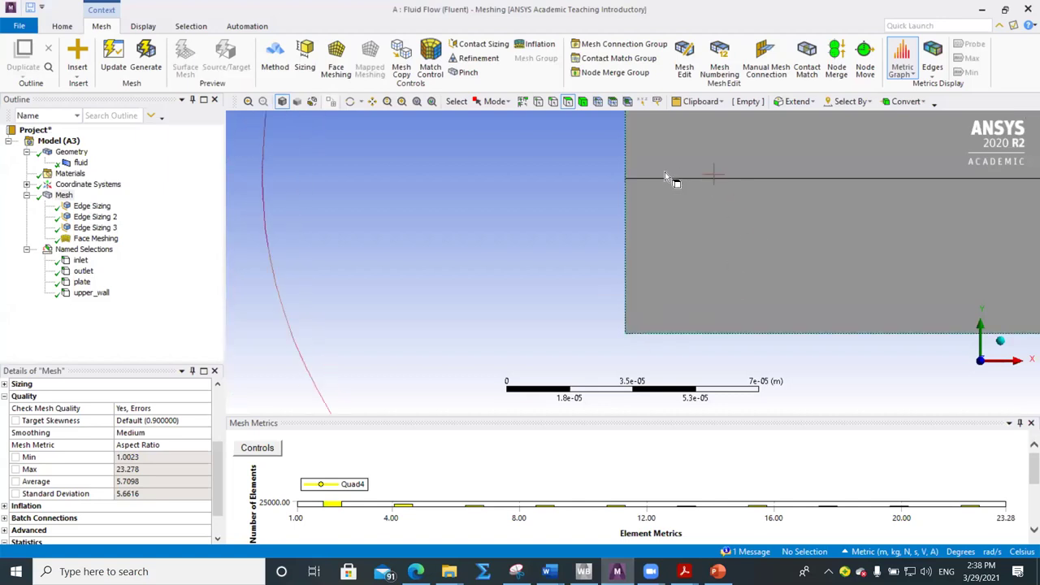
scroll(664, 171, "down", 5)
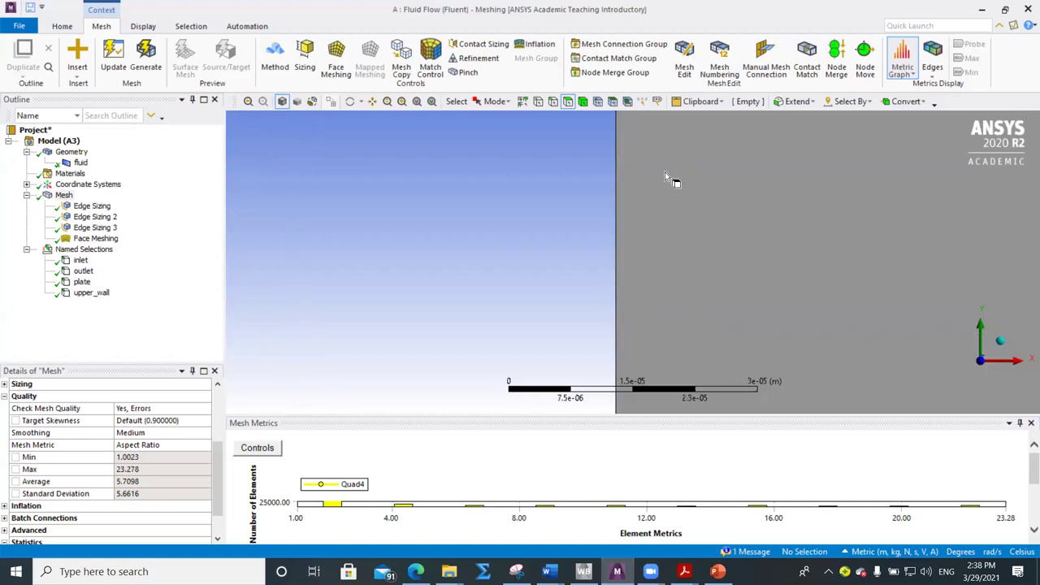
scroll(697, 253, "down", 2)
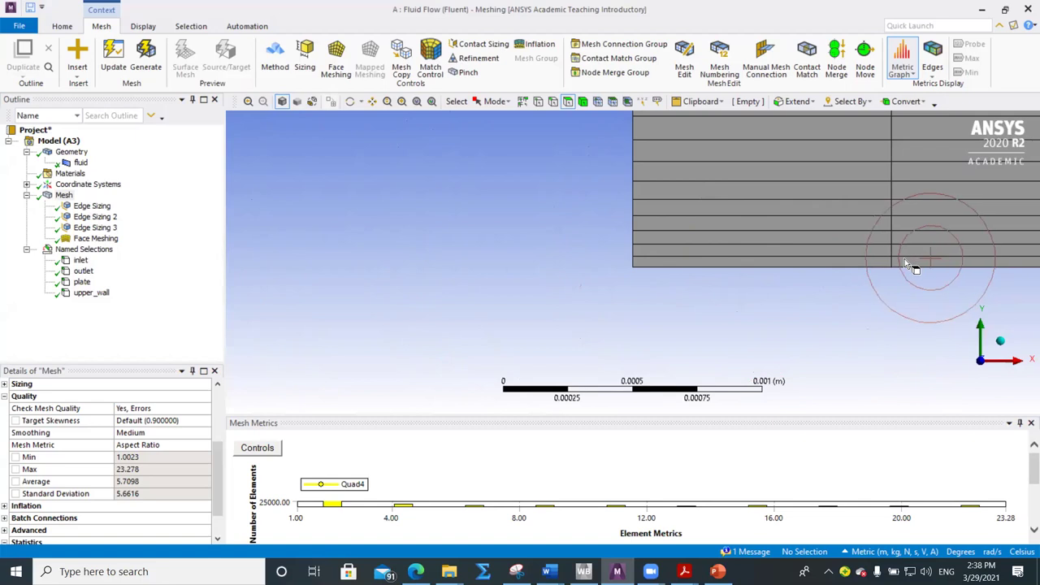
scroll(905, 258, "down", 2)
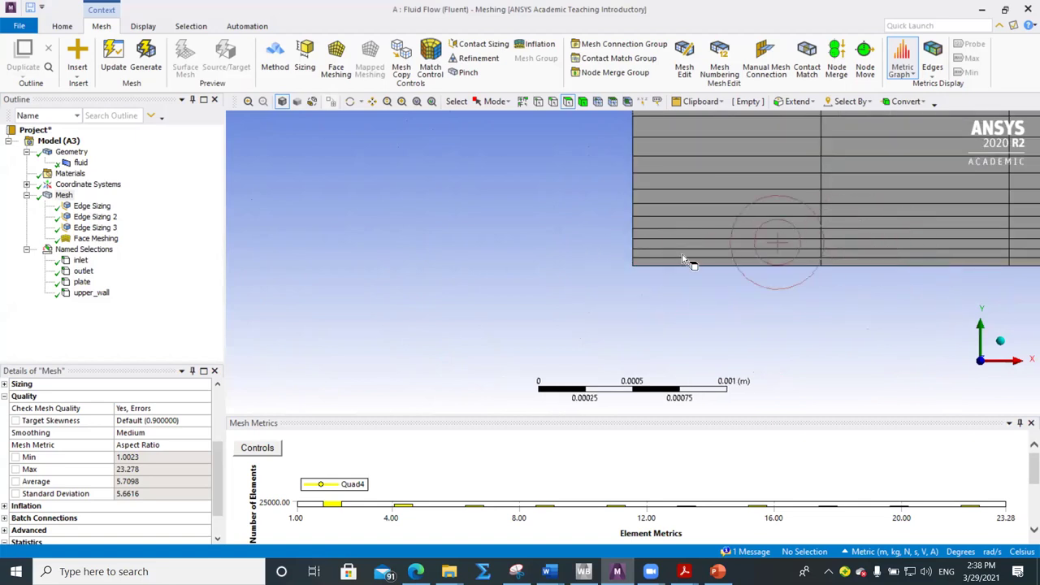
left_click(136, 473)
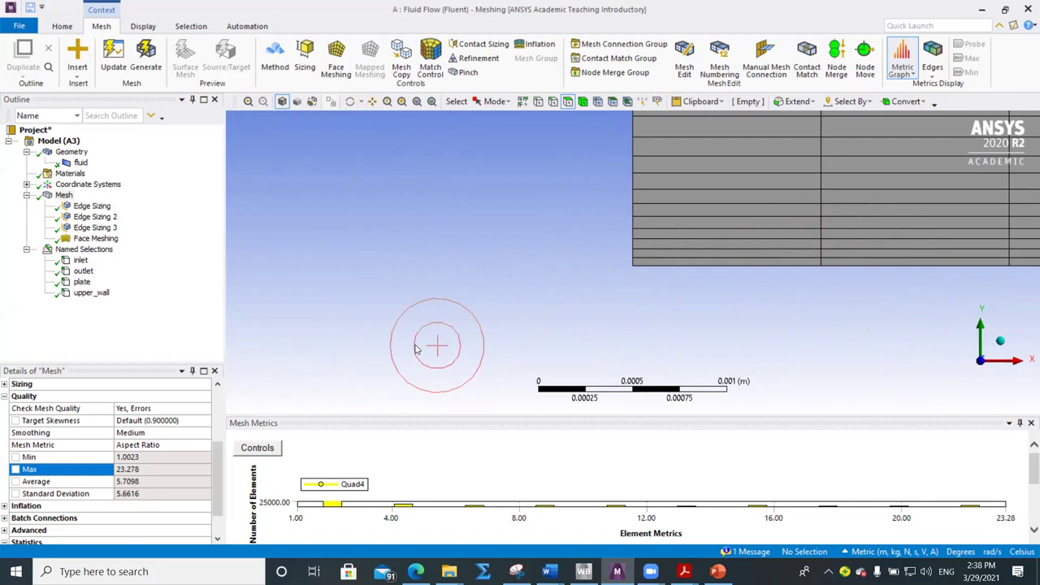
Set the bias growth rate of Edge Sizing on the inlet to 1.2
left_click(90, 206)
scroll(165, 434, "down", 1)
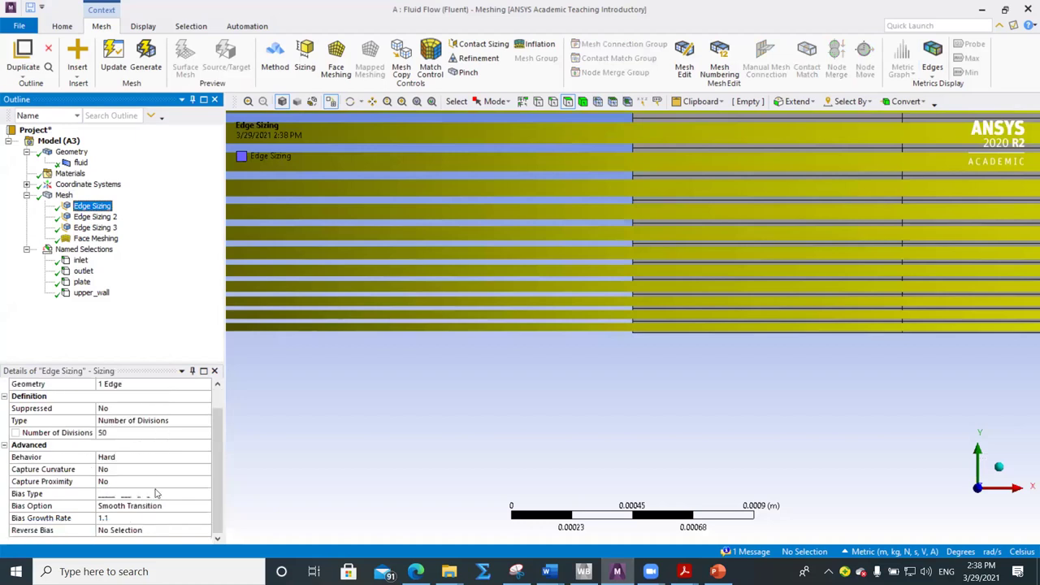
left_click(162, 518)
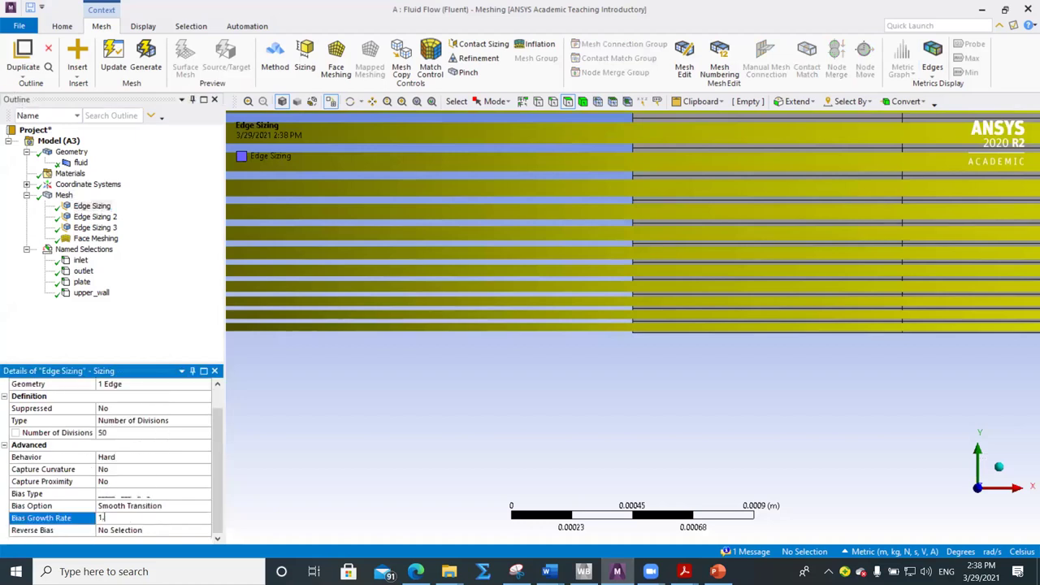
type("1.2")
key("Return")
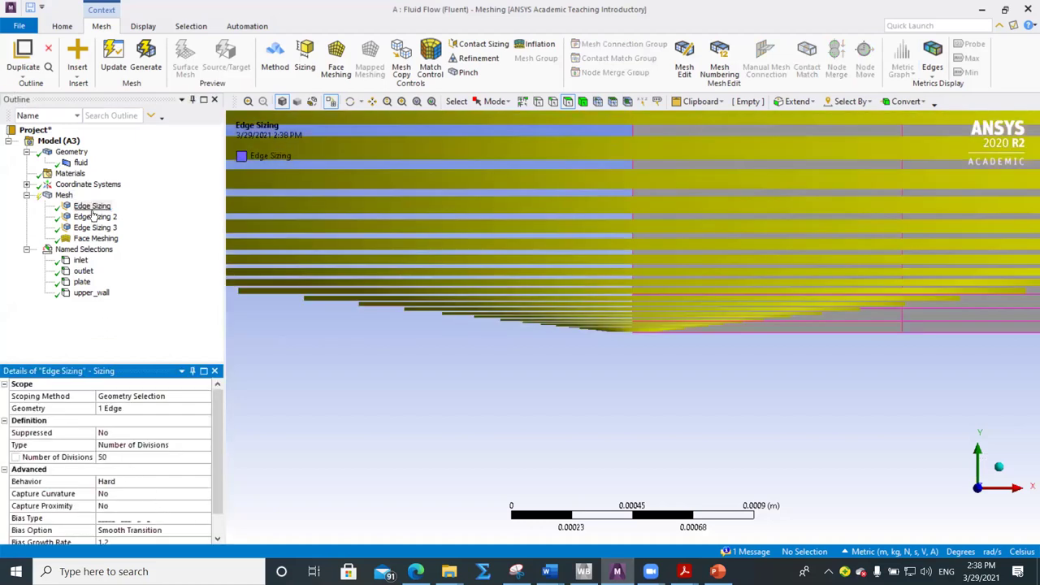
Set the bias growth rate of Edge Sizing 2 to 1.2 and regenerate the mesh
left_click(92, 208)
left_click(93, 216)
scroll(123, 439, "down", 1)
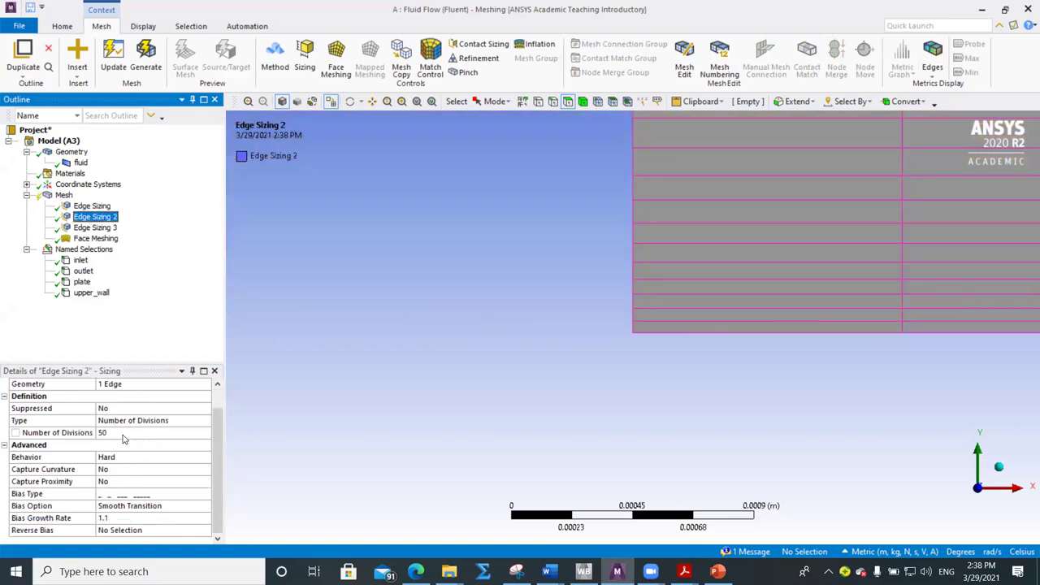
left_click(132, 517)
type("1.")
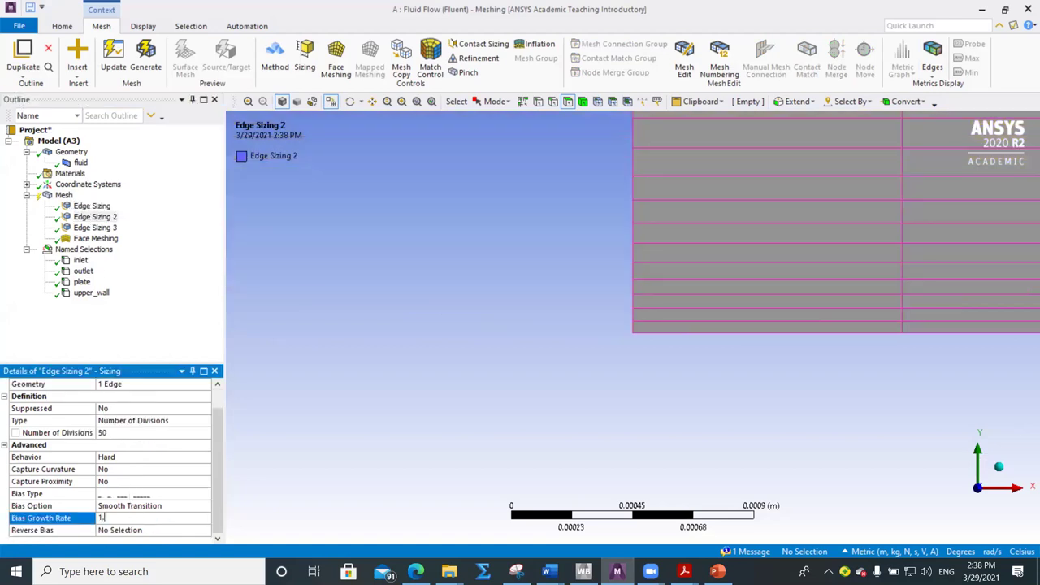
type("2")
key("Return")
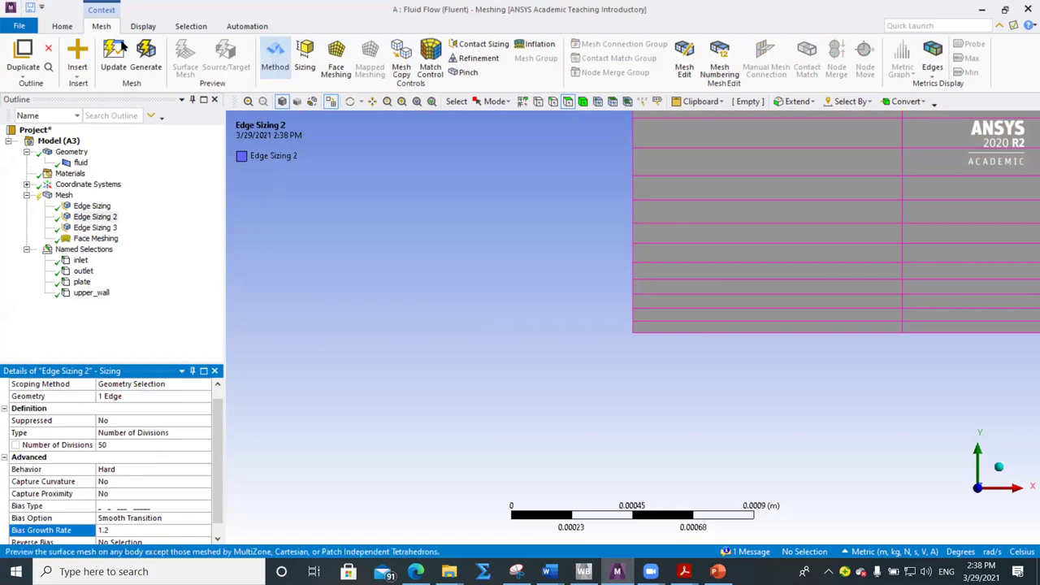
left_click(146, 58)
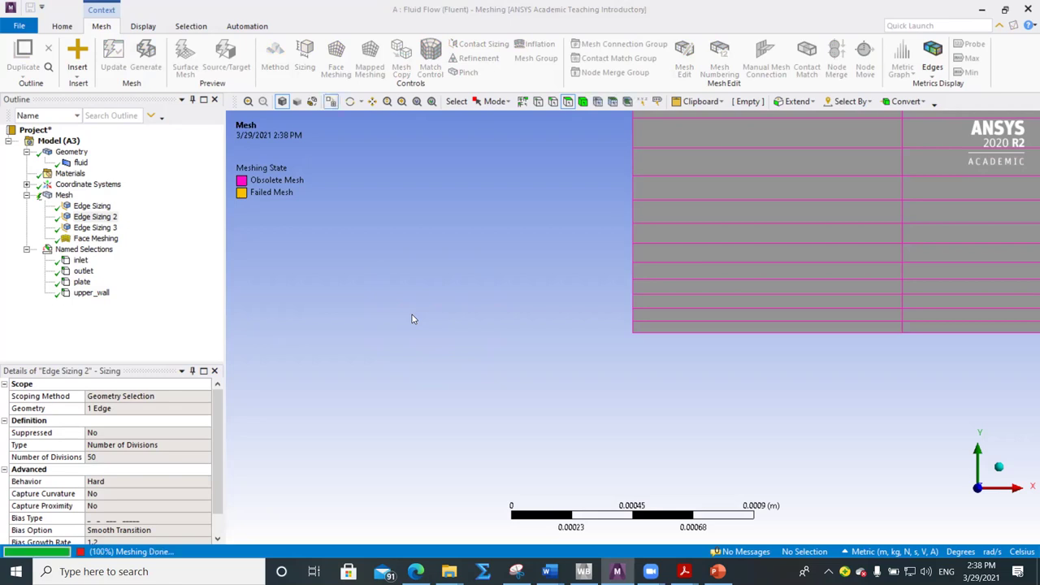
Review the mesh's maximum aspect ratio and examine the near-wall cells at the inlet-plate corner at several scales
left_click(64, 195)
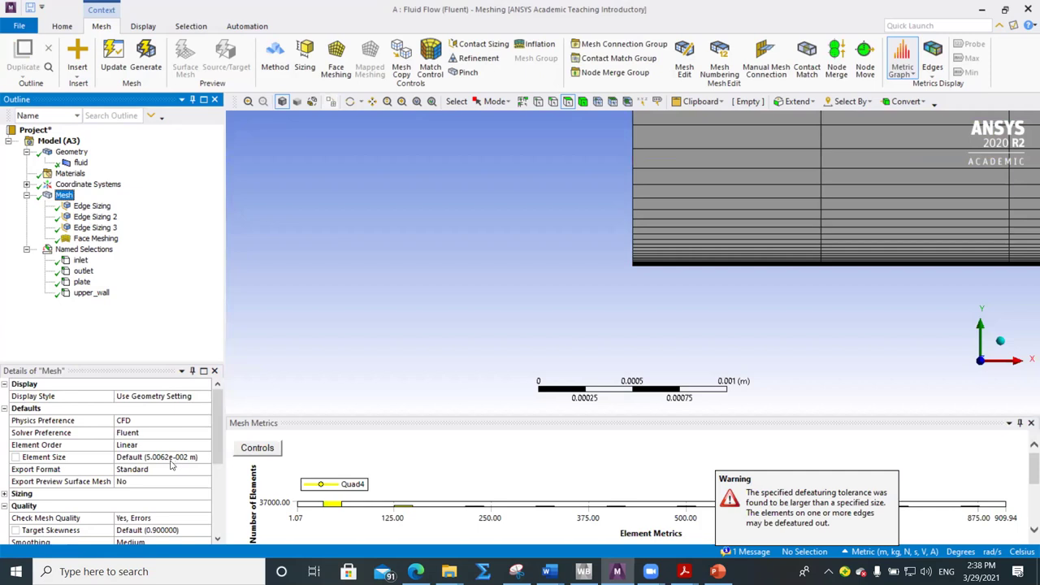
scroll(163, 471, "down", 3)
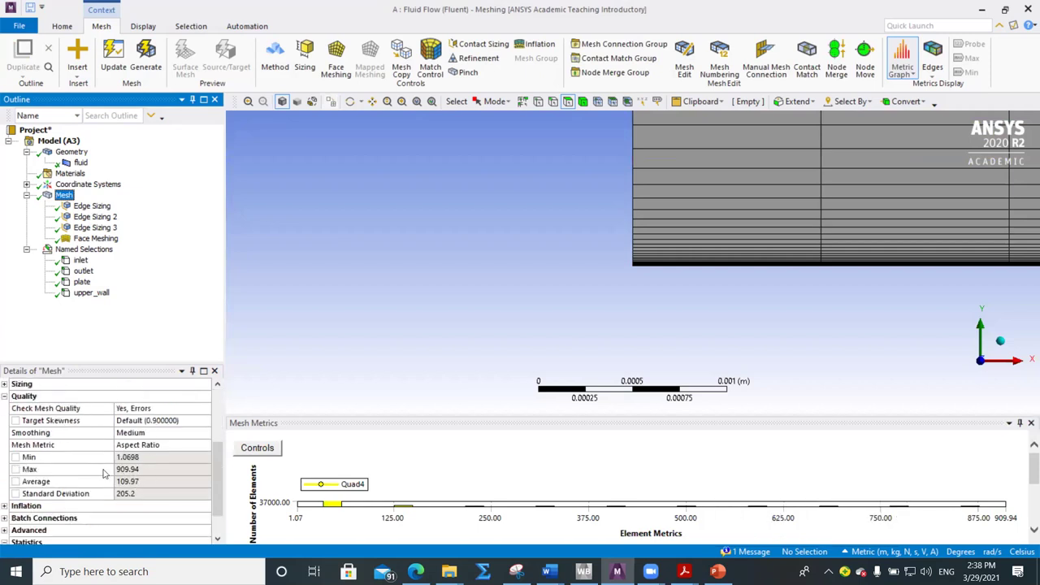
left_click(148, 468)
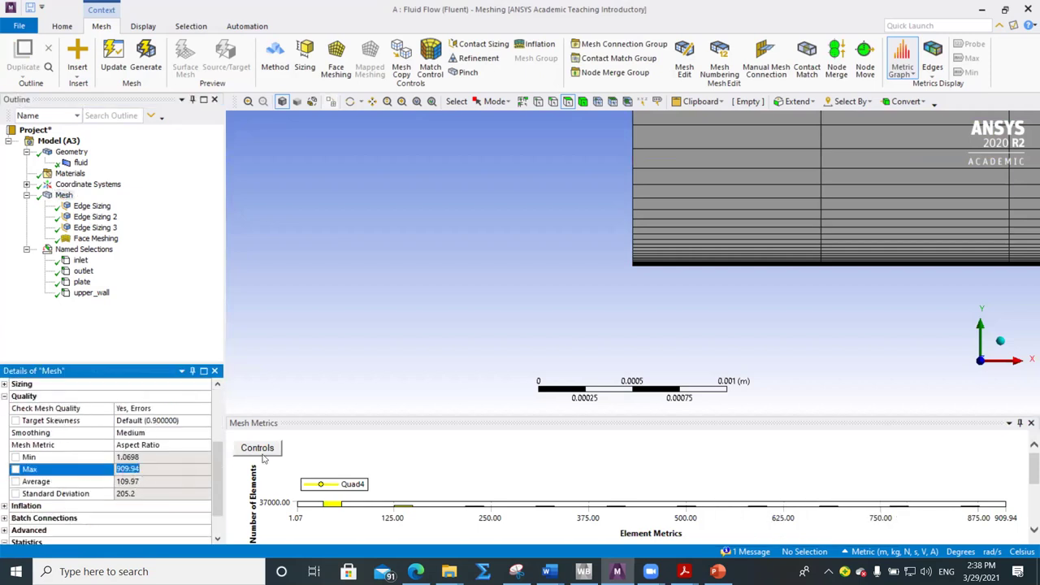
right_click_drag(615, 267, 713, 285)
right_click_drag(618, 285, 712, 246)
mouse_move(592, 262)
right_mouse_down()
mouse_move(610, 223)
mouse_move(638, 211)
right_mouse_up()
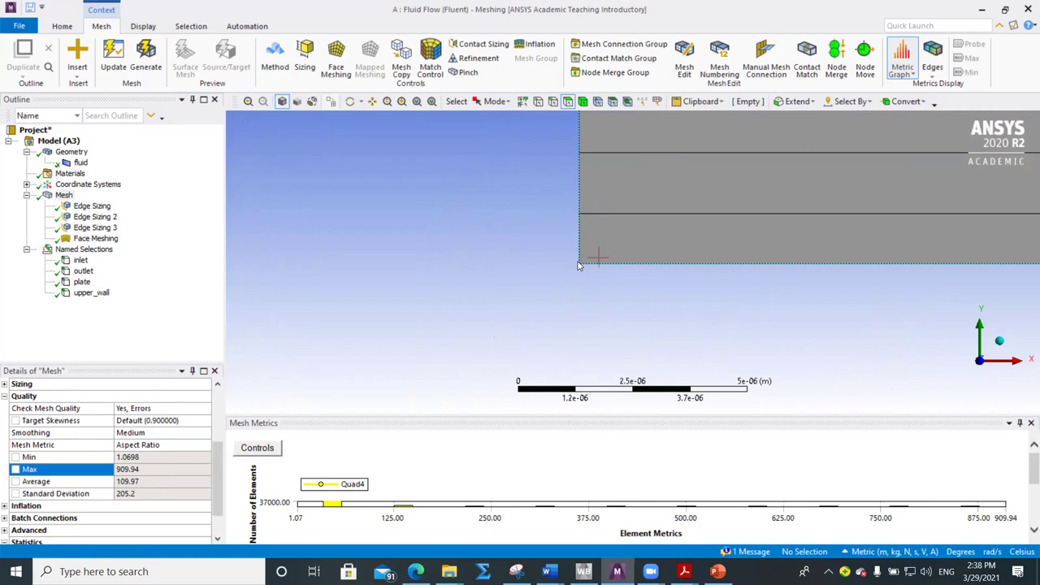
scroll(677, 255, "down", 15)
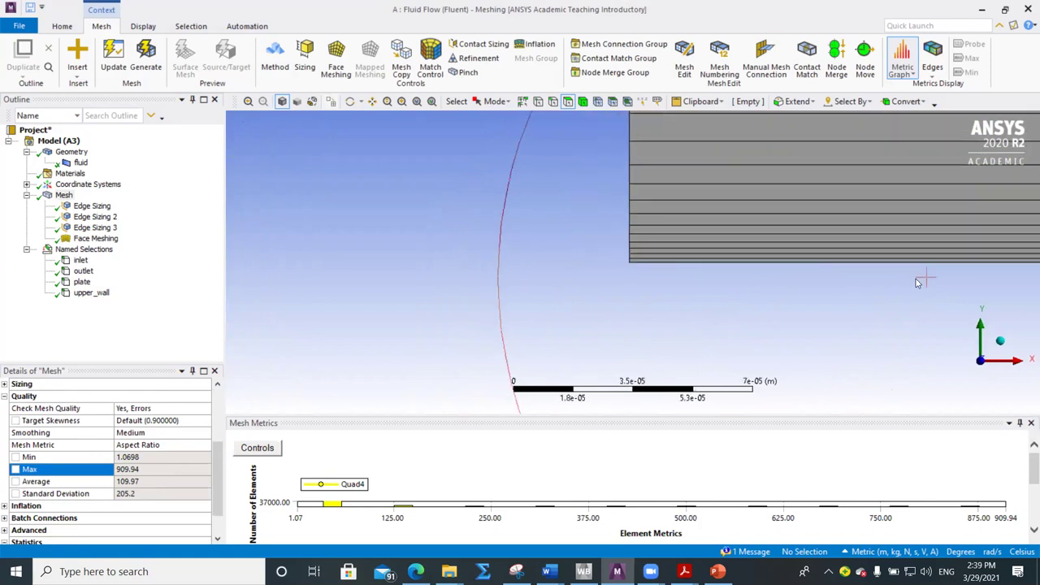
scroll(958, 284, "down", 8)
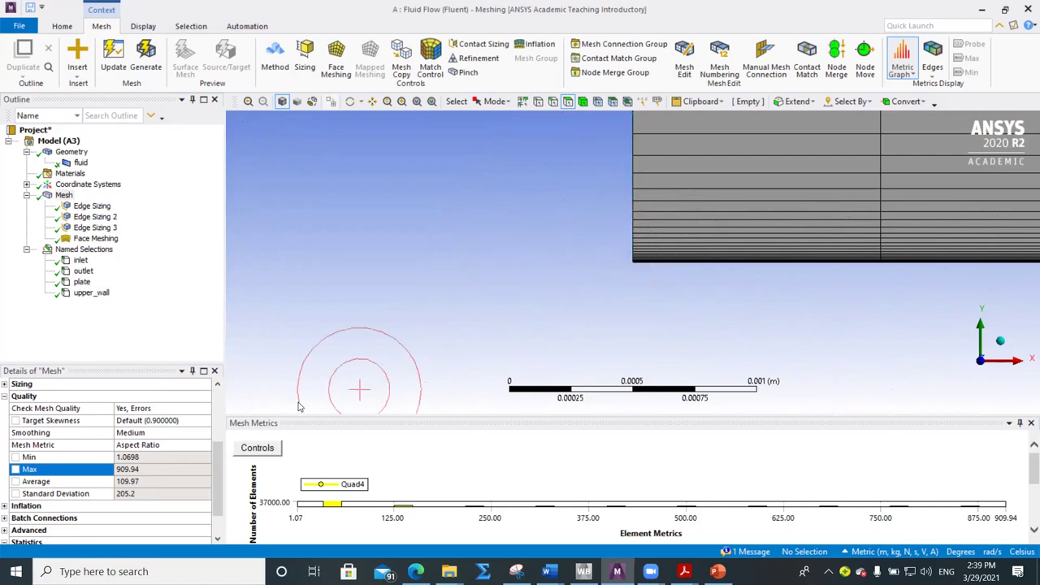
scroll(634, 262, "down", 1)
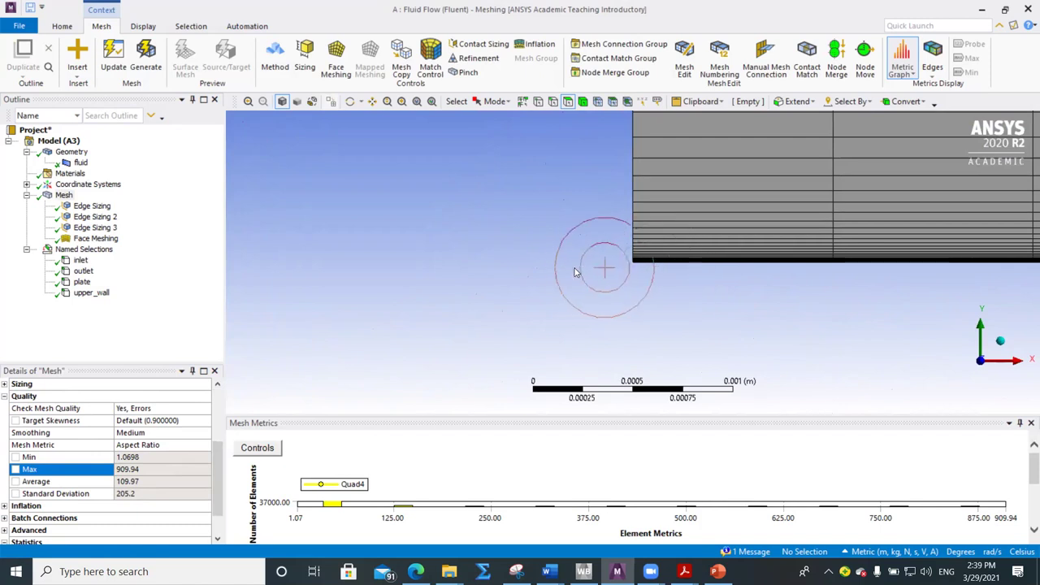
scroll(663, 225, "down", 5)
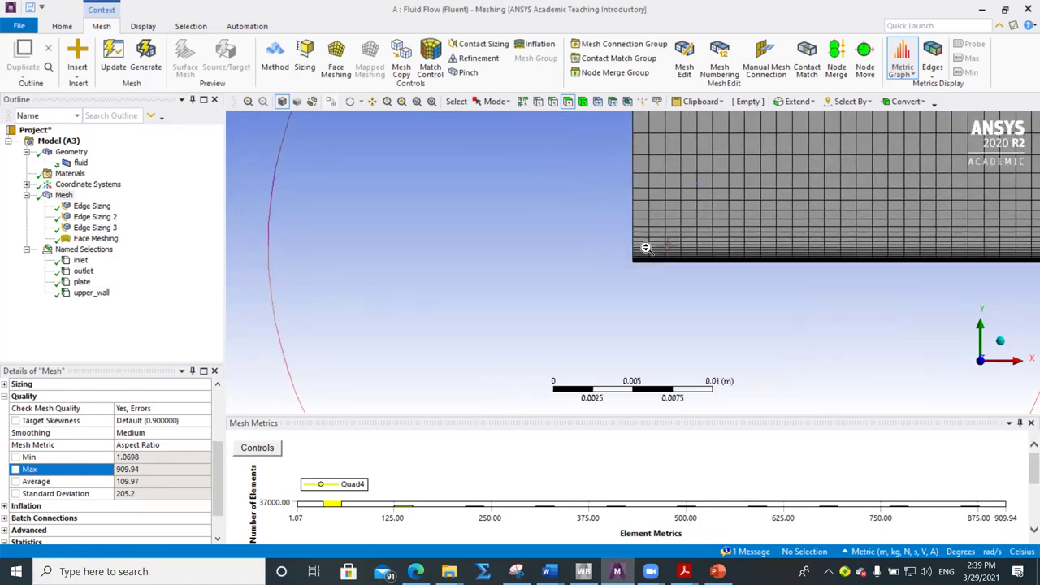
scroll(650, 256, "down", 3)
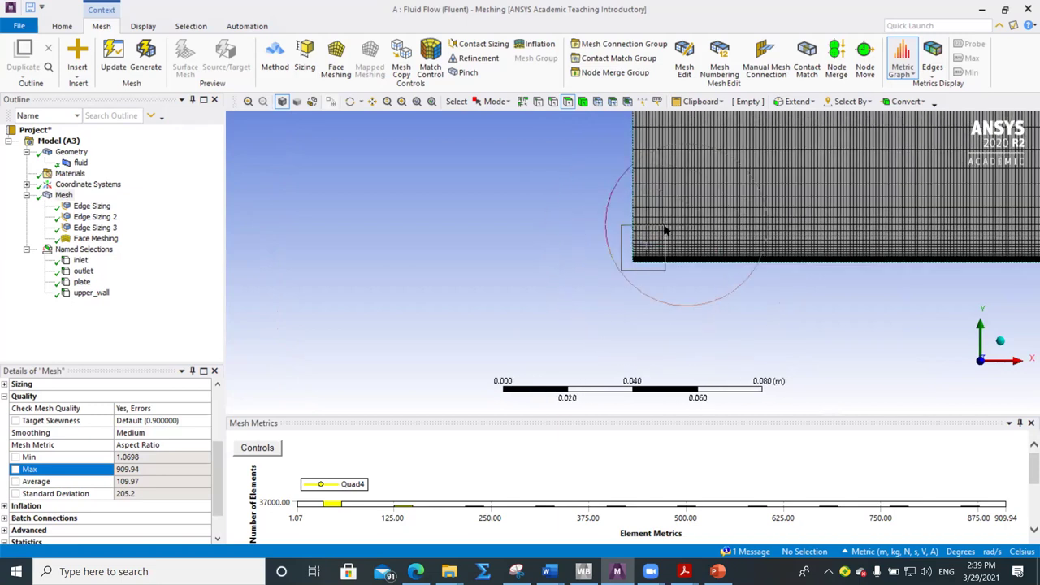
scroll(650, 240, "up", 3)
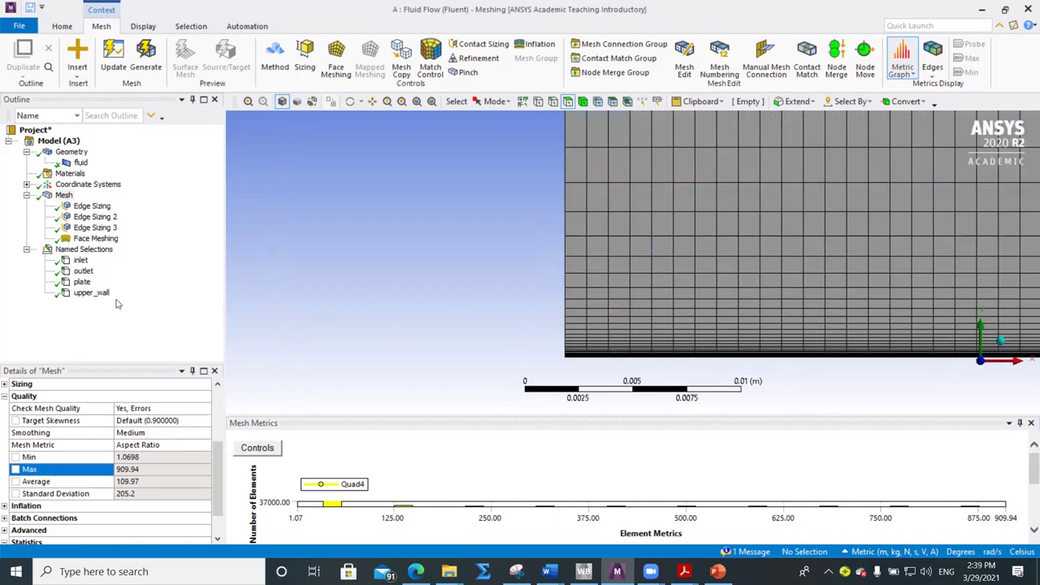
Set the number of divisions of Edge Sizing 3 to 2000 and update the mesh
left_click(92, 205)
key("Down")
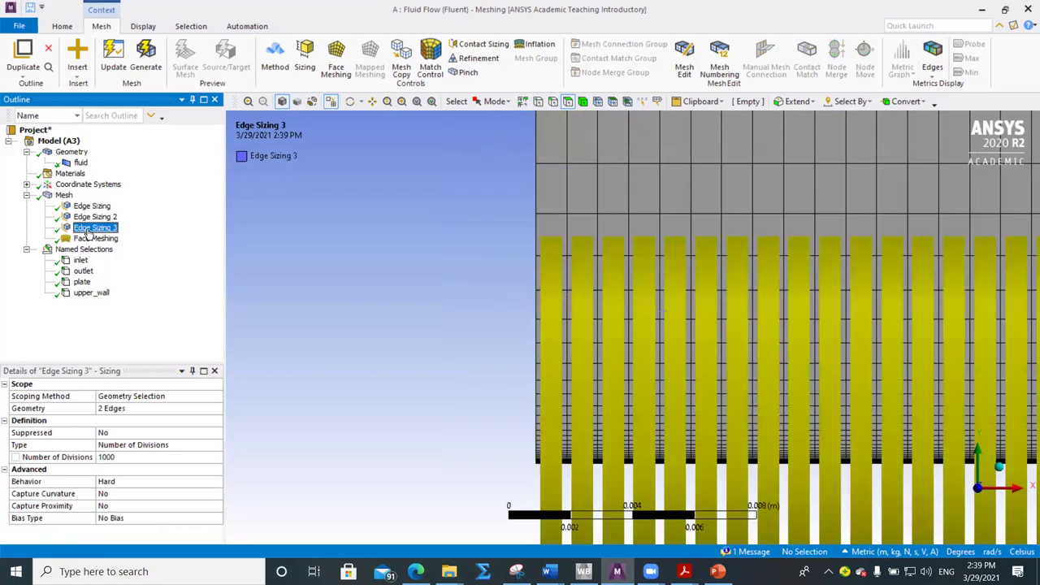
key("Down")
left_click(182, 459)
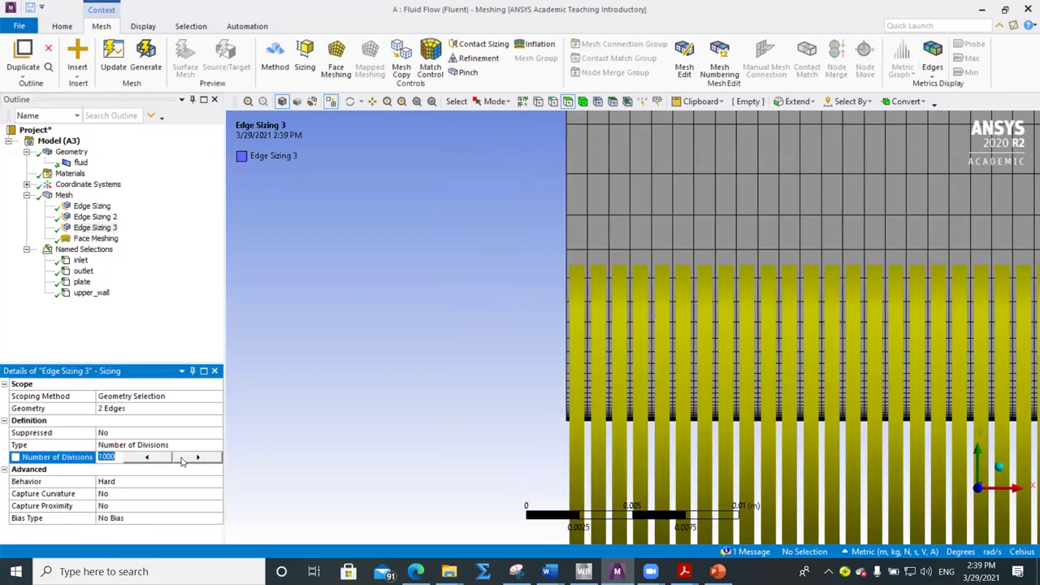
type("2000")
key("Return")
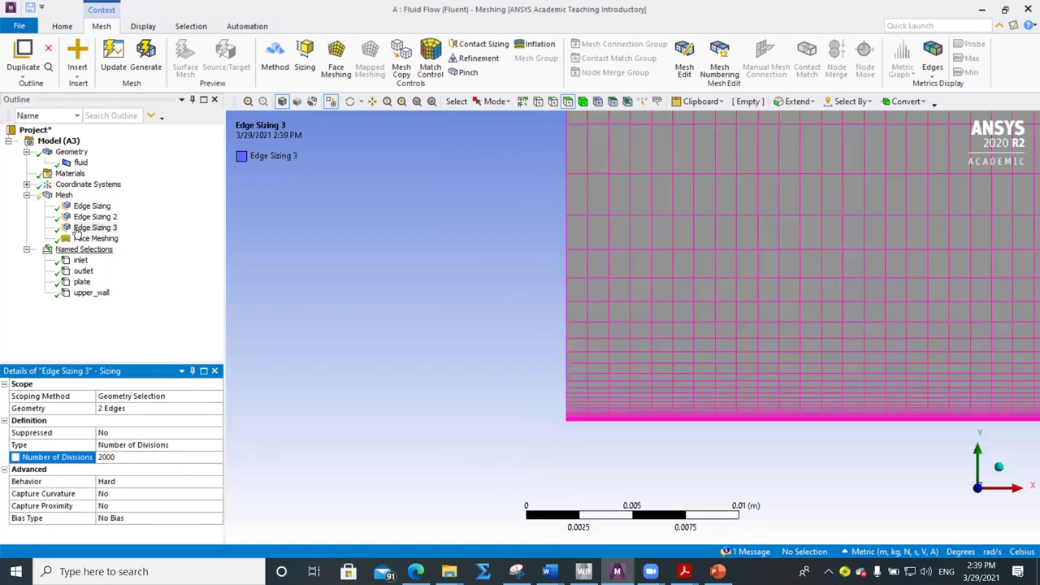
left_click(52, 194)
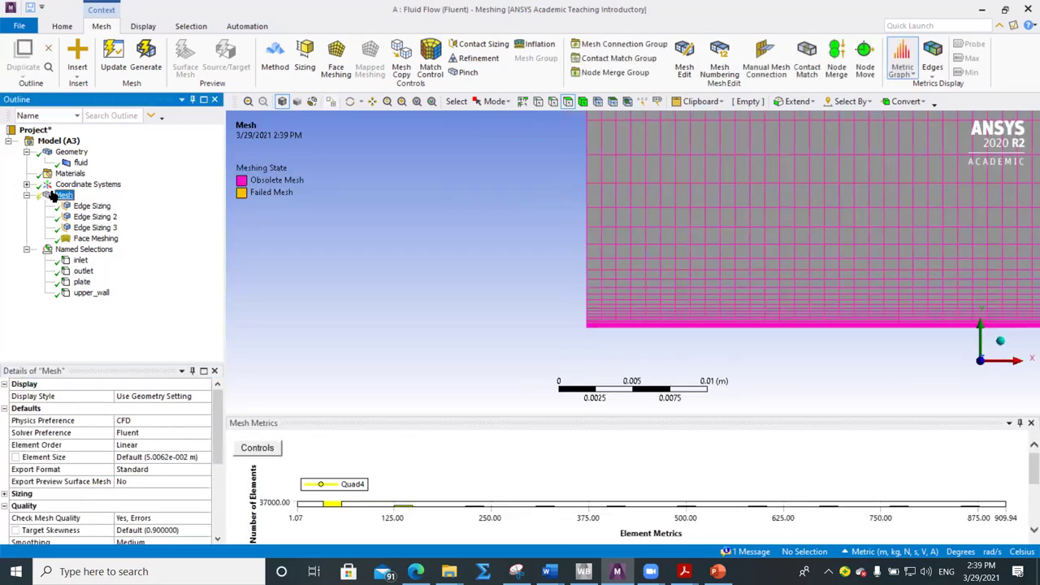
left_click(114, 54)
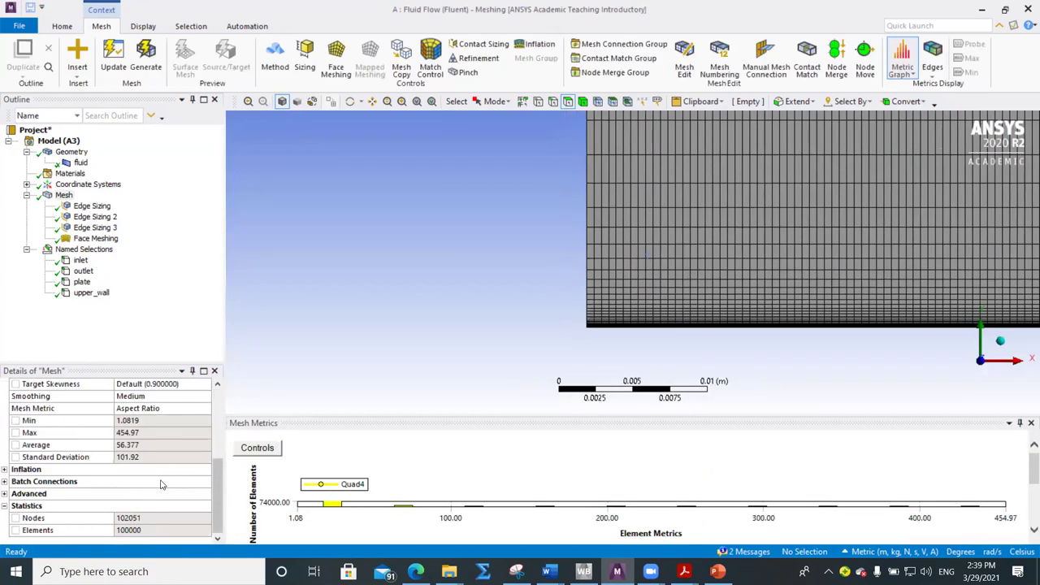
Check the updated mesh's maximum aspect ratio and element count against the cells near the inlet-plate corner
left_click(134, 434)
left_click(139, 433)
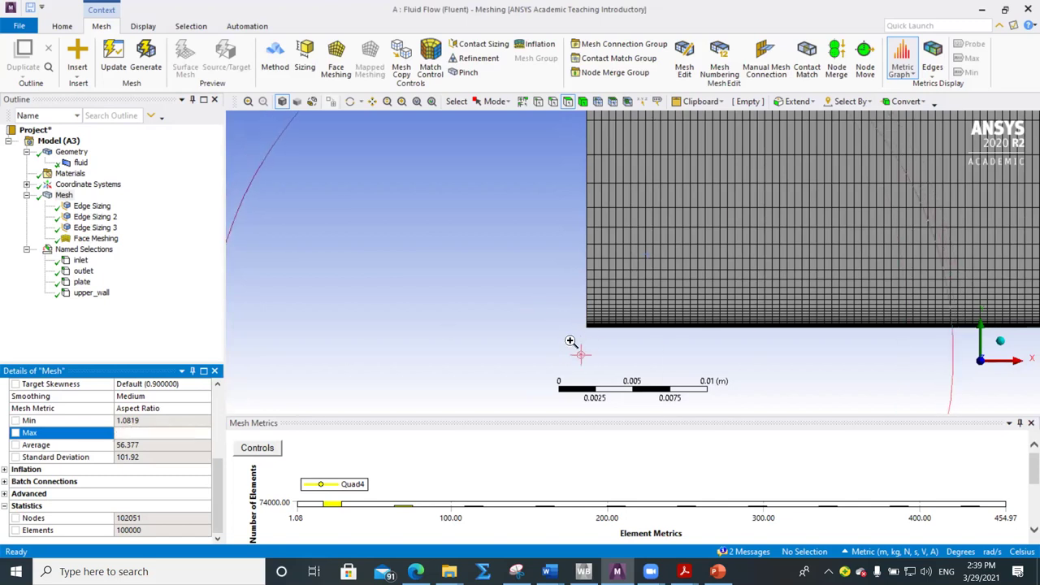
scroll(572, 343, "up", 5)
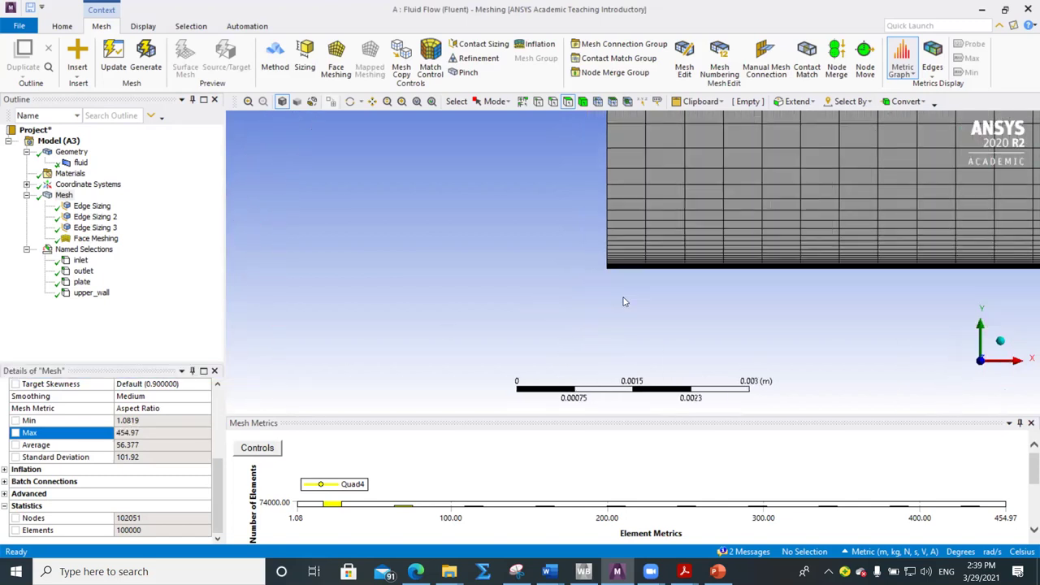
left_click(133, 530)
left_click(303, 350)
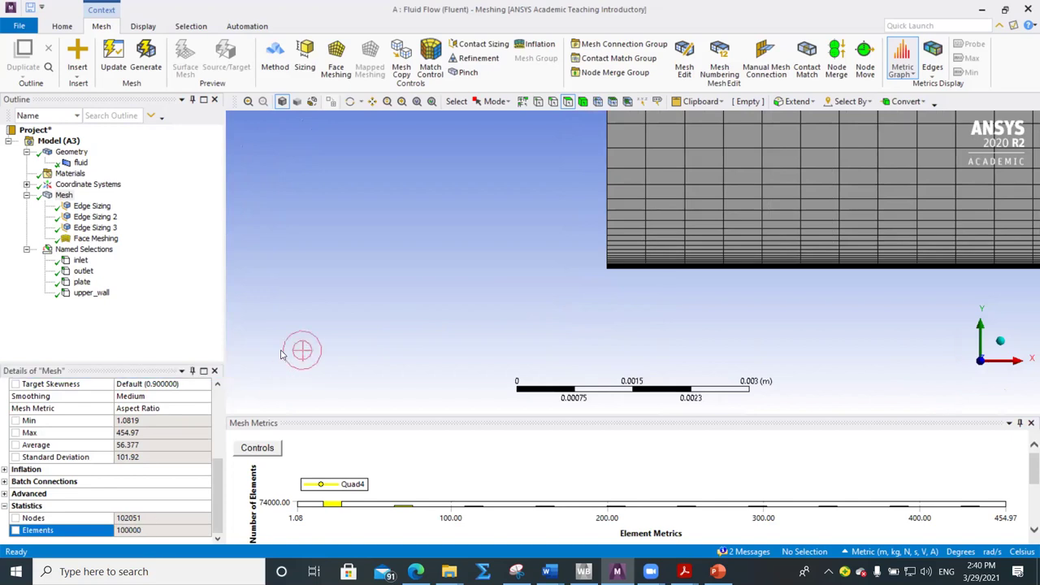
left_click(625, 231)
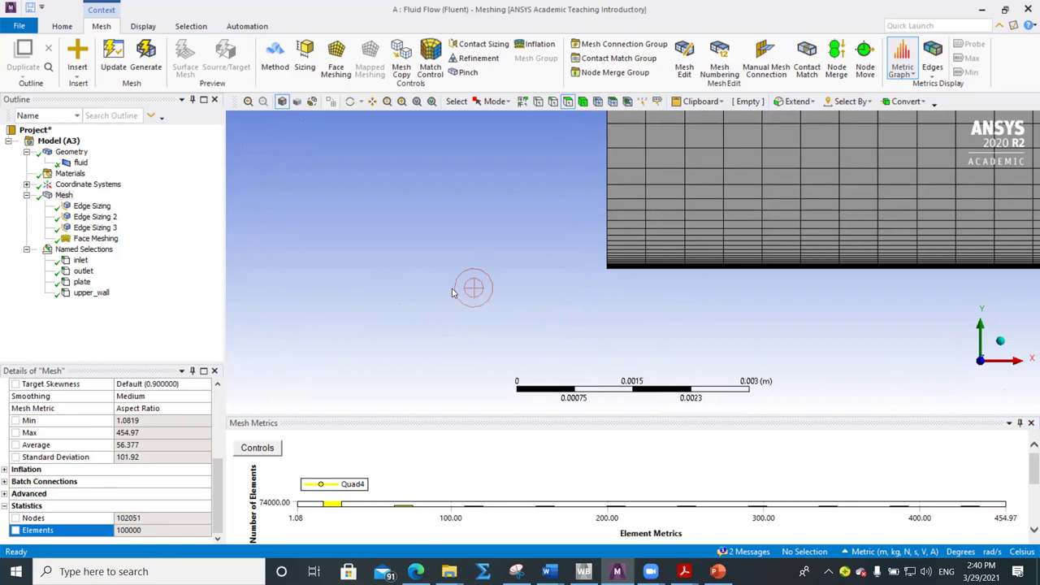
Compare the cell shapes along the inlet, from the upper wall down to the refined layers at the plate
scroll(650, 232, "down", 10)
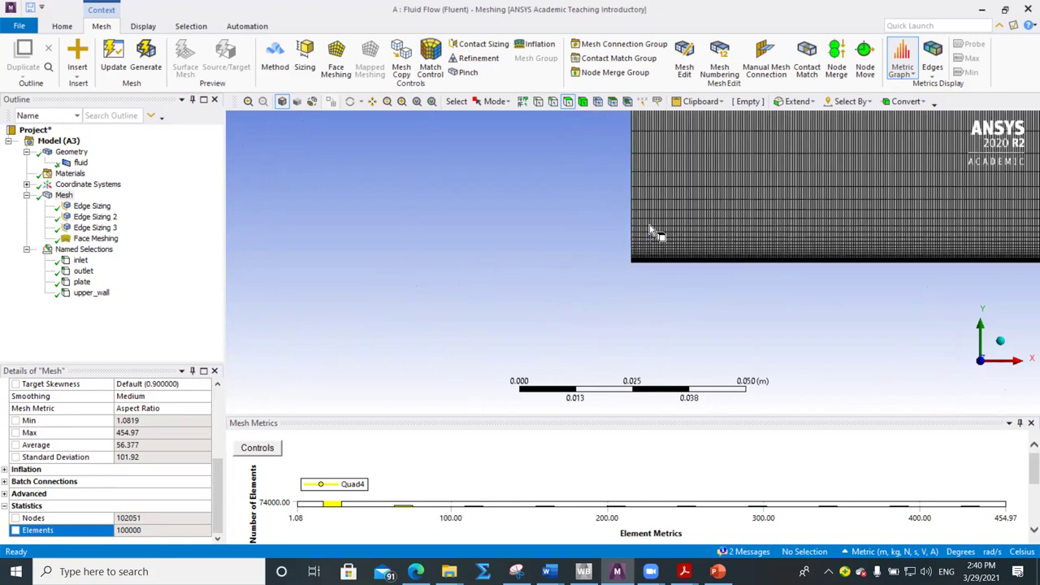
right_click_drag(650, 232, 585, 164)
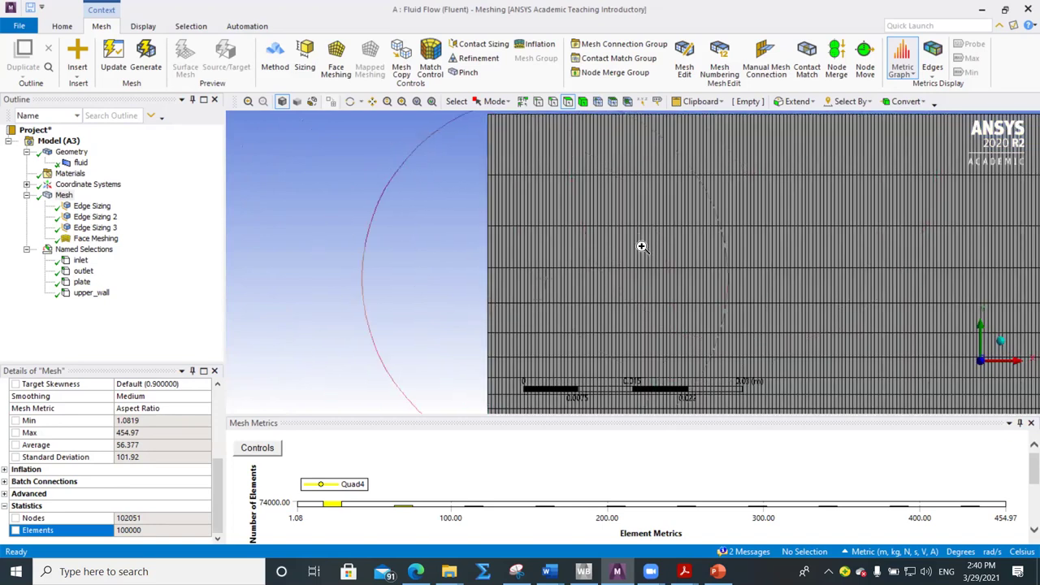
scroll(520, 313, "up", 3)
scroll(568, 313, "down", 3)
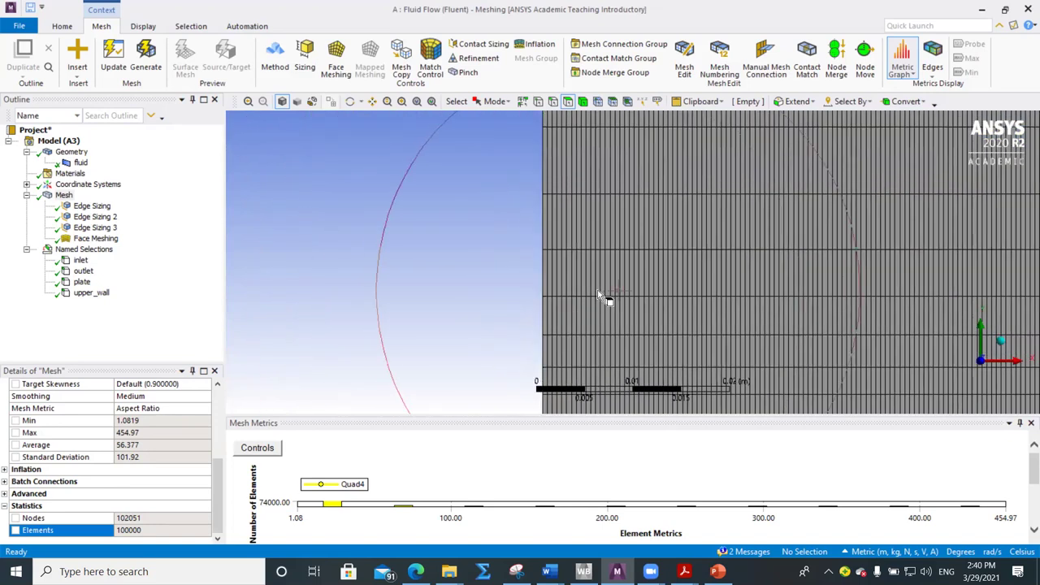
scroll(550, 309, "up", 3)
scroll(471, 293, "up", 2)
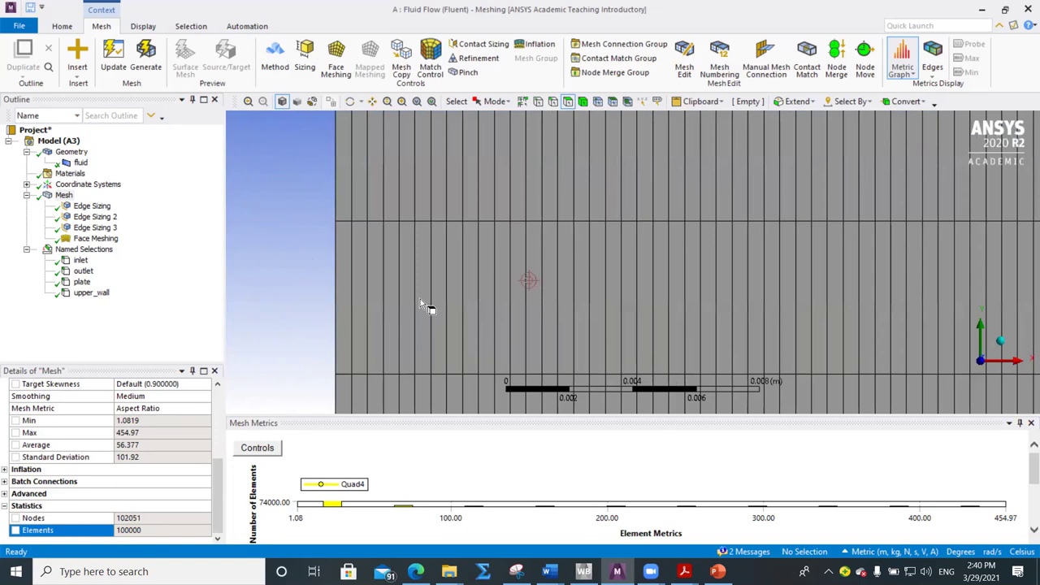
scroll(337, 340, "up", 2)
scroll(569, 244, "down", 2)
mouse_move(615, 244)
middle_mouse_down()
mouse_move(569, 233)
mouse_move(557, 198)
middle_mouse_up()
scroll(597, 182, "up", 3)
scroll(599, 187, "down", 2)
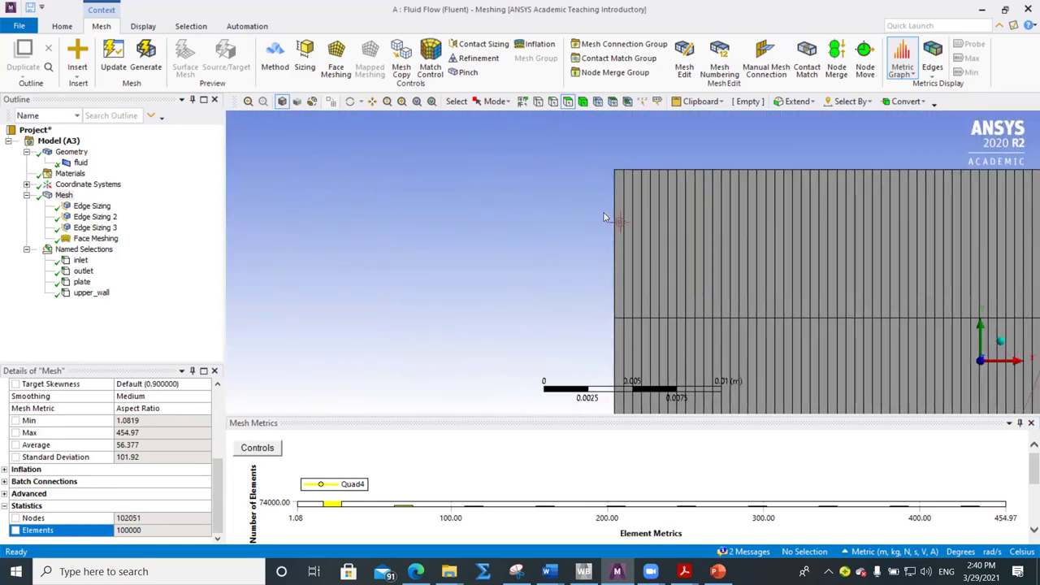
scroll(622, 294, "down", 8)
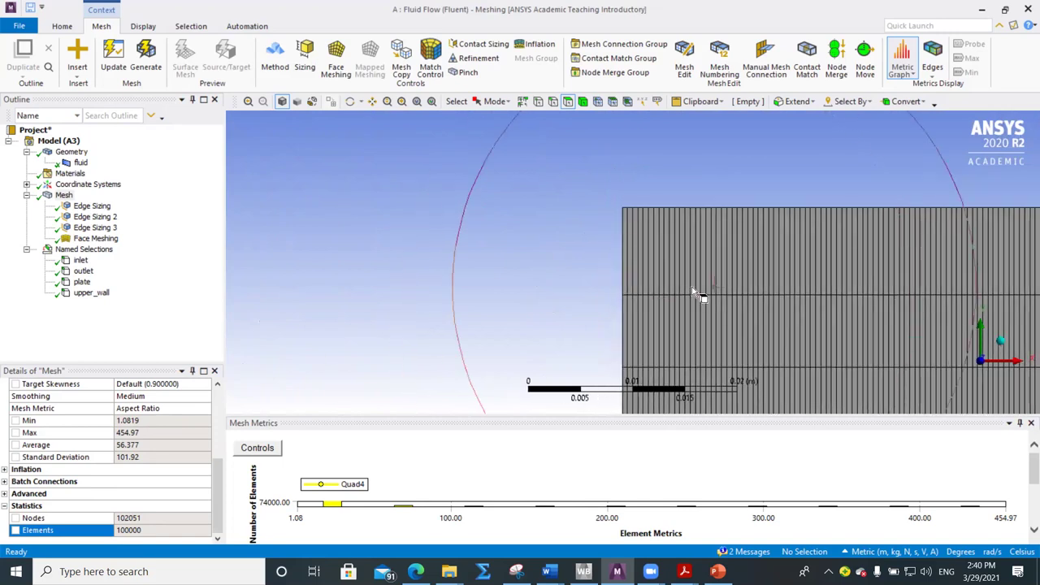
scroll(605, 319, "up", 5)
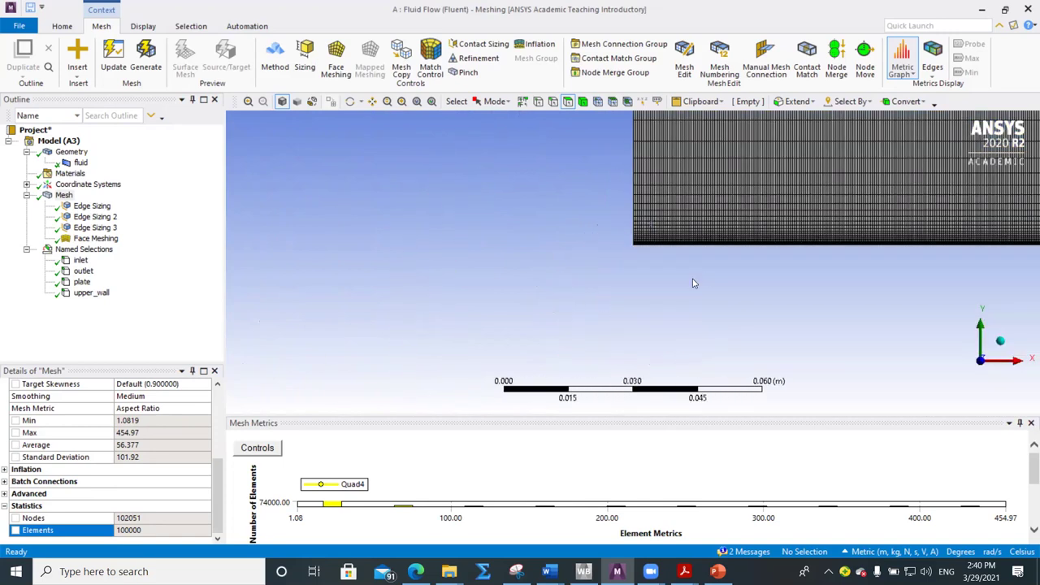
scroll(589, 235, "up", 3)
scroll(609, 207, "up", 3)
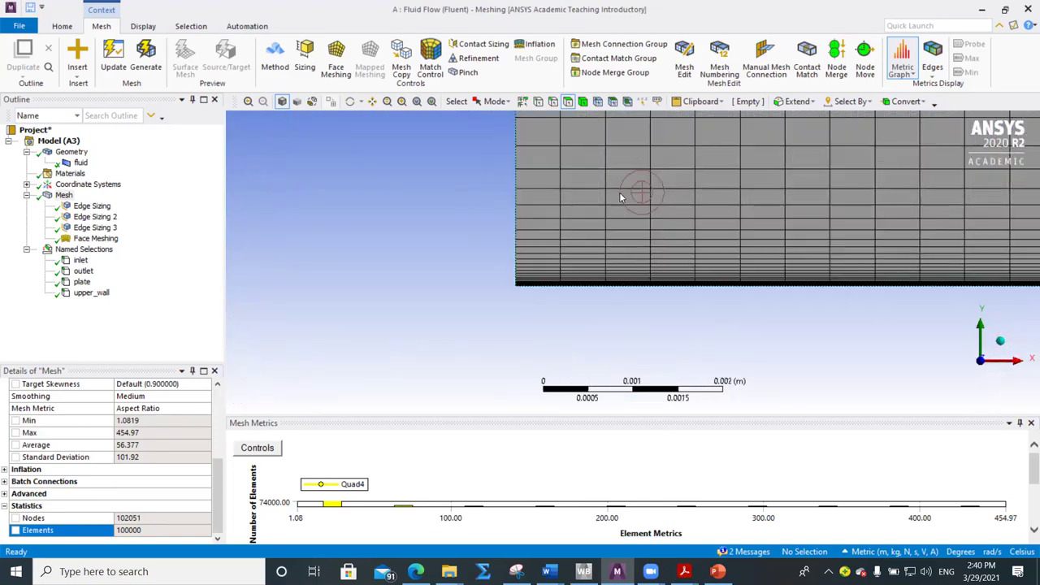
scroll(553, 276, "up", 5)
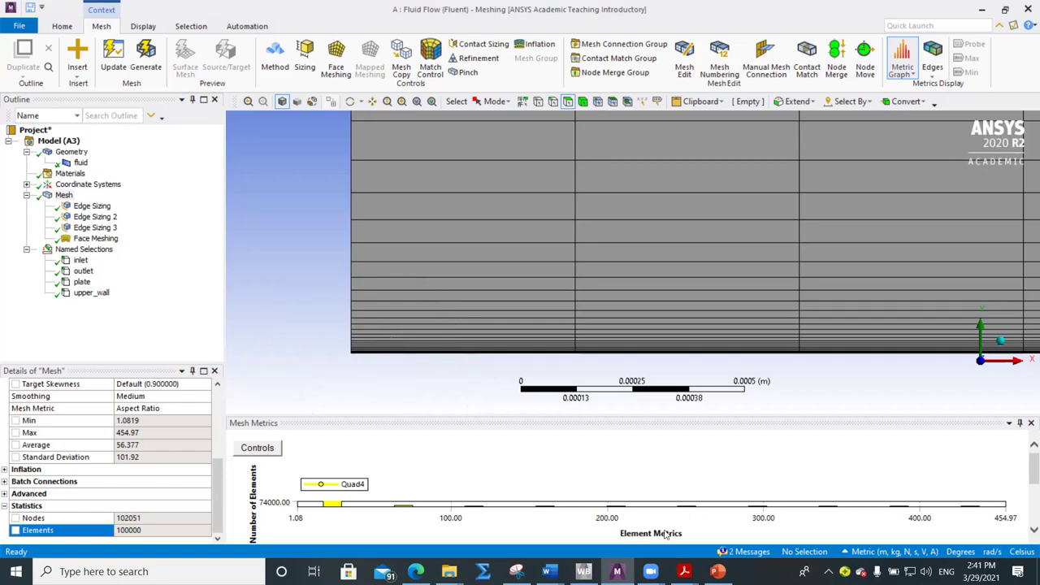
Switch to the browser, search the web for "grid convergence" in a new tab and look through the results
left_click(415, 571)
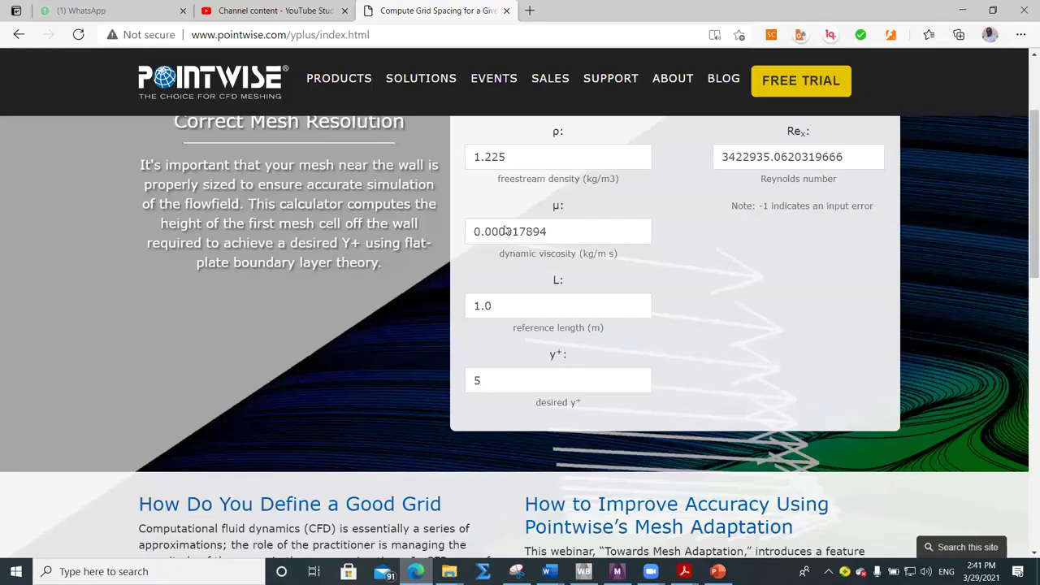
left_click(529, 11)
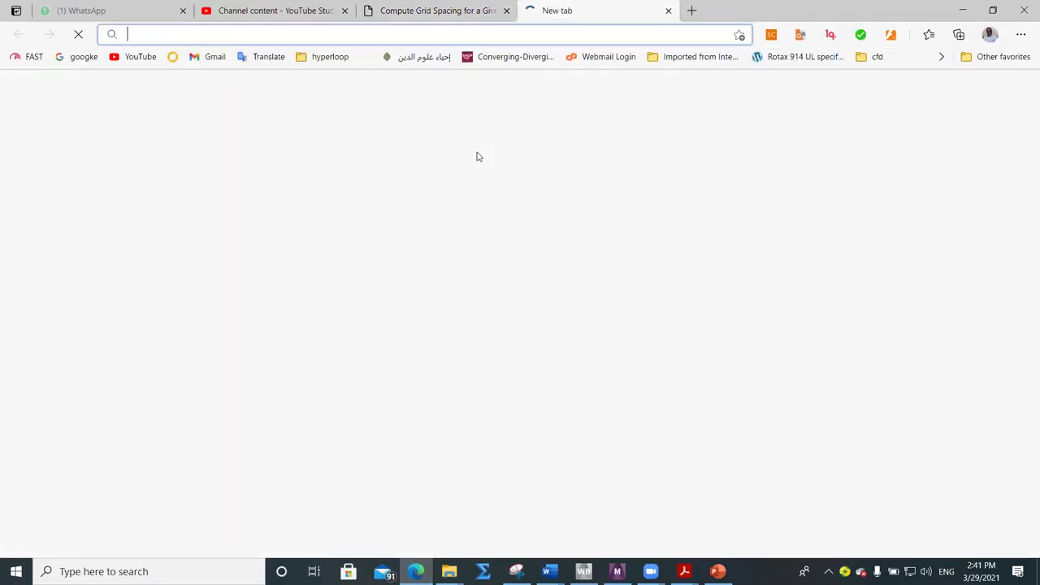
type("grid co")
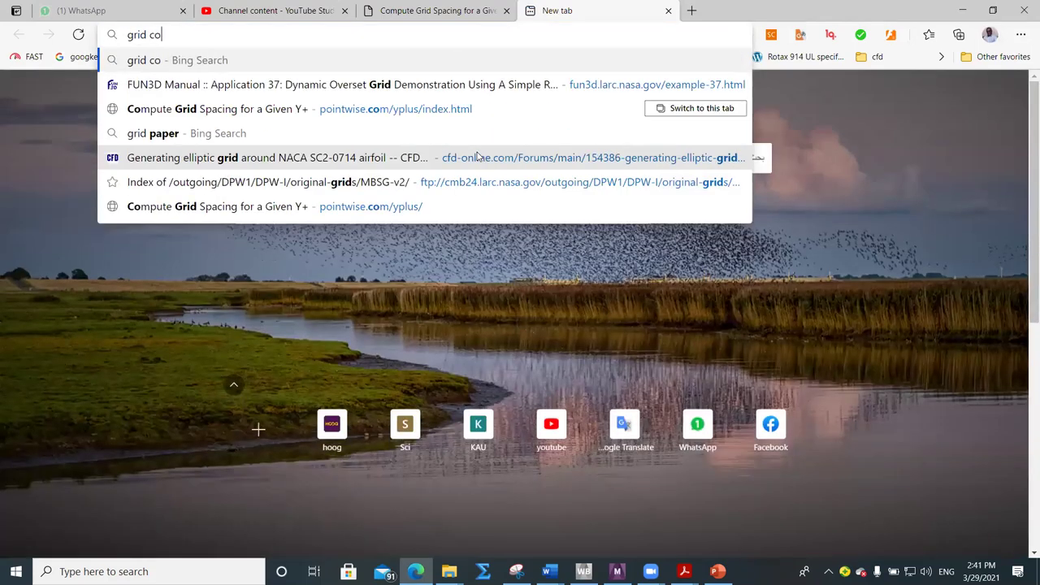
type("nvergence")
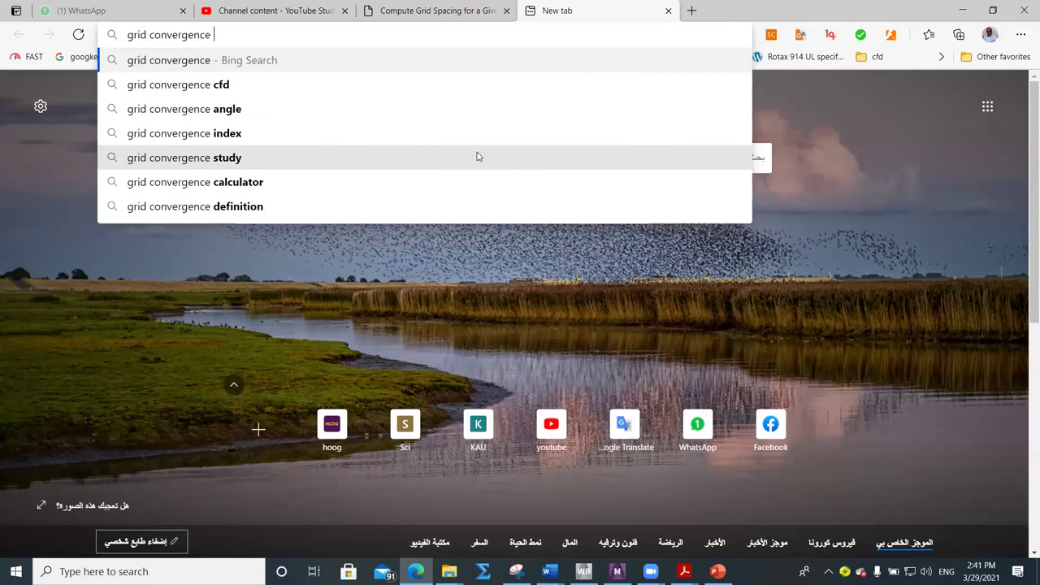
key("Return")
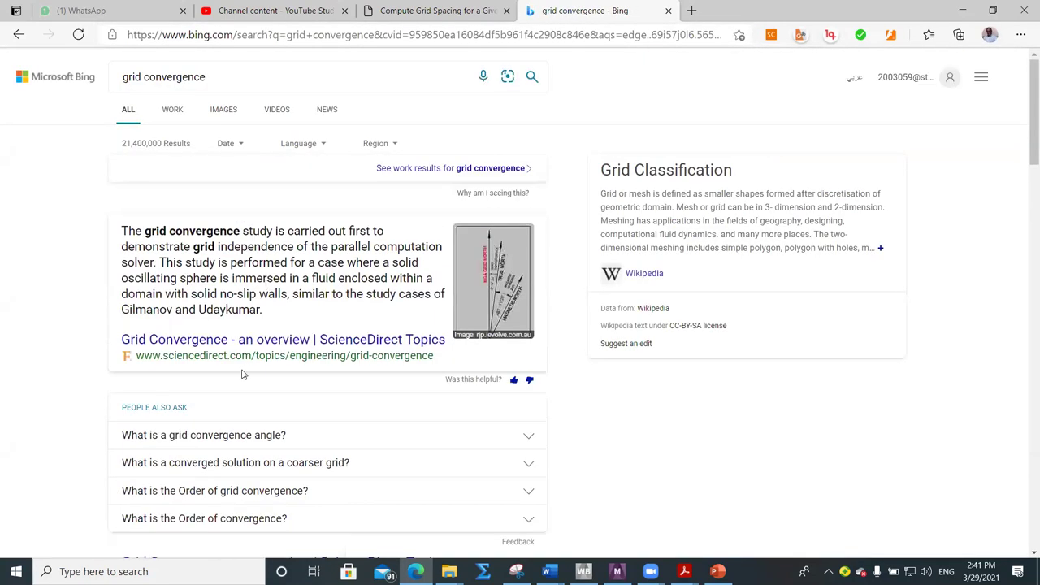
scroll(257, 338, "down", 1)
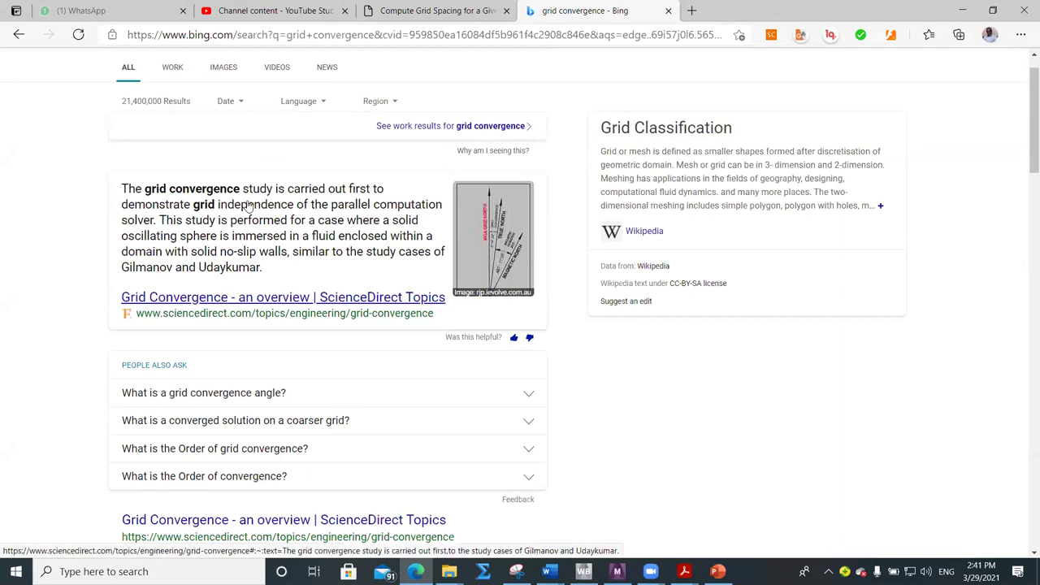
scroll(41, 221, "down", 5)
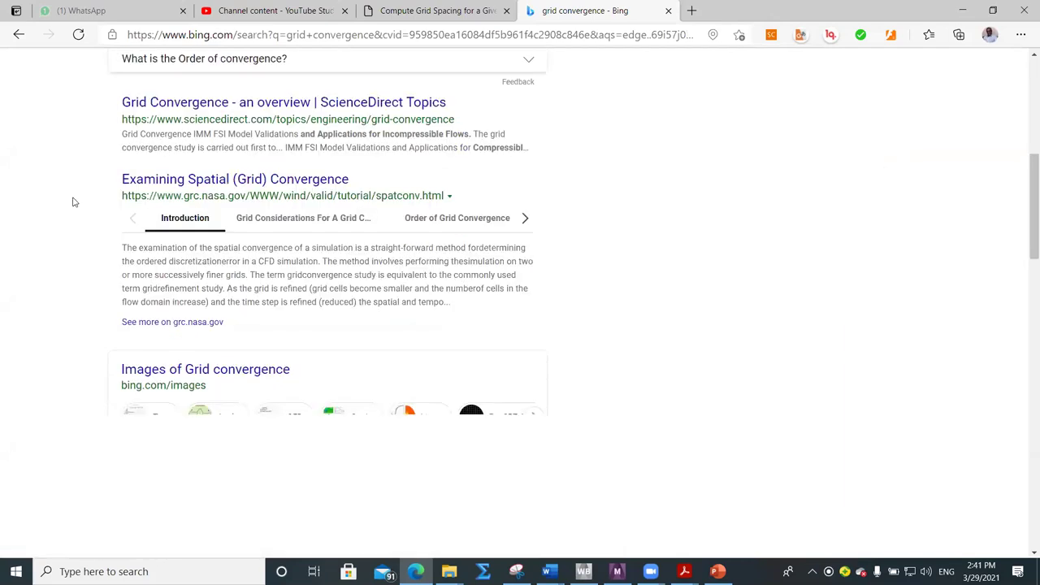